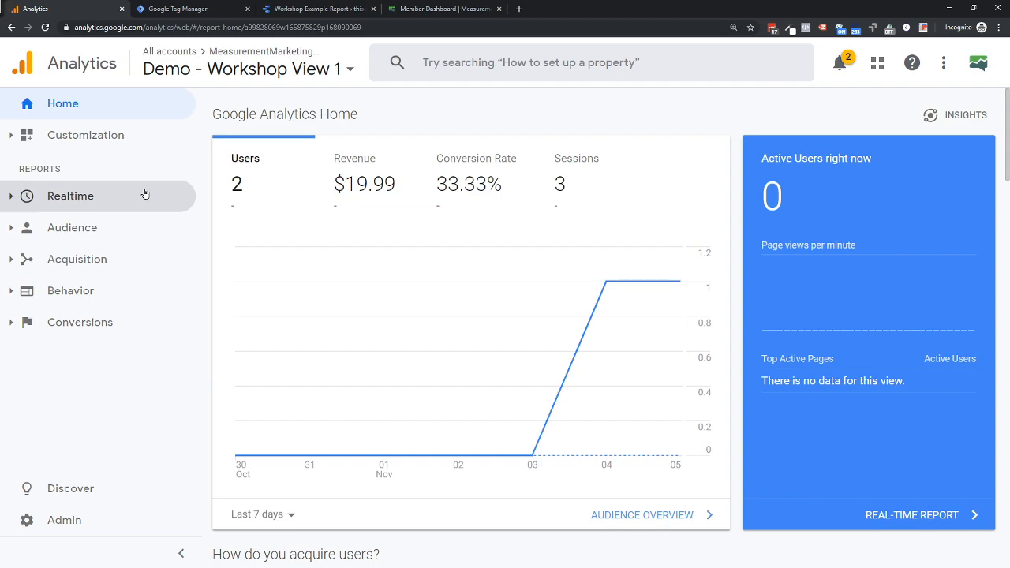
- Open the Data Deletion Requests settings of the demo property and read the notice on personally identifiable information
left_click(57, 520)
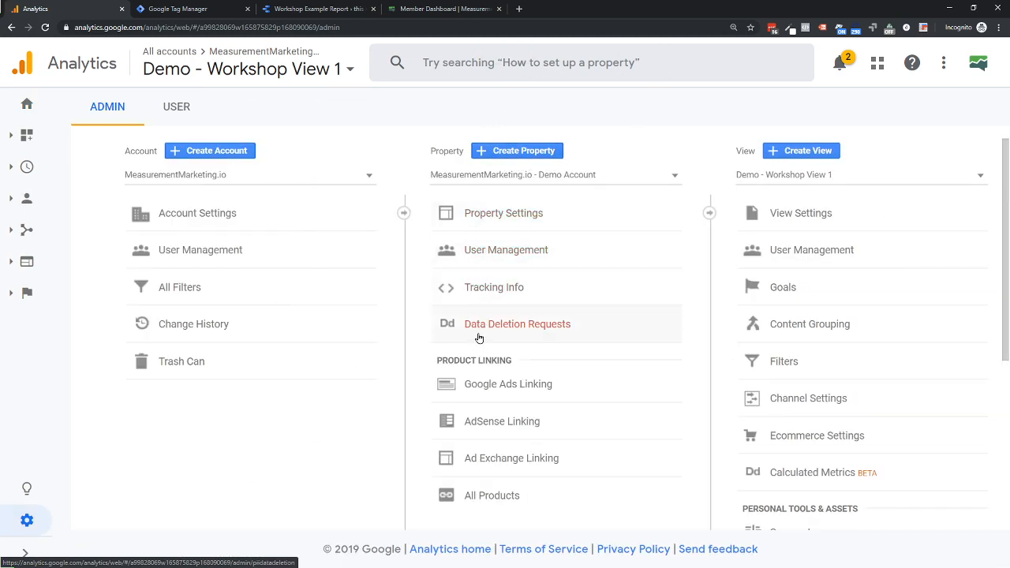
left_click(533, 325)
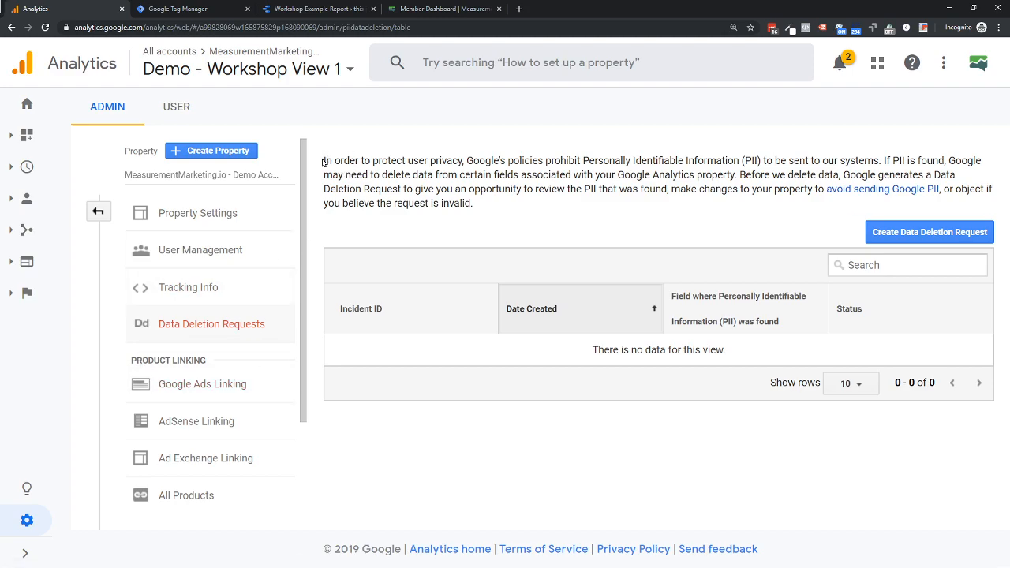
left_click_drag(322, 162, 740, 176)
left_click(737, 193)
left_click_drag(341, 203, 484, 212)
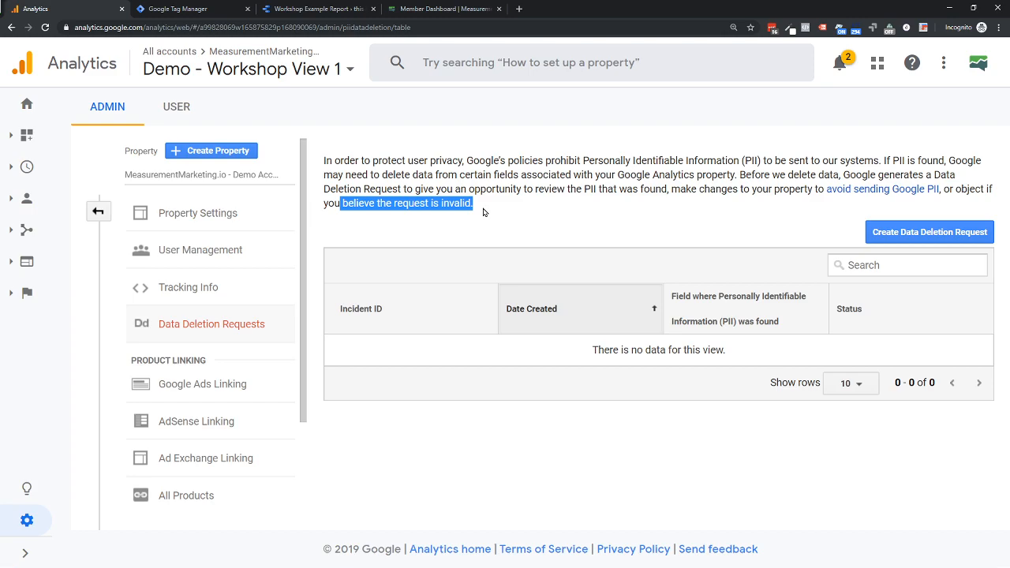
left_click(728, 229)
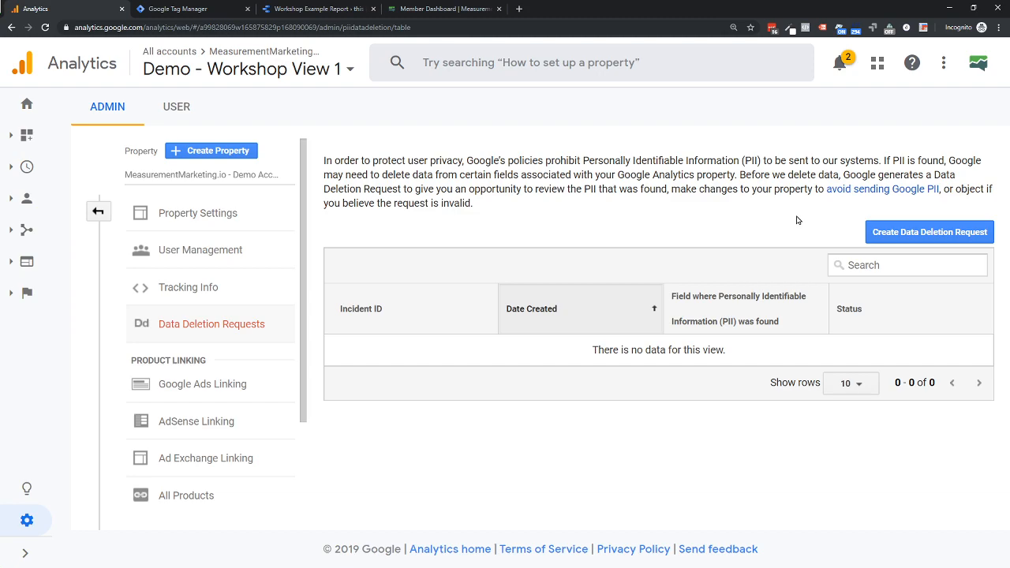
- Try out a new data deletion request with URL as the field to delete, and close the form without submitting
left_click(916, 243)
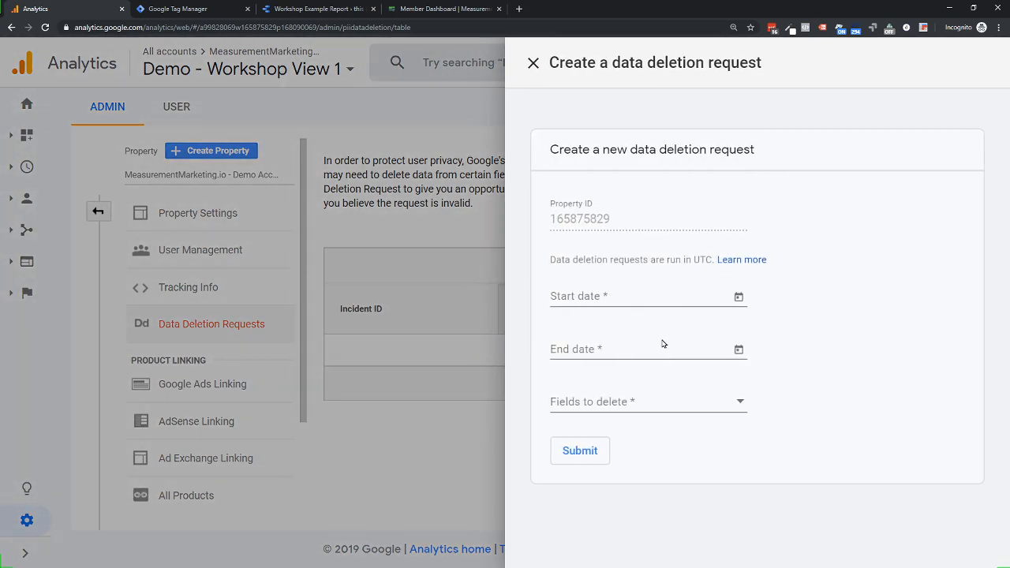
left_click(584, 407)
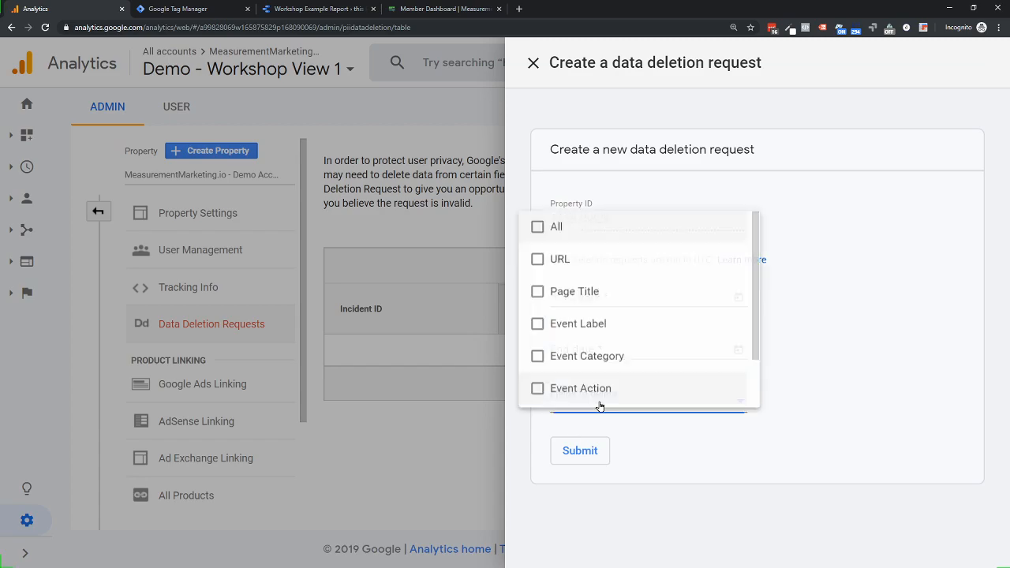
left_click(563, 258)
left_click(873, 251)
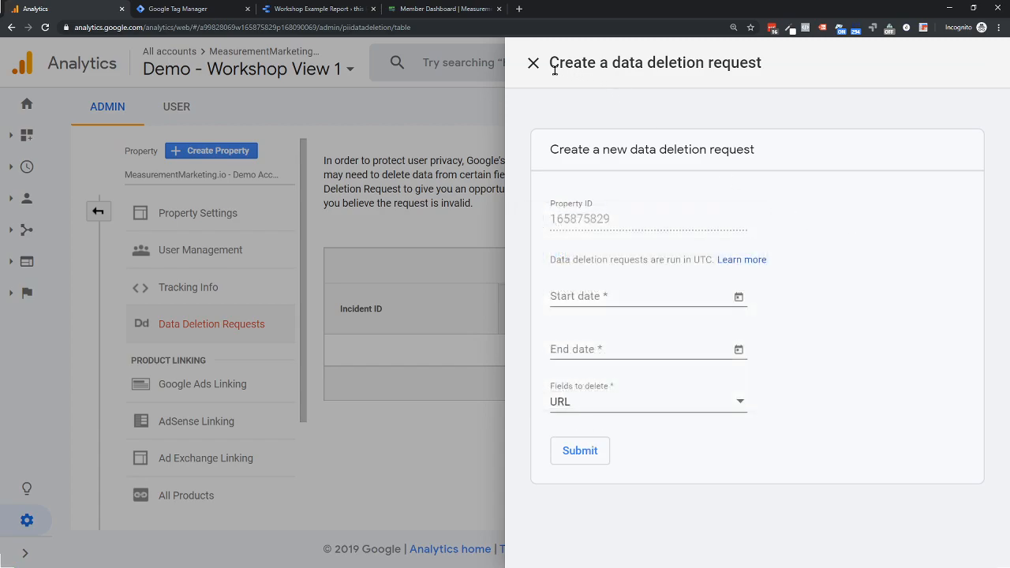
left_click(536, 67)
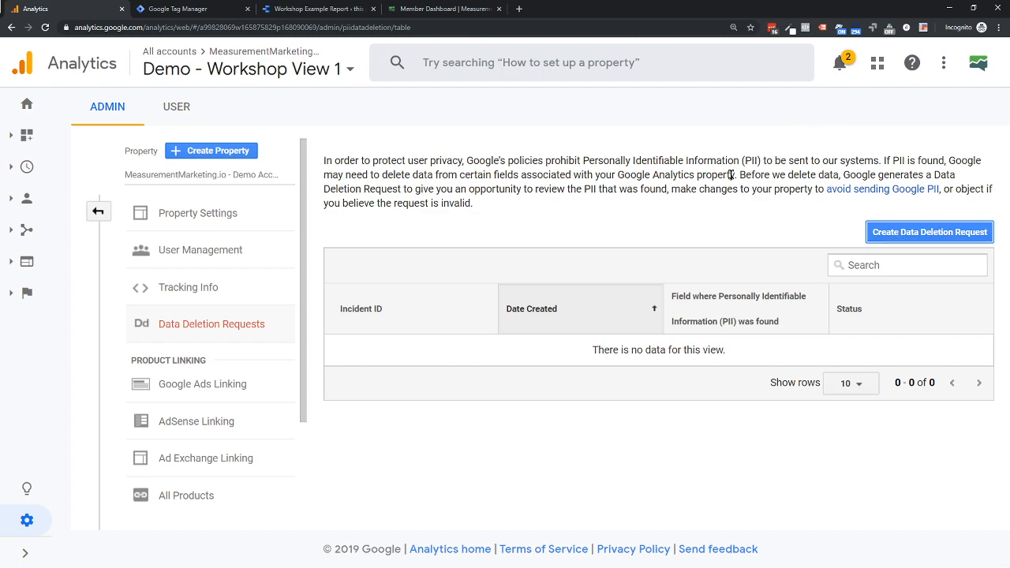
- Reread the PII policy notice, focusing on the part about the opportunity to review the PII that was found
left_click_drag(323, 159, 478, 204)
left_click(488, 208)
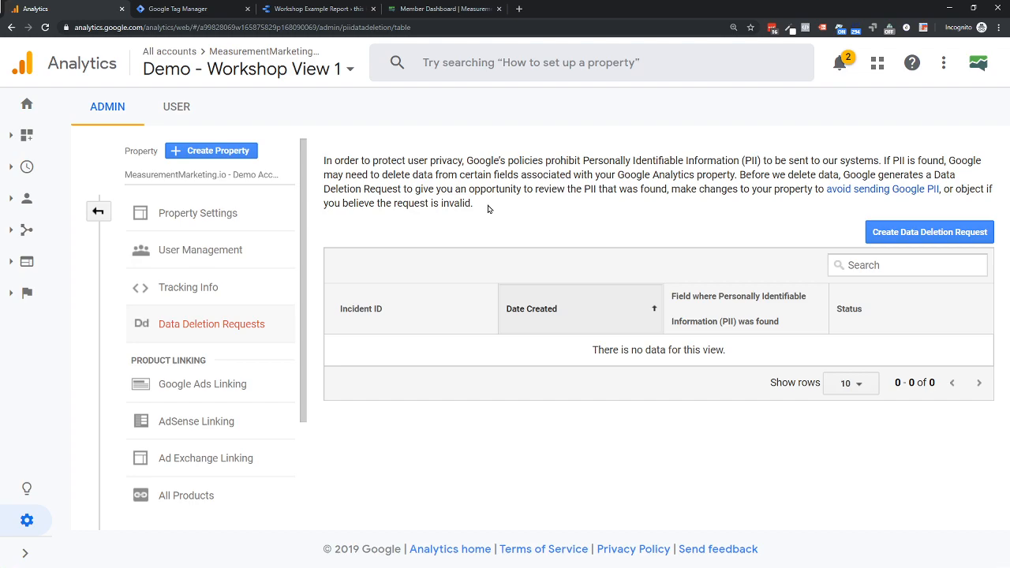
left_click_drag(323, 162, 495, 210)
left_click(495, 212)
left_click_drag(739, 176, 488, 192)
left_click_drag(414, 191, 669, 192)
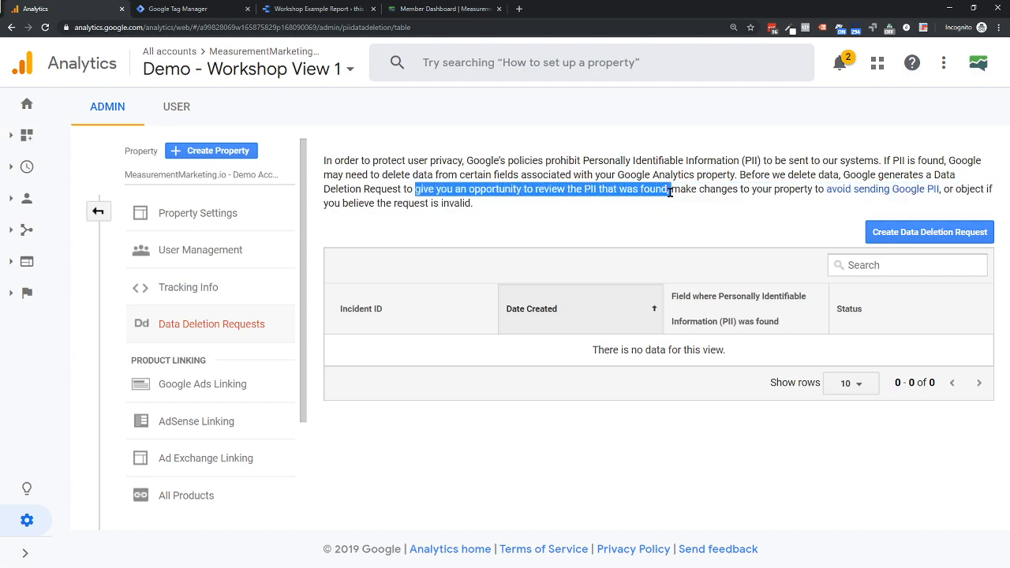
left_click(655, 218)
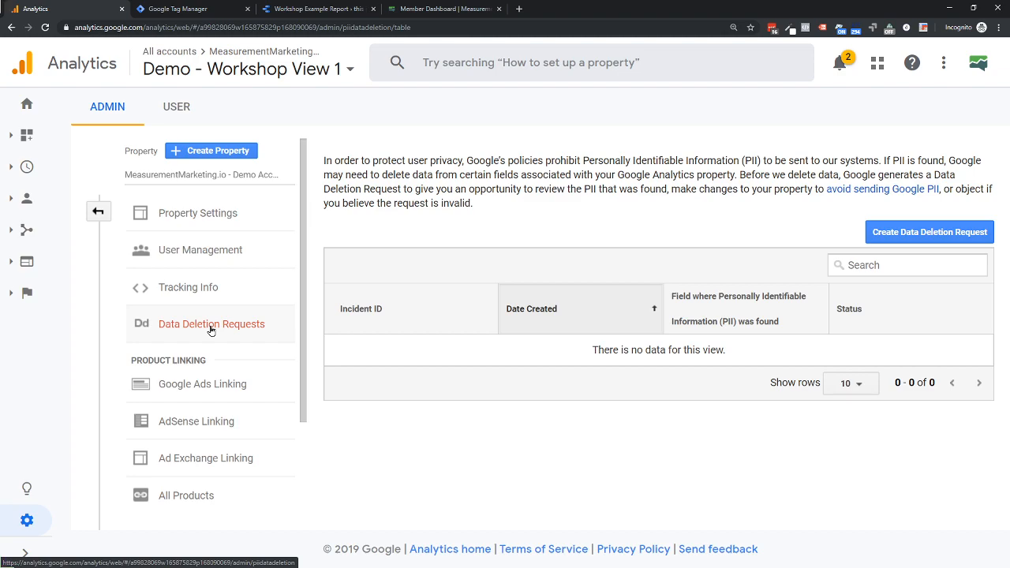
- Look through the property types offered for creating a new property, and return to the Data Deletion Requests page
left_click(205, 152)
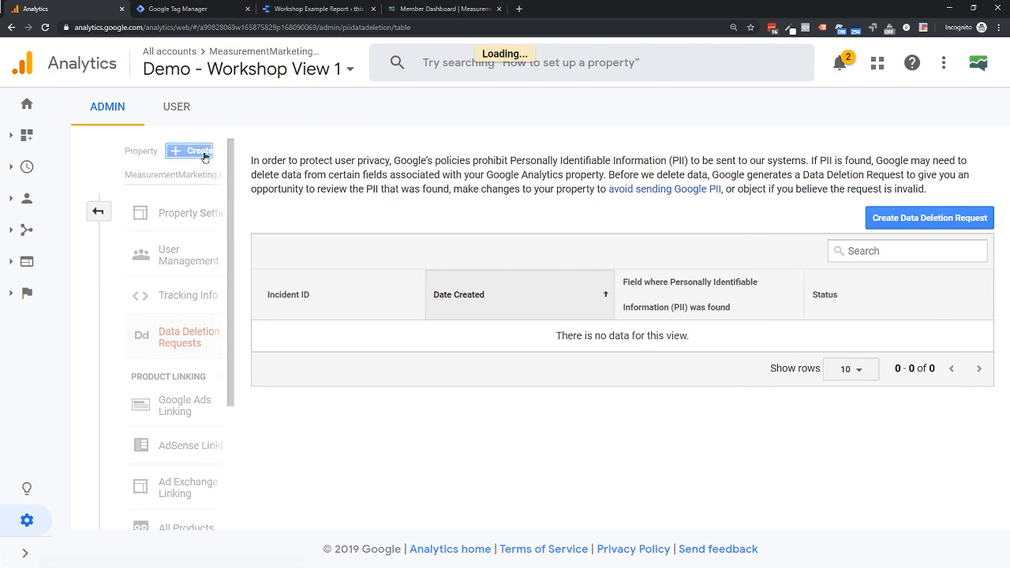
scroll(396, 313, "down", 3)
scroll(396, 313, "down", 1)
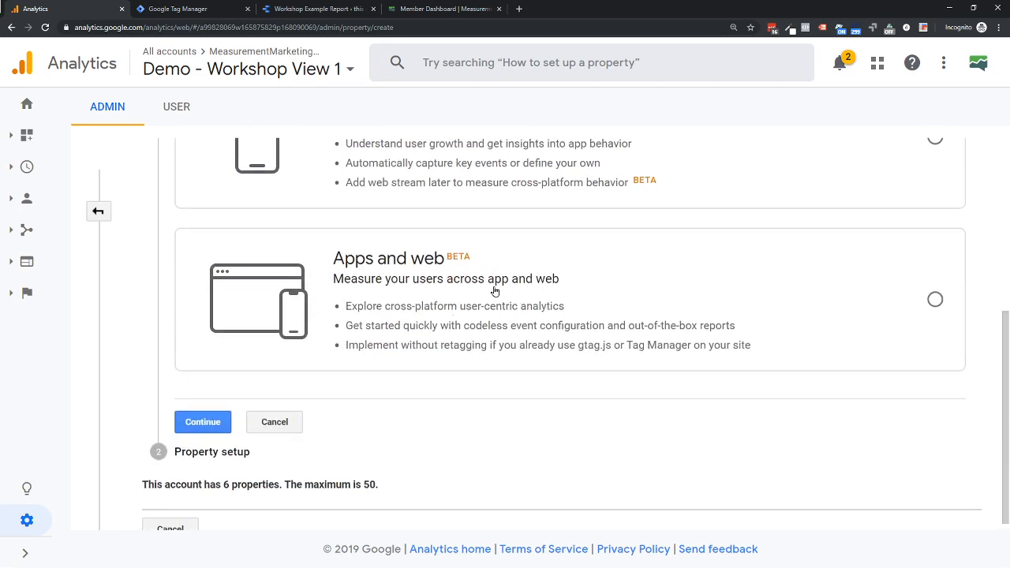
scroll(466, 301, "up", 4)
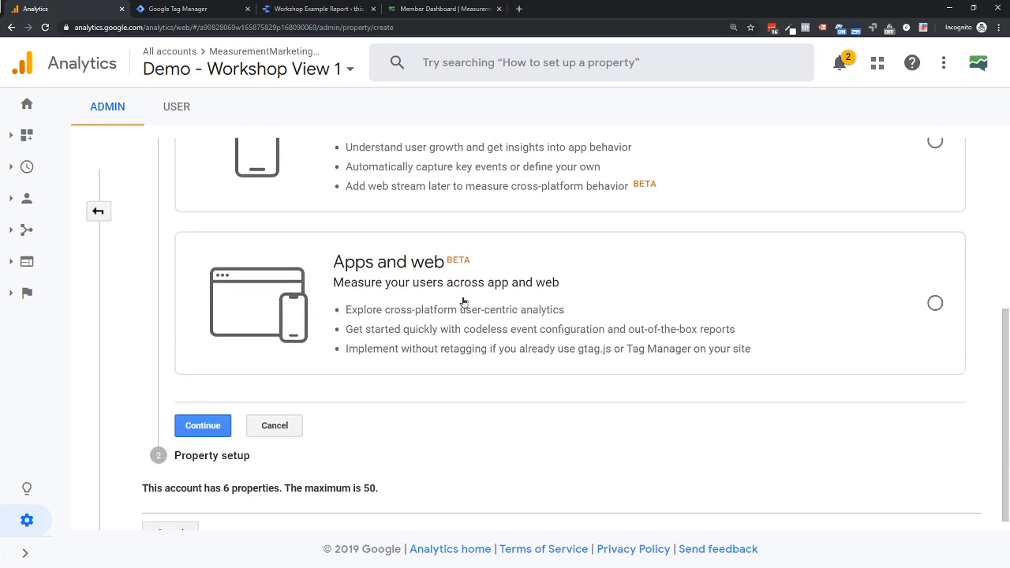
scroll(375, 328, "up", 1)
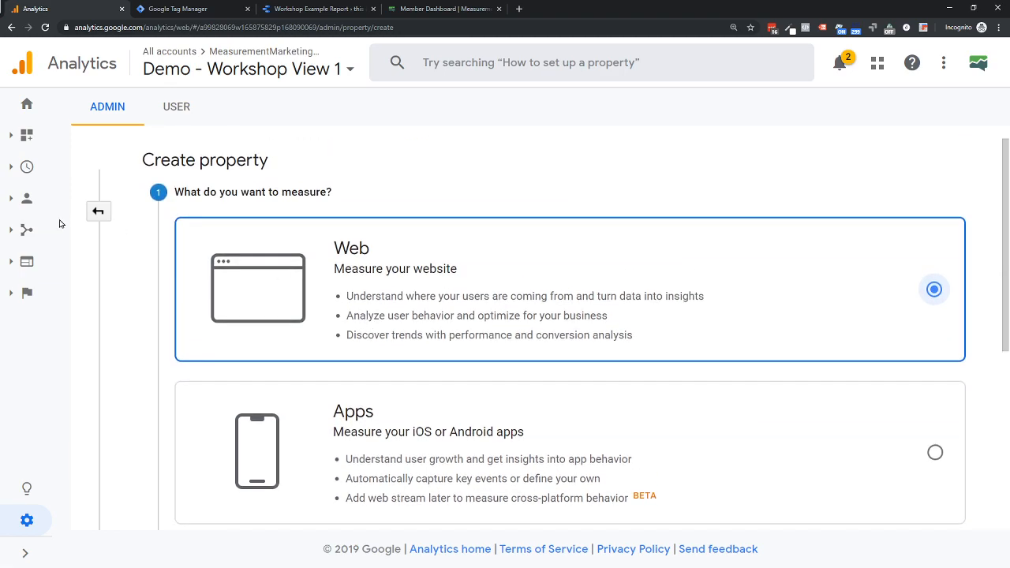
left_click(95, 213)
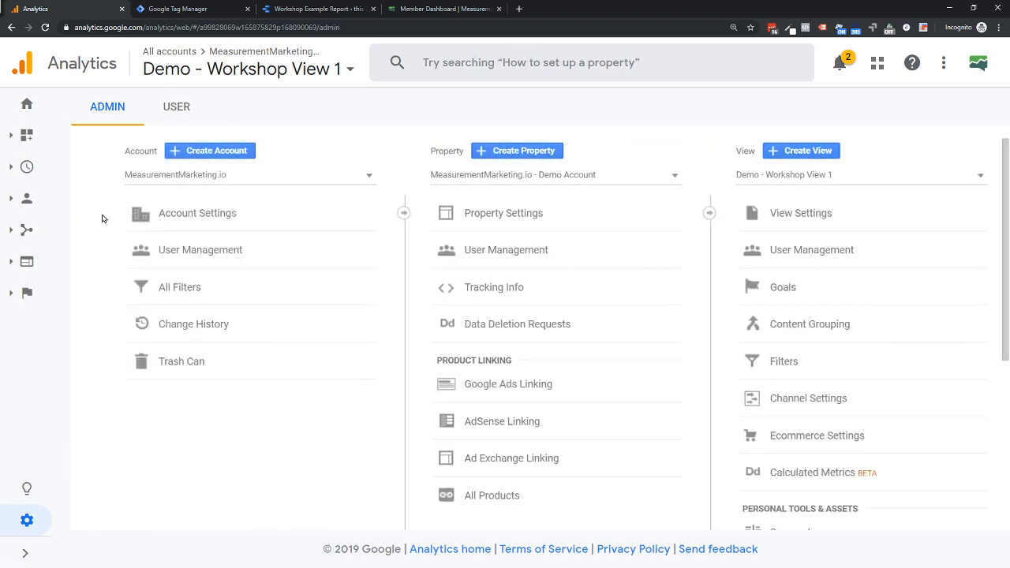
left_click(486, 332)
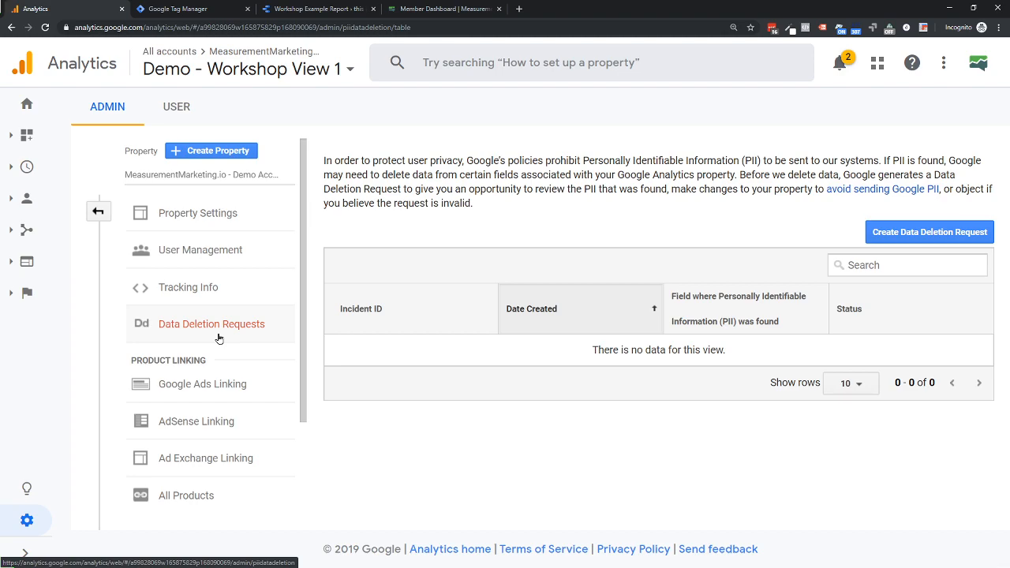
- Search Google in a new browser tab for "simo ahava redact pii" and open the GTMTips article on removing PII
left_click(519, 8)
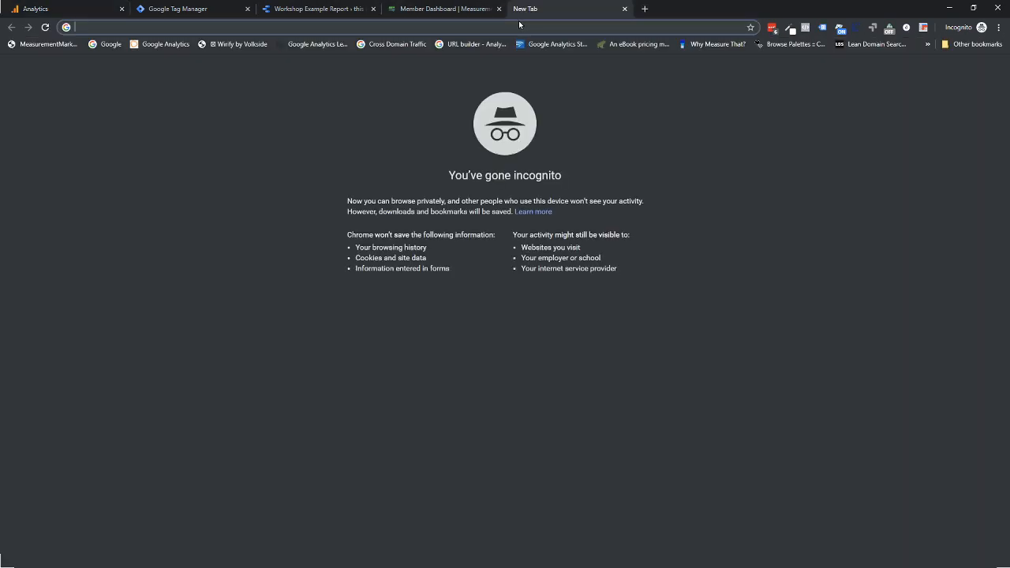
type("simo")
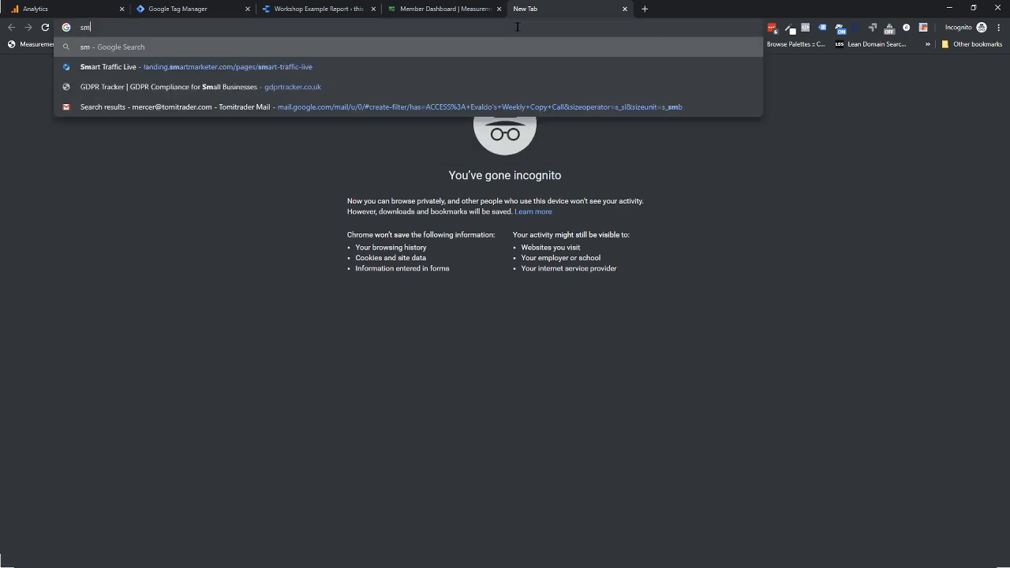
type(" ahava ")
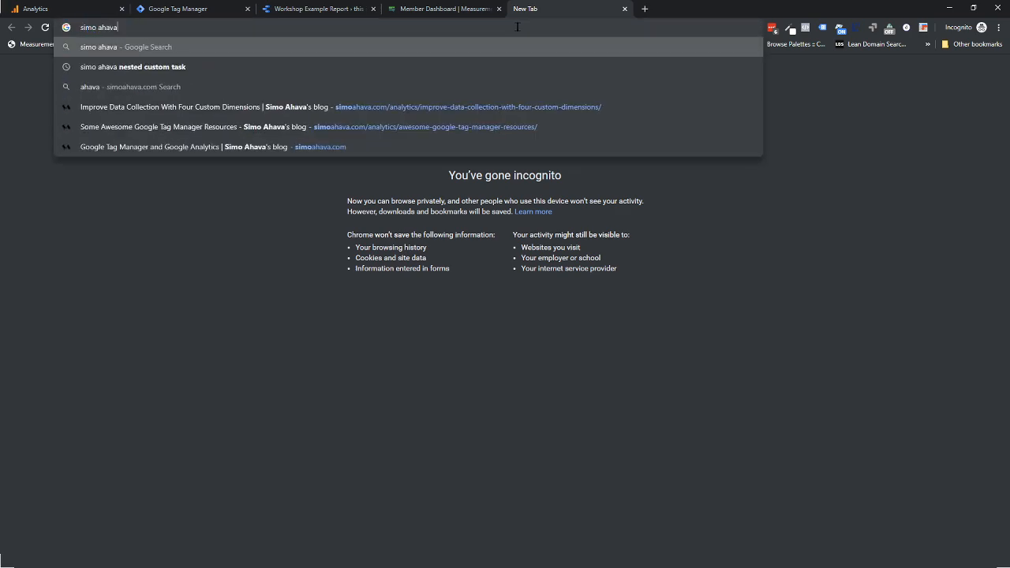
type("redact")
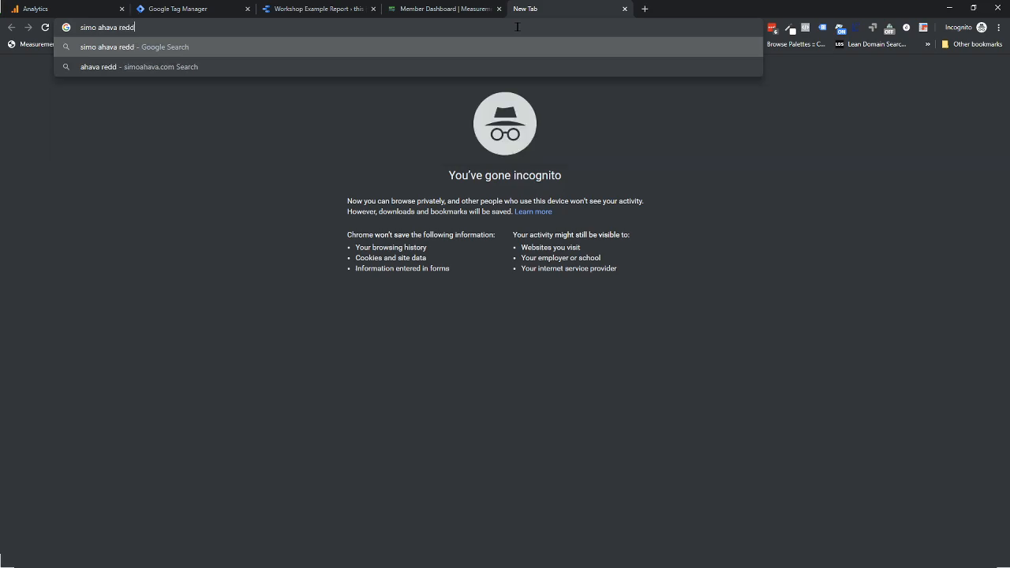
type(" pii")
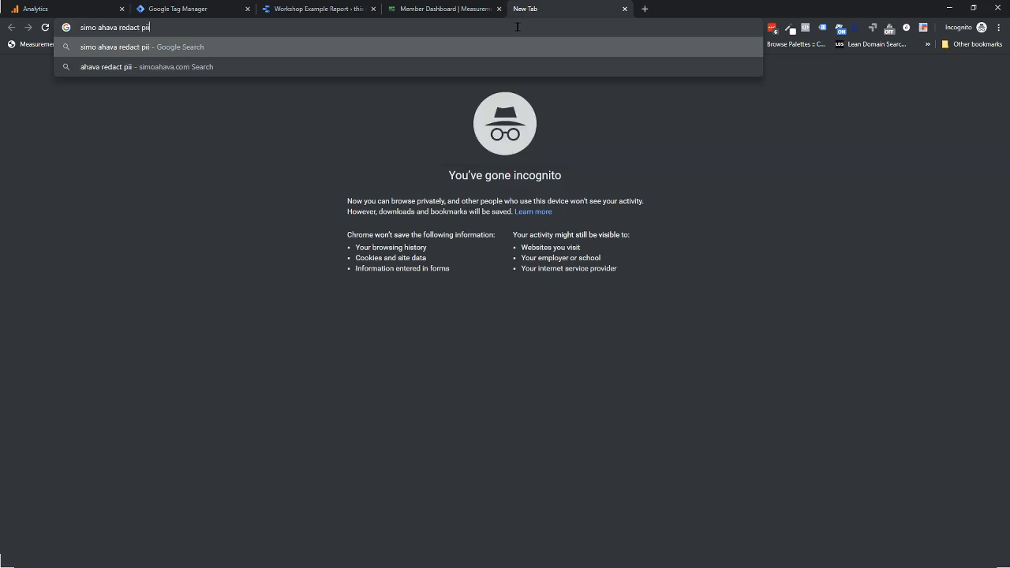
key("Return")
left_click(118, 140)
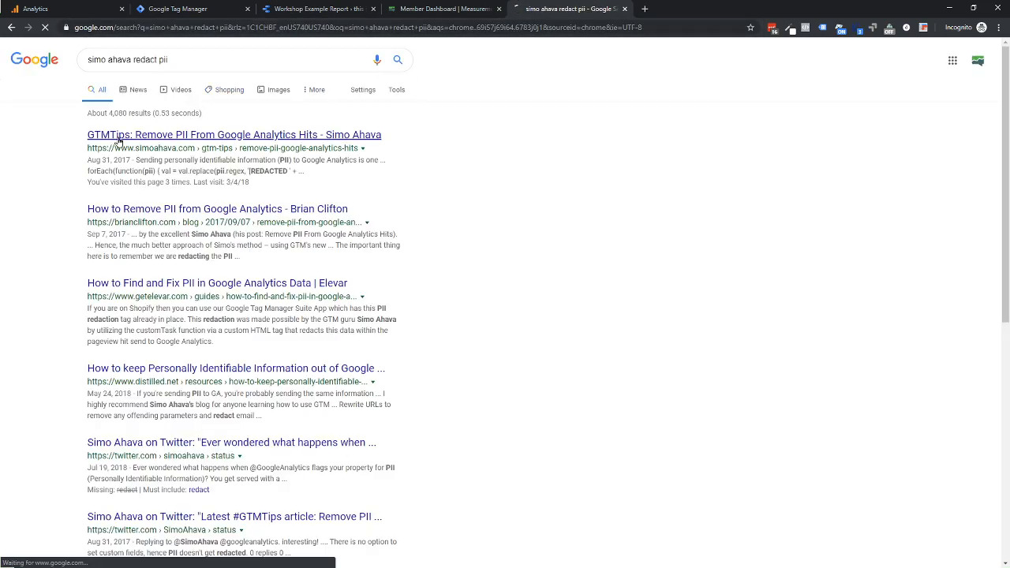
- Examine the article's customTask field setup, its PII regex pattern explanations and the JavaScript code snippet
scroll(342, 273, "down", 4)
scroll(342, 273, "down", 15)
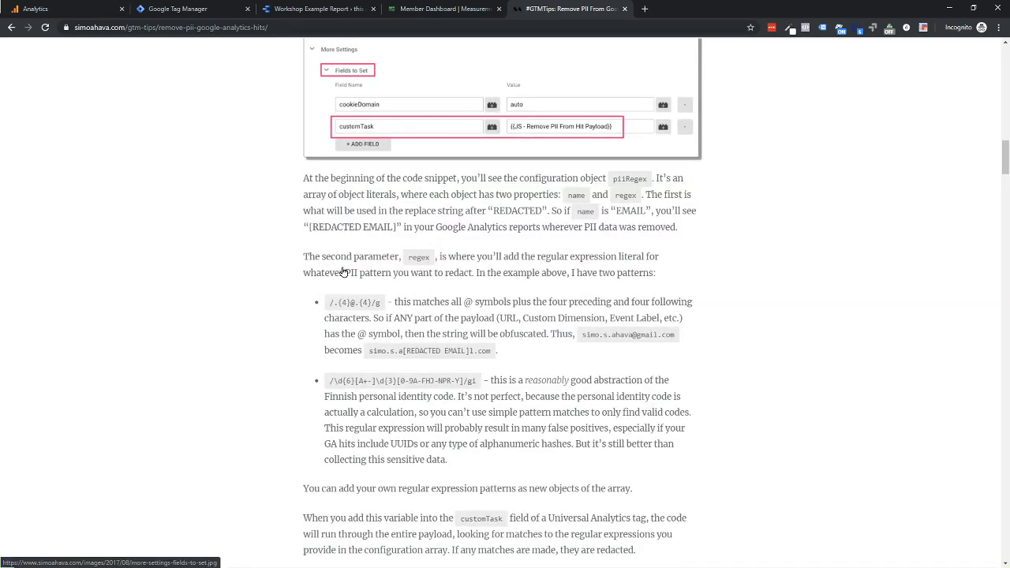
scroll(343, 272, "down", 4)
scroll(343, 269, "up", 18)
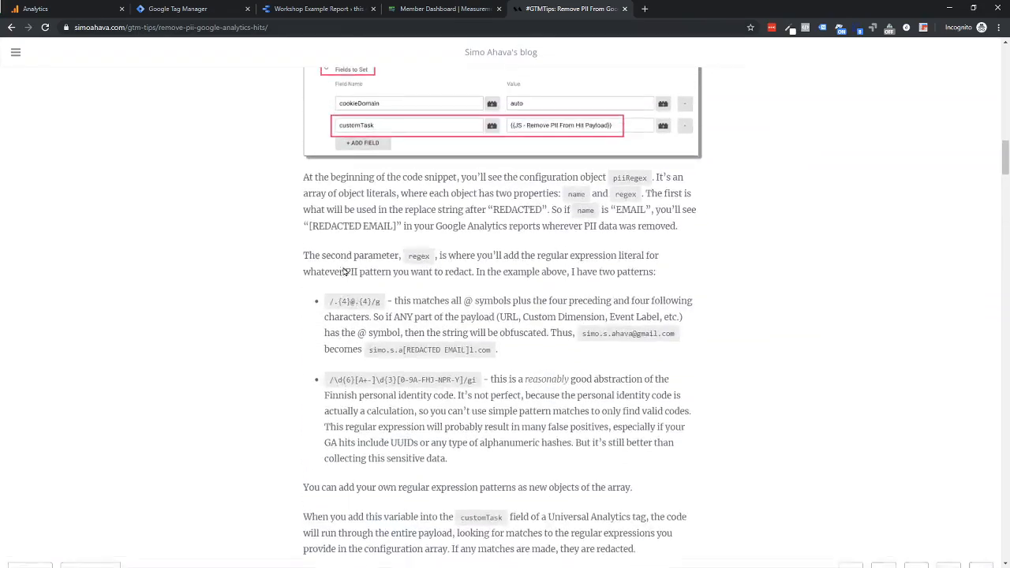
scroll(344, 272, "down", 4)
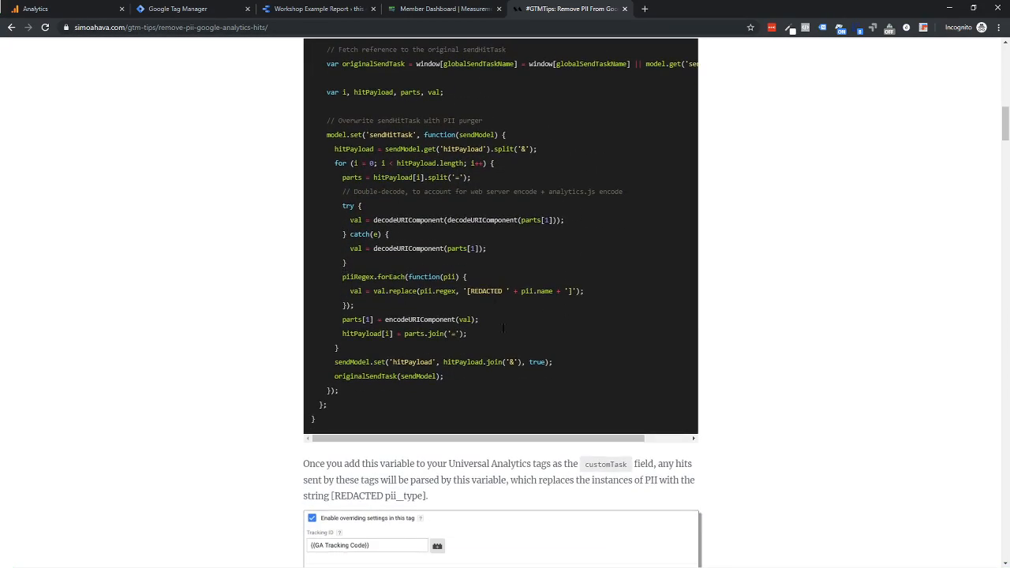
scroll(410, 154, "up", 3)
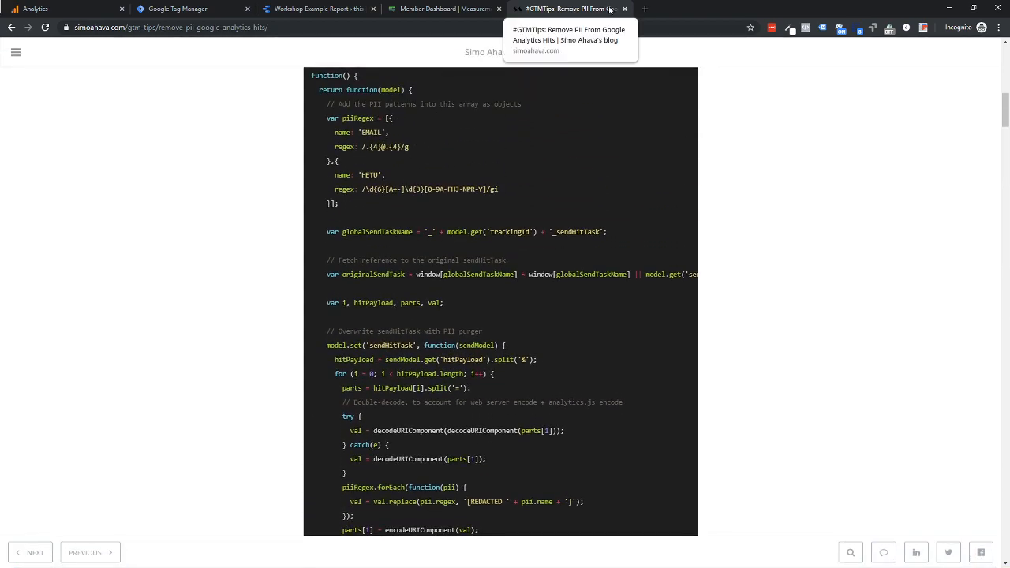
scroll(205, 83, "up", 9)
- Switch to Google Tag Manager and browse the Community Template Gallery for tag templates from the container's Templates section
left_click(50, 8)
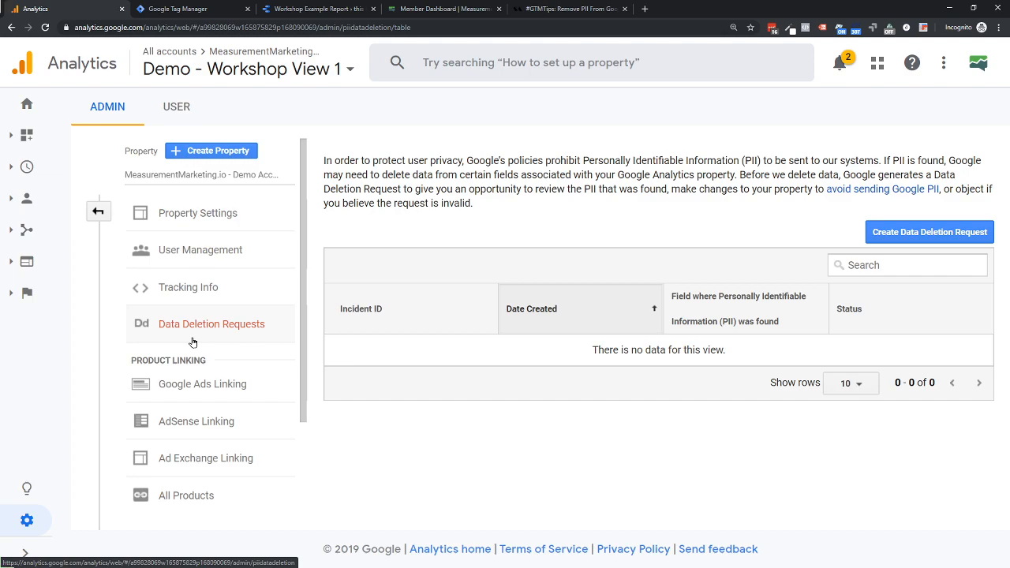
left_click(155, 11)
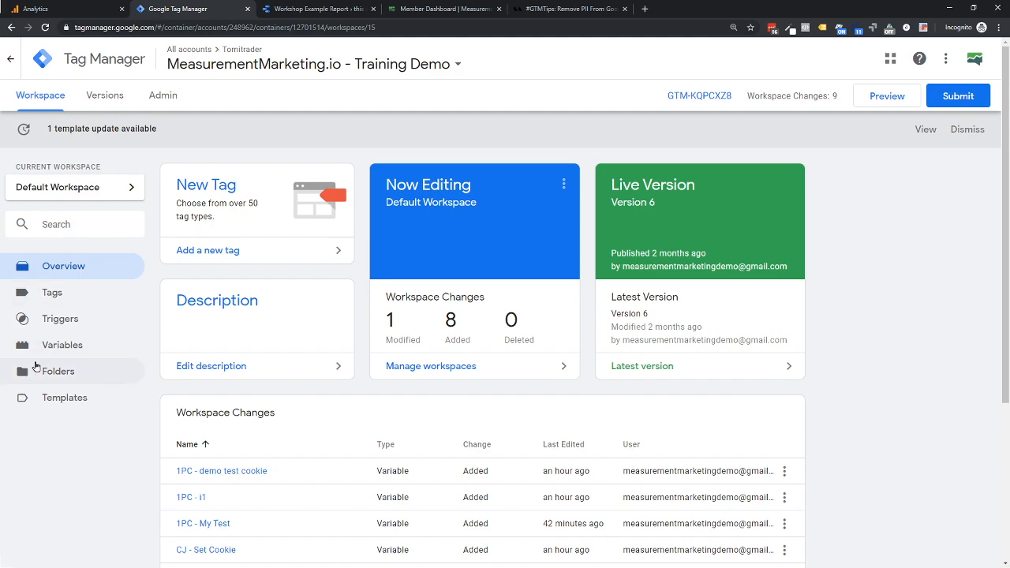
left_click(47, 401)
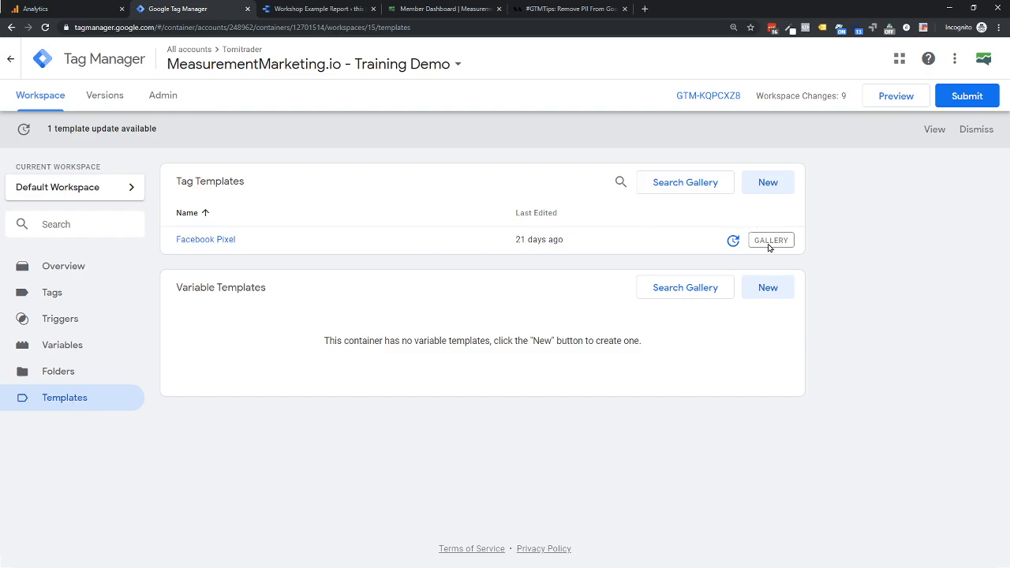
left_click(687, 187)
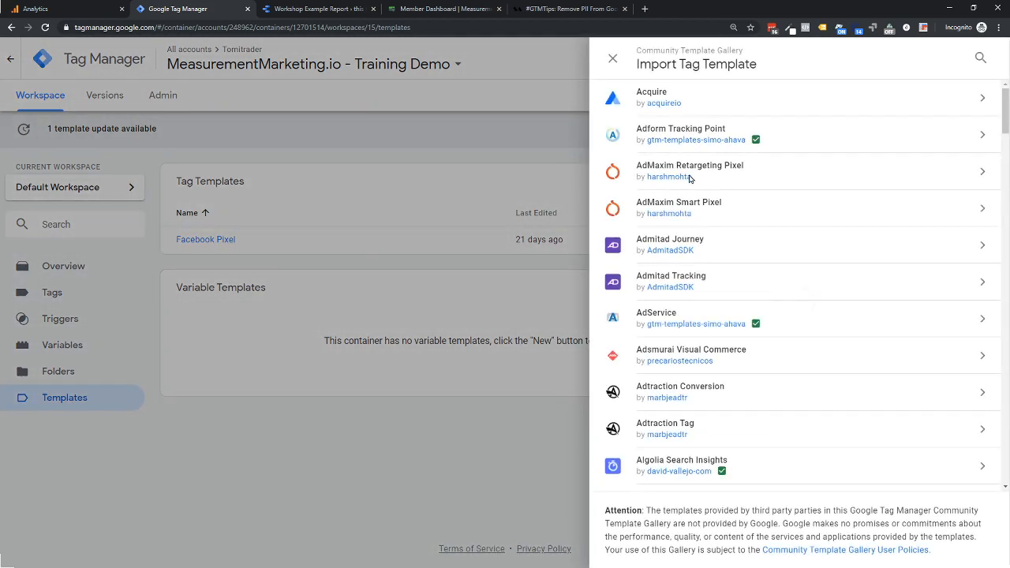
scroll(671, 142, "down", 2)
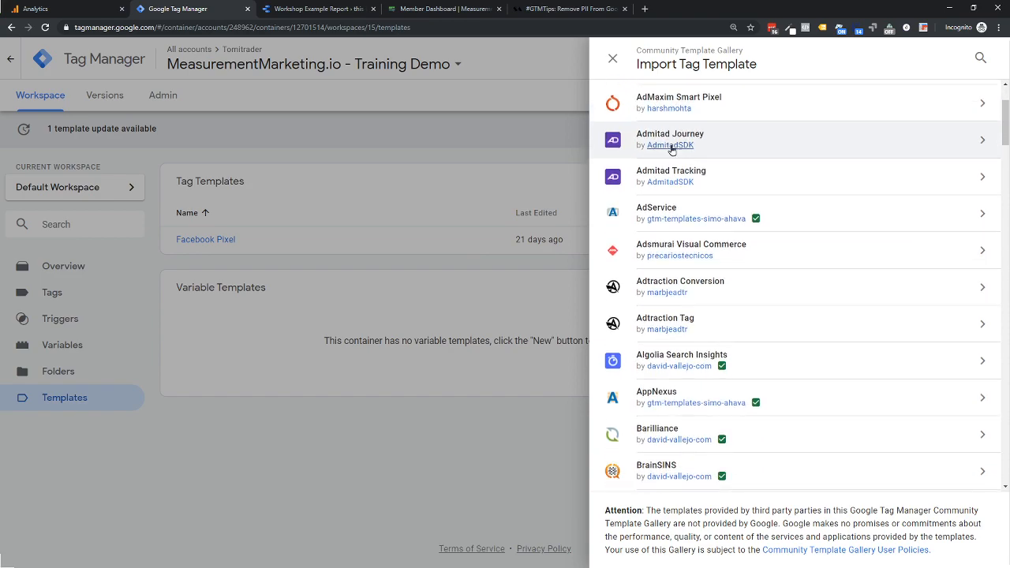
scroll(672, 150, "down", 4)
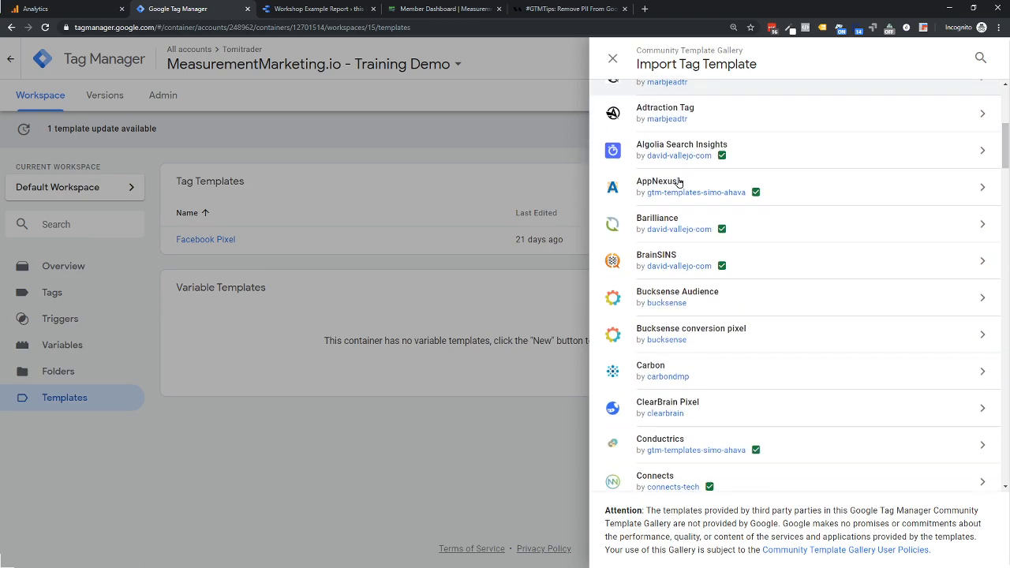
scroll(679, 183, "down", 3)
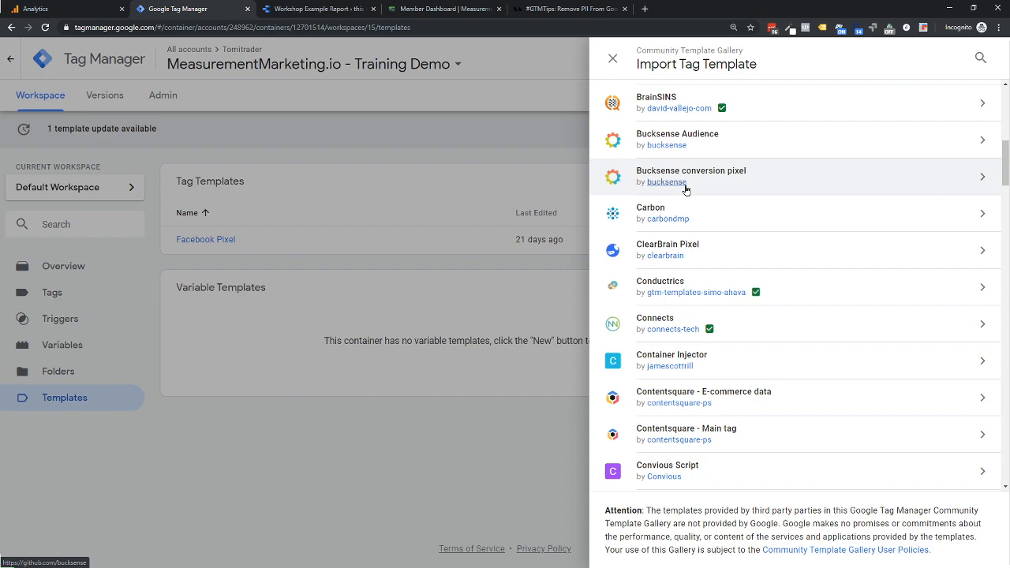
scroll(685, 190, "down", 1)
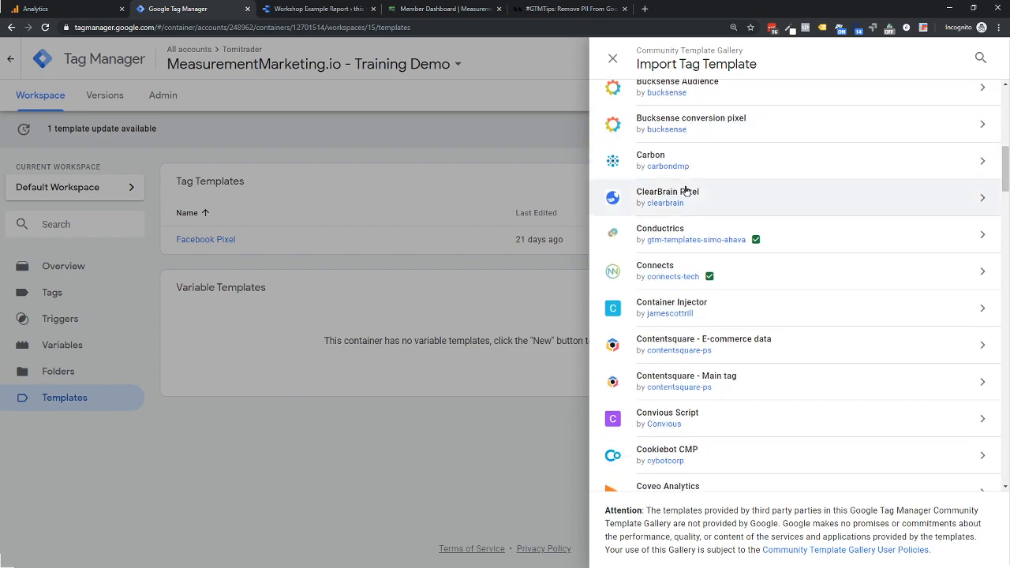
- Close the template gallery, start a new tag in the container's Tags section and open its tag type choices
left_click(207, 415)
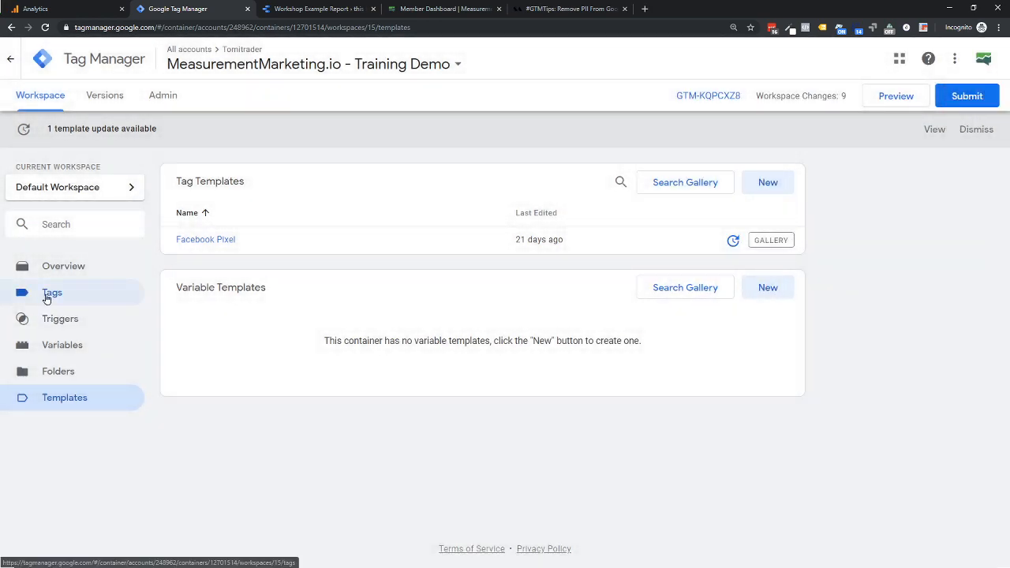
left_click(68, 297)
left_click(768, 182)
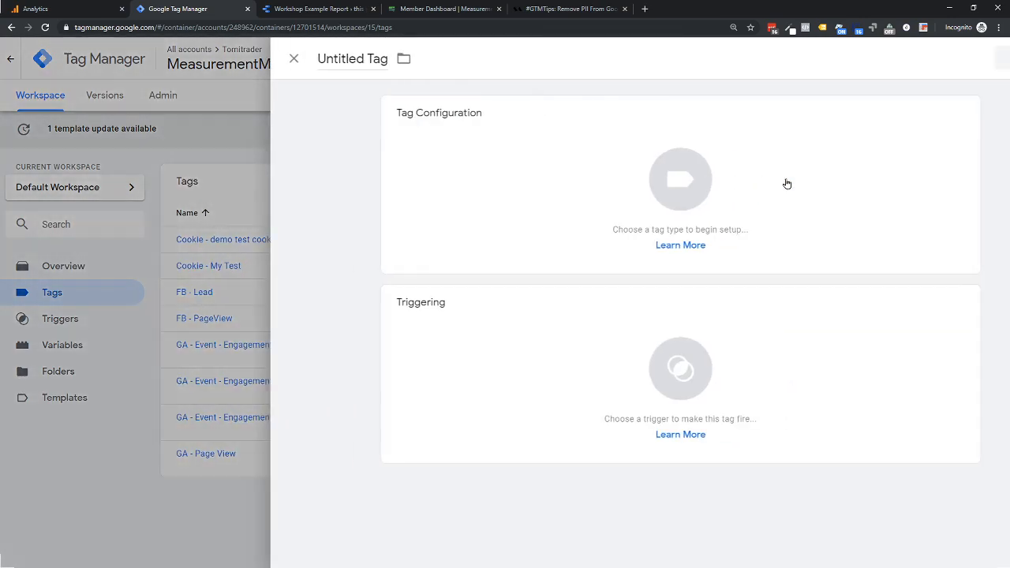
left_click(682, 238)
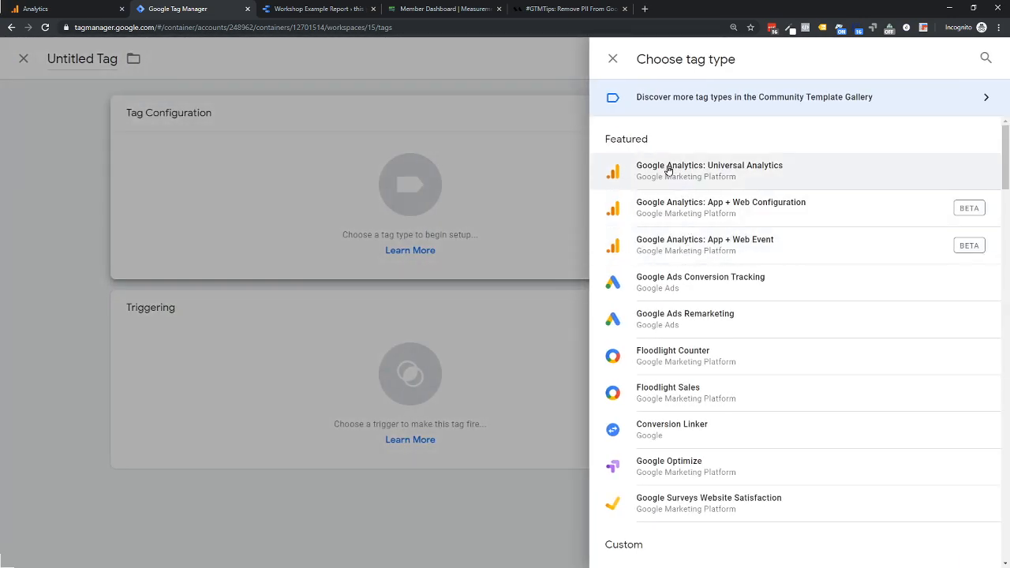
- Look through the featured, custom and vendor tag types offered for the new tag
scroll(651, 463, "down", 6)
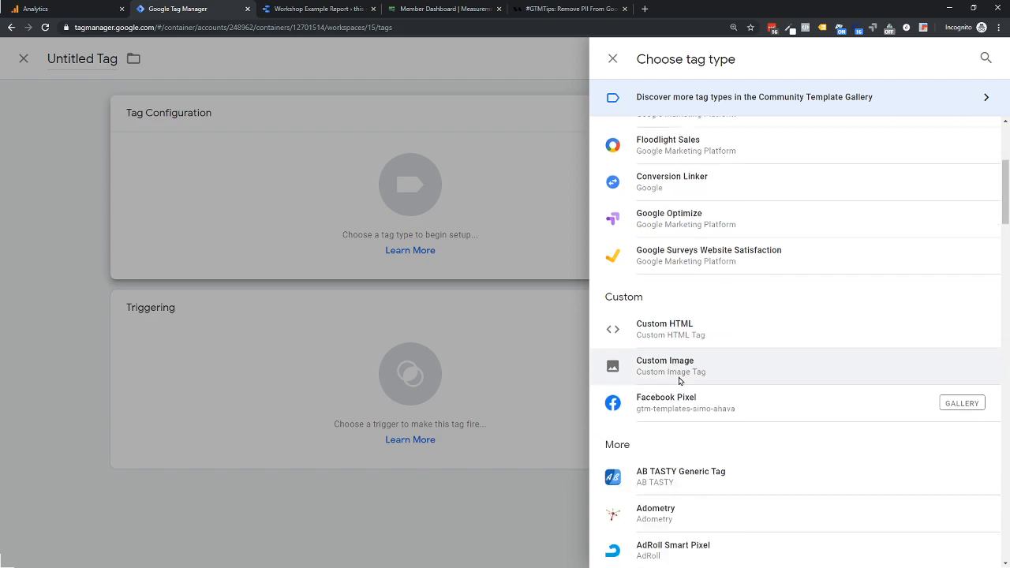
scroll(658, 255, "down", 1)
scroll(658, 323, "down", 1)
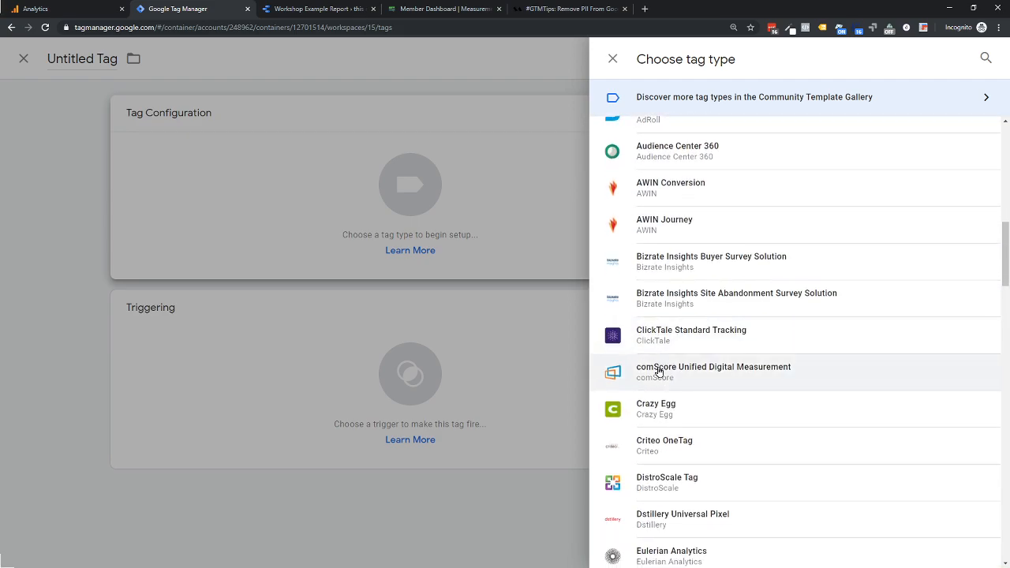
scroll(658, 416, "down", 2)
scroll(659, 417, "down", 1)
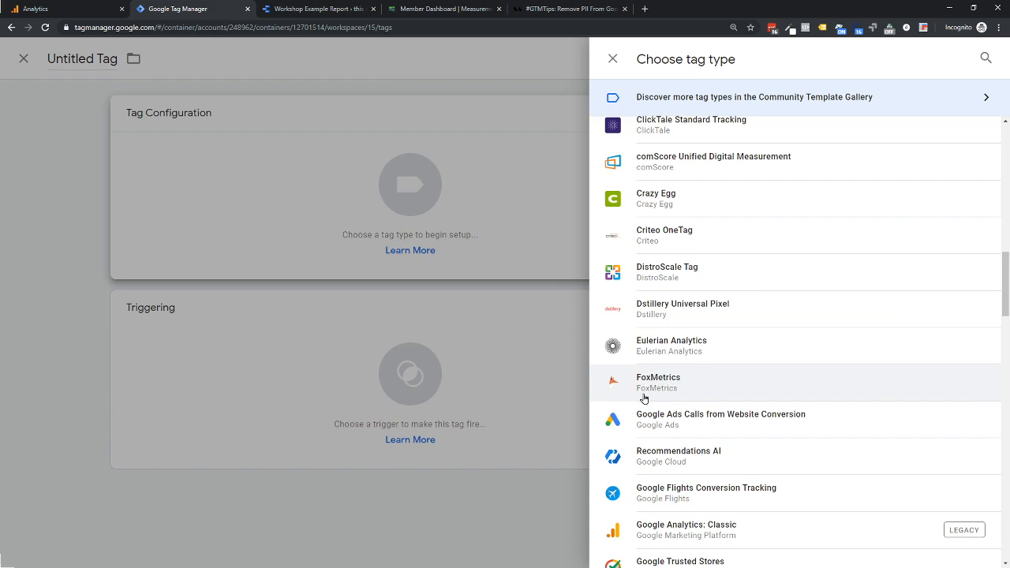
scroll(697, 444, "down", 4)
scroll(698, 451, "down", 2)
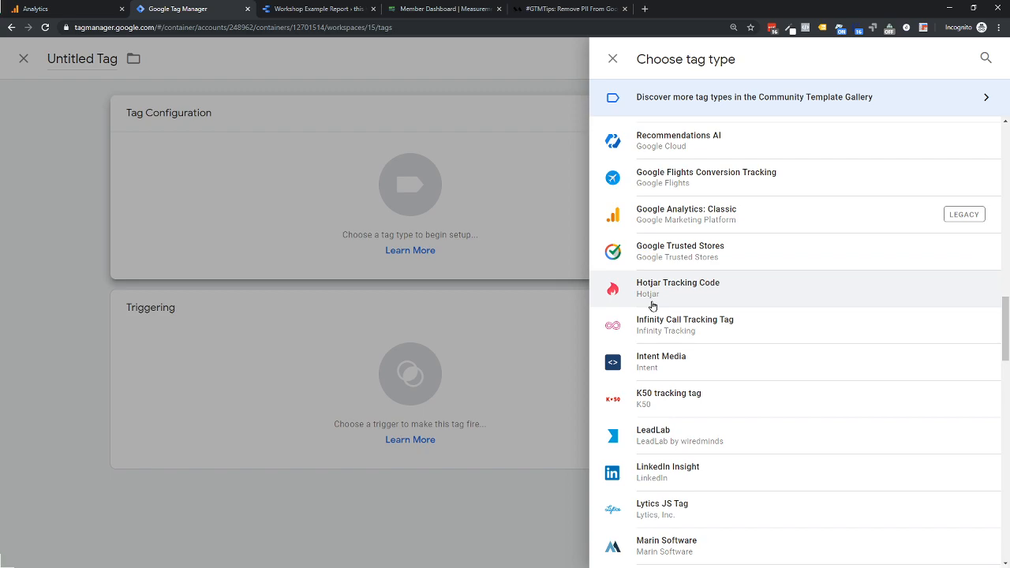
scroll(655, 311, "up", 4)
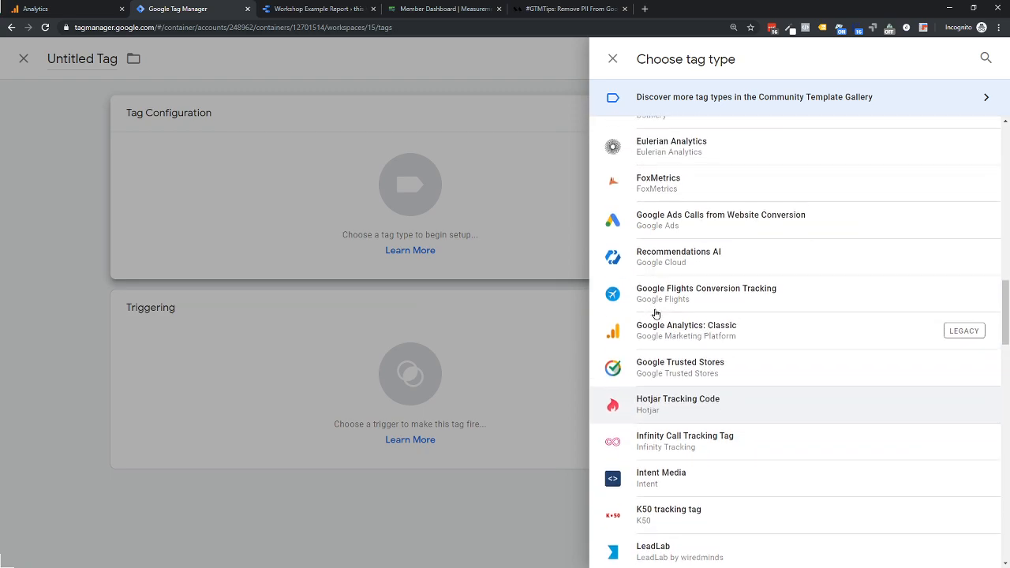
scroll(658, 316, "down", 1)
scroll(659, 319, "down", 10)
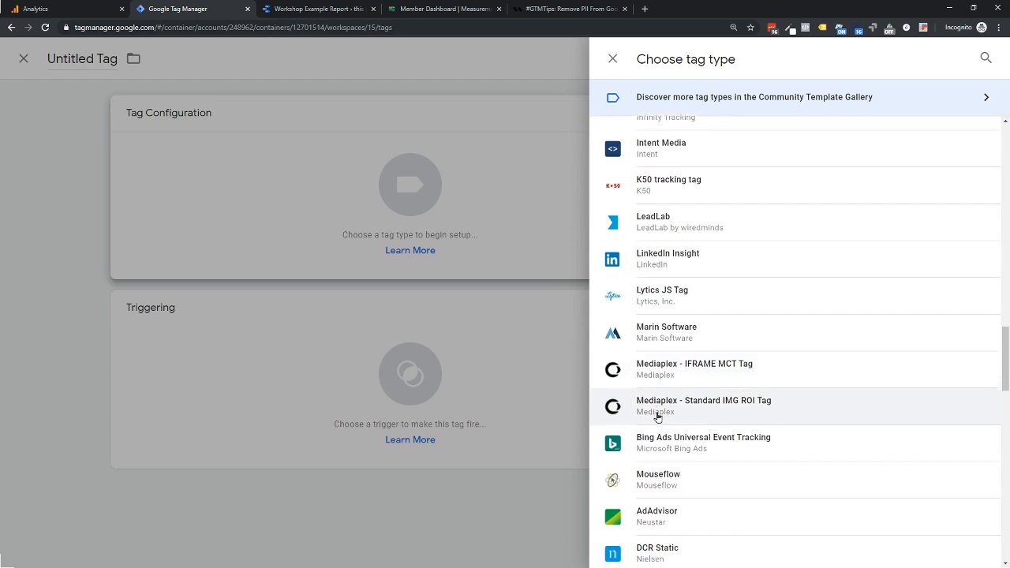
scroll(661, 419, "down", 10)
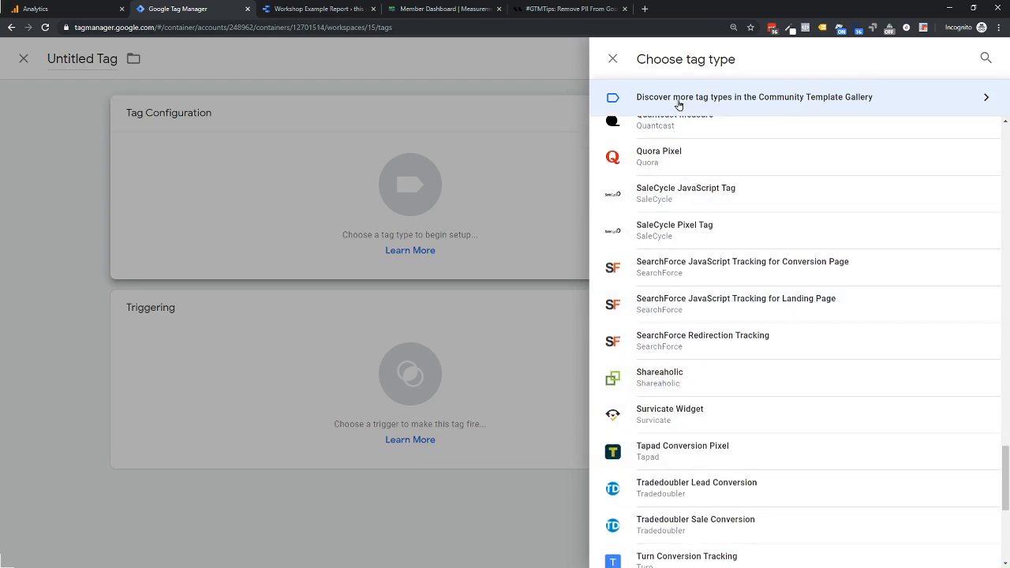
- Browse the Community Template Gallery from the tag type chooser, check the Facebook Pixel template's publisher verification, and return to the tag types
left_click(794, 97)
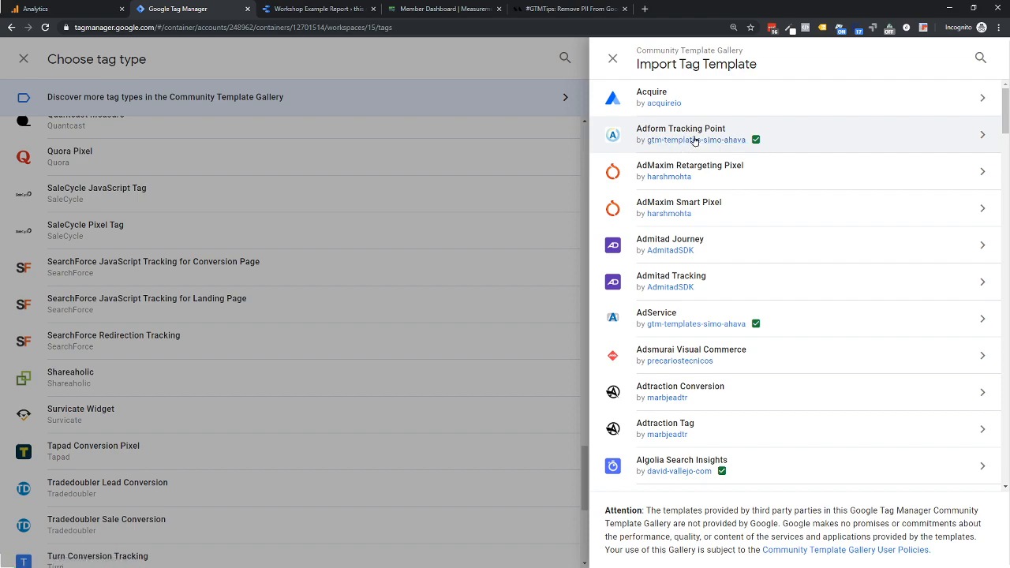
scroll(714, 221, "down", 1)
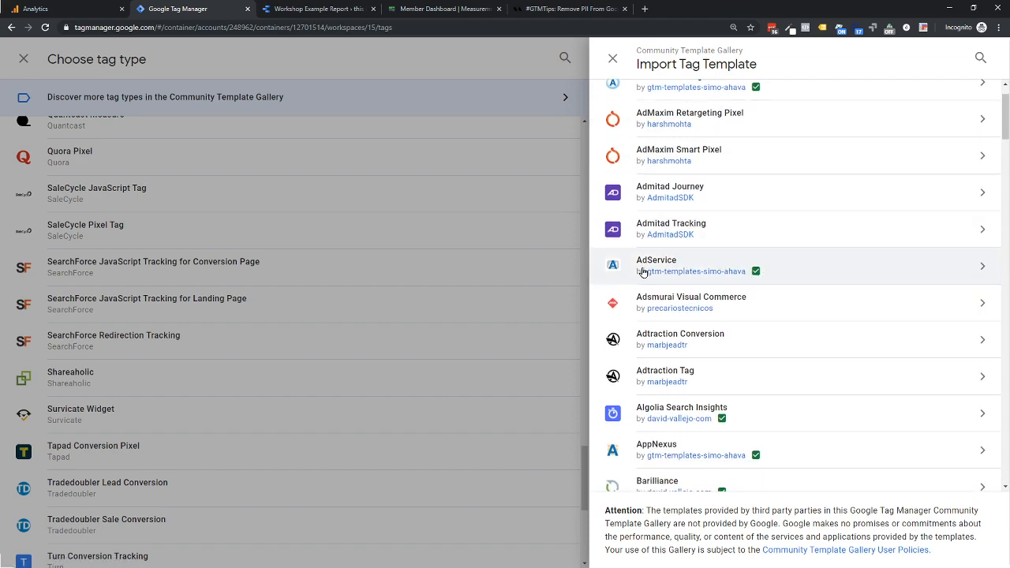
scroll(677, 265, "down", 11)
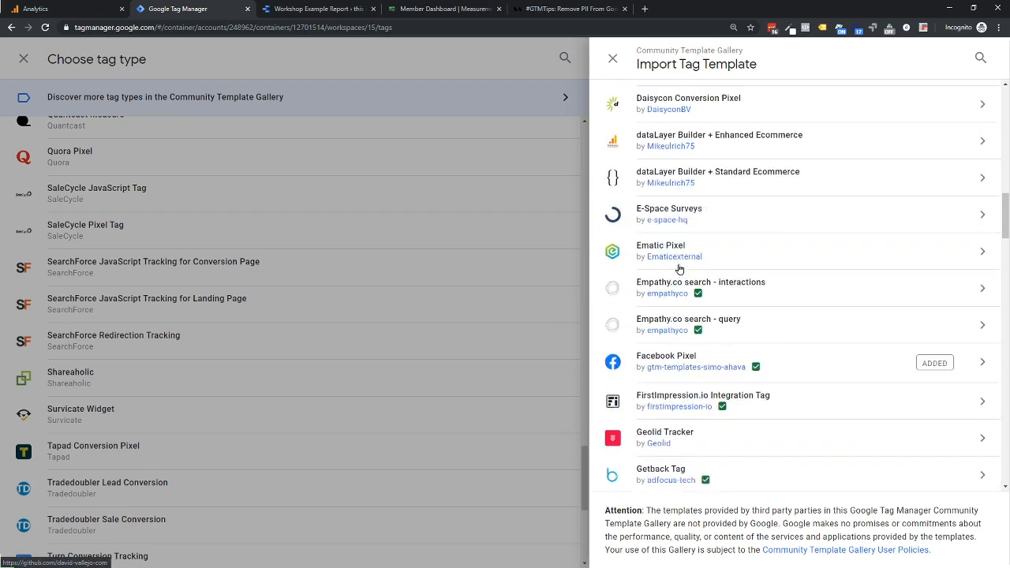
scroll(679, 269, "down", 1)
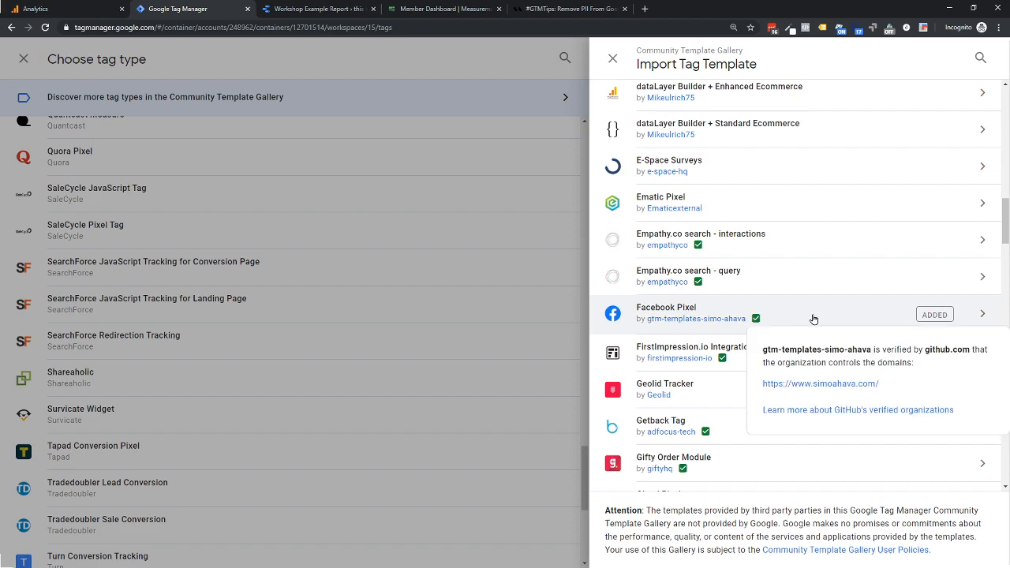
left_click(613, 60)
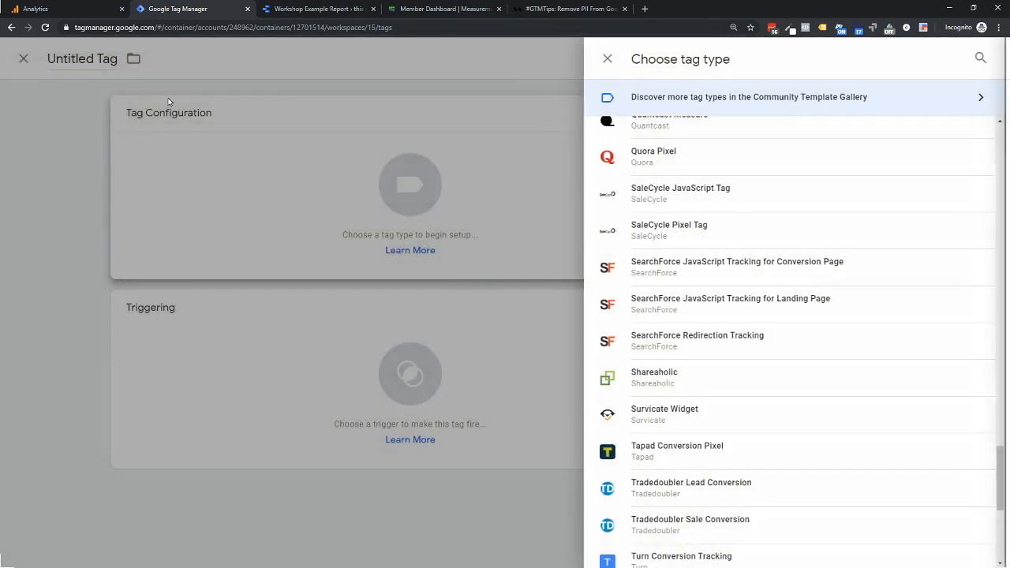
- Choose the custom Facebook Pixel gallery template as the new tag's type and go to its pixel ID field
scroll(677, 232, "up", 6)
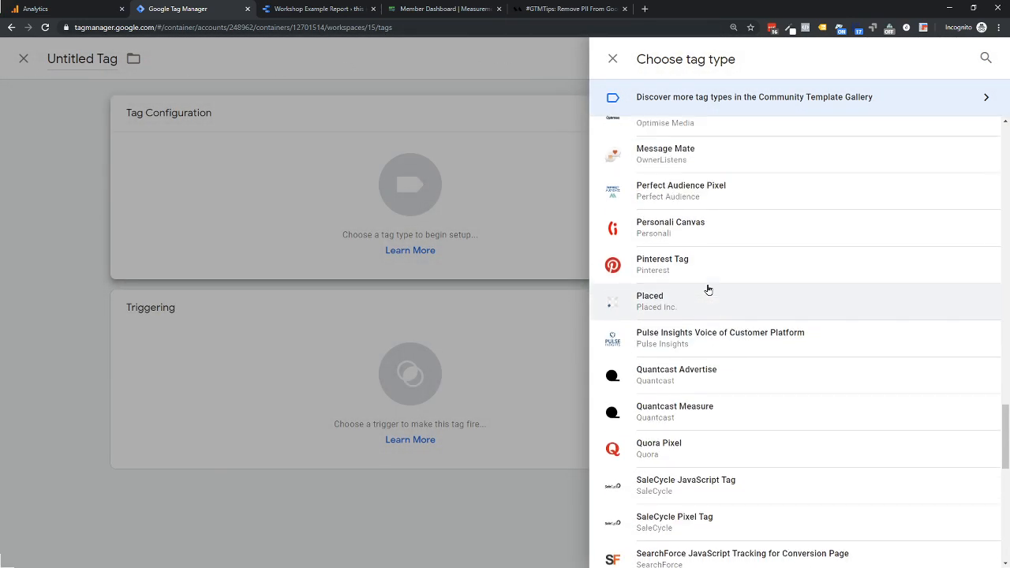
scroll(708, 290, "up", 15)
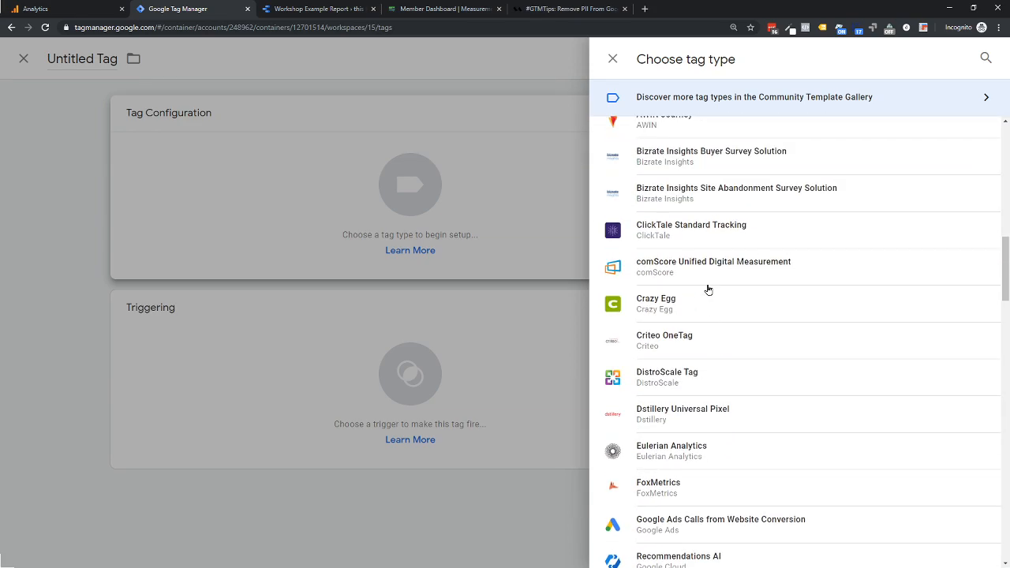
scroll(708, 290, "up", 4)
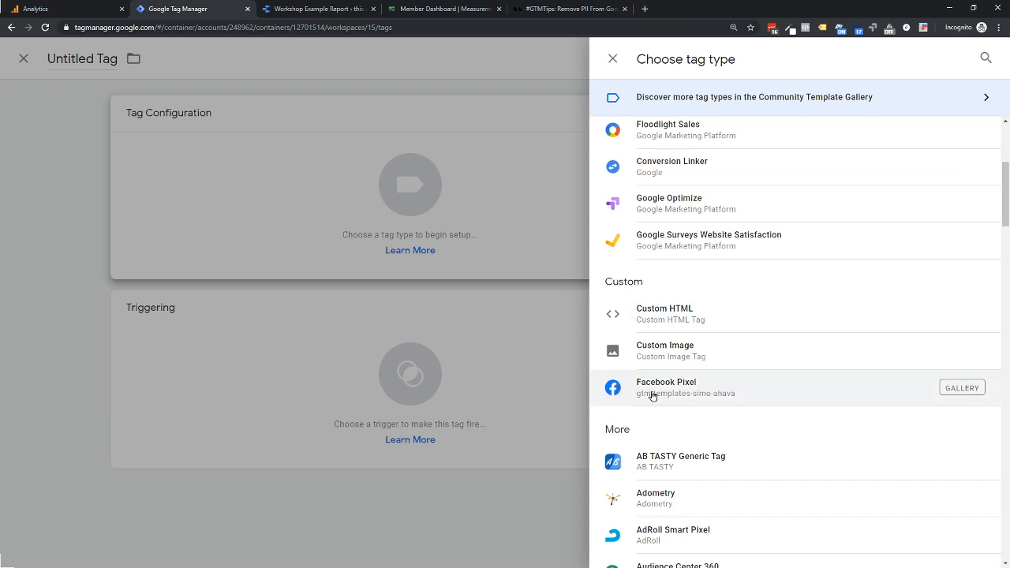
left_click(652, 395)
left_click(392, 274)
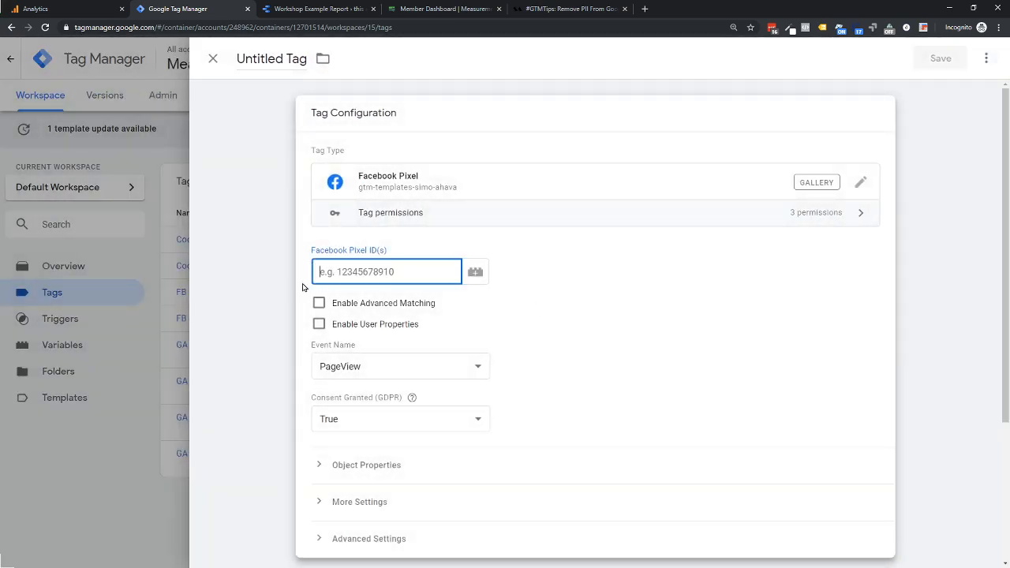
- Enable Advanced Matching and User Properties for the Facebook Pixel tag, and expand its customer information, object property and user property settings for review
left_click(318, 305)
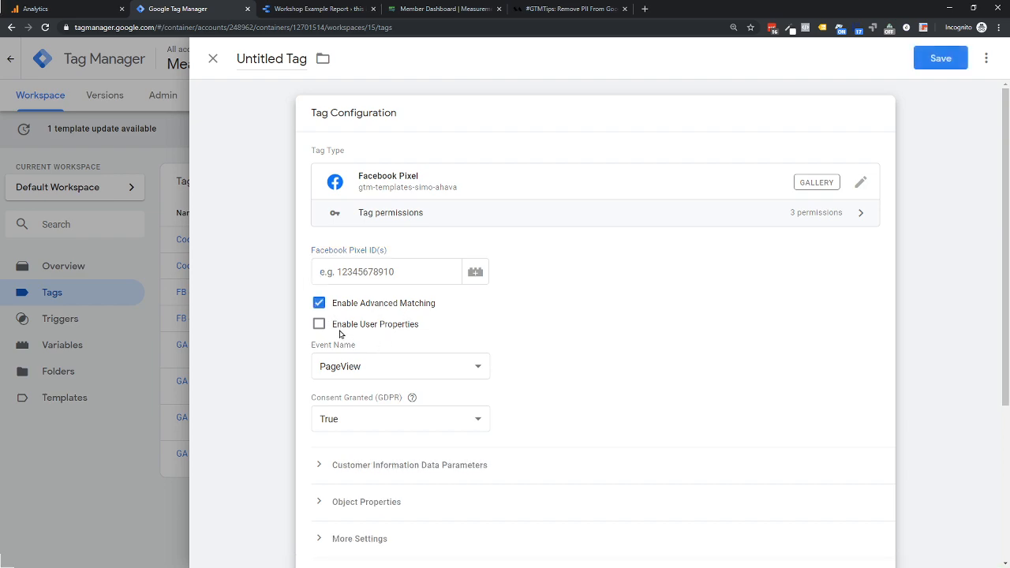
left_click(319, 324)
scroll(376, 347, "down", 3)
left_click(371, 219)
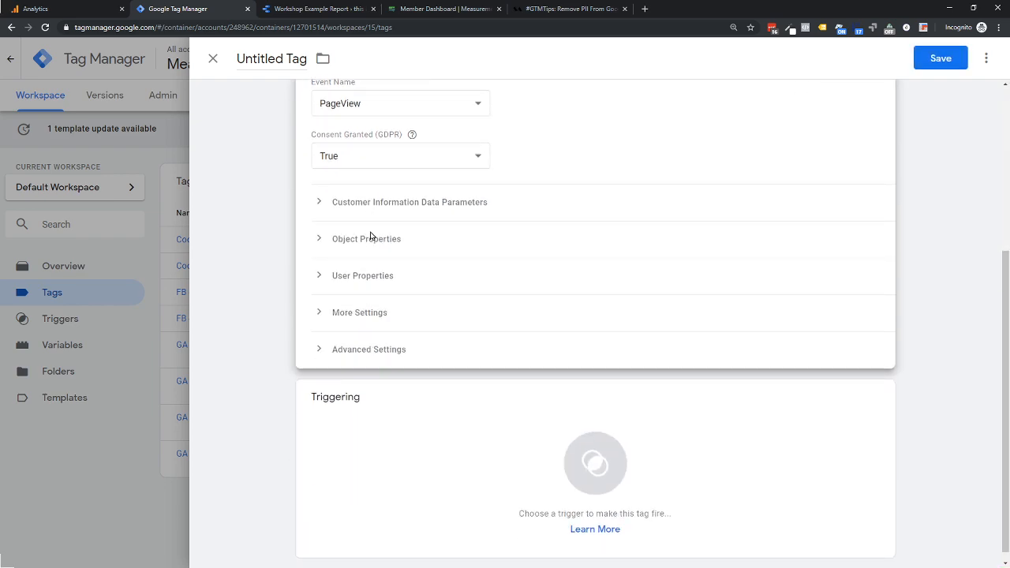
left_click(356, 291)
left_click(357, 431)
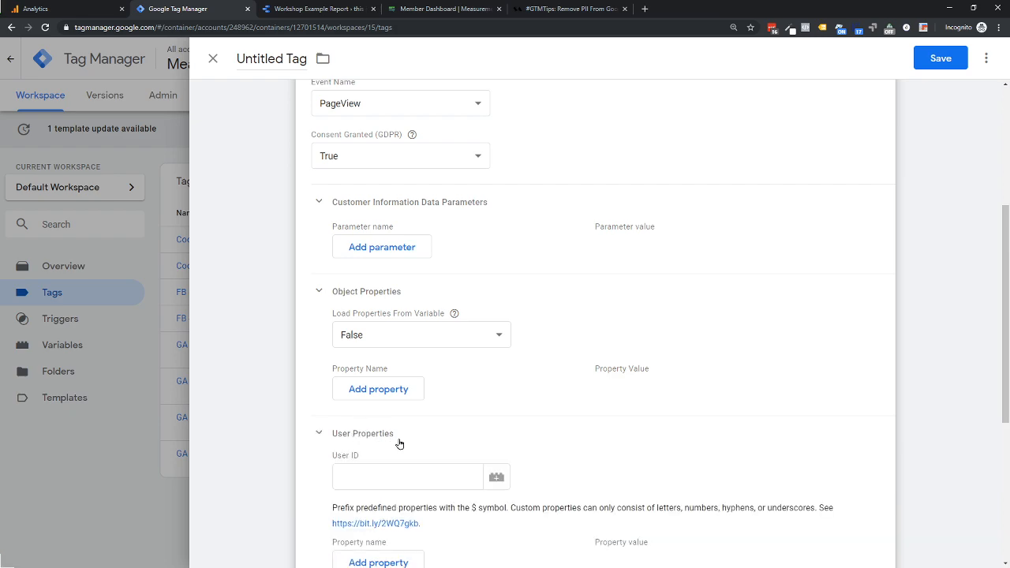
scroll(367, 521, "down", 1)
scroll(368, 526, "down", 1)
scroll(413, 354, "up", 5)
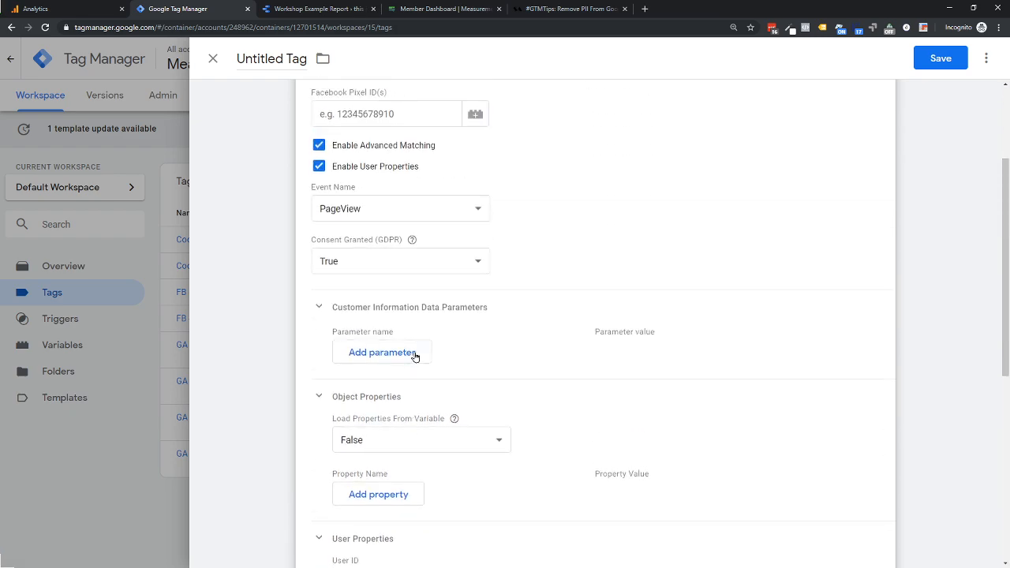
scroll(407, 278, "up", 1)
- Try the Purchase and Contact event names for the Facebook Pixel tag, and set the event name to CUSTOM
left_click(326, 365)
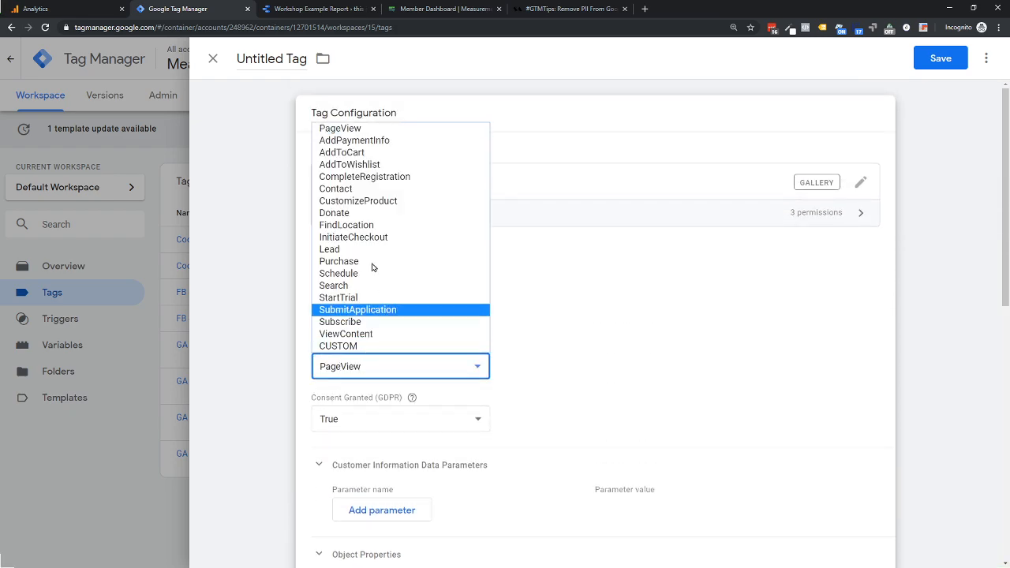
left_click(336, 262)
left_click(358, 365)
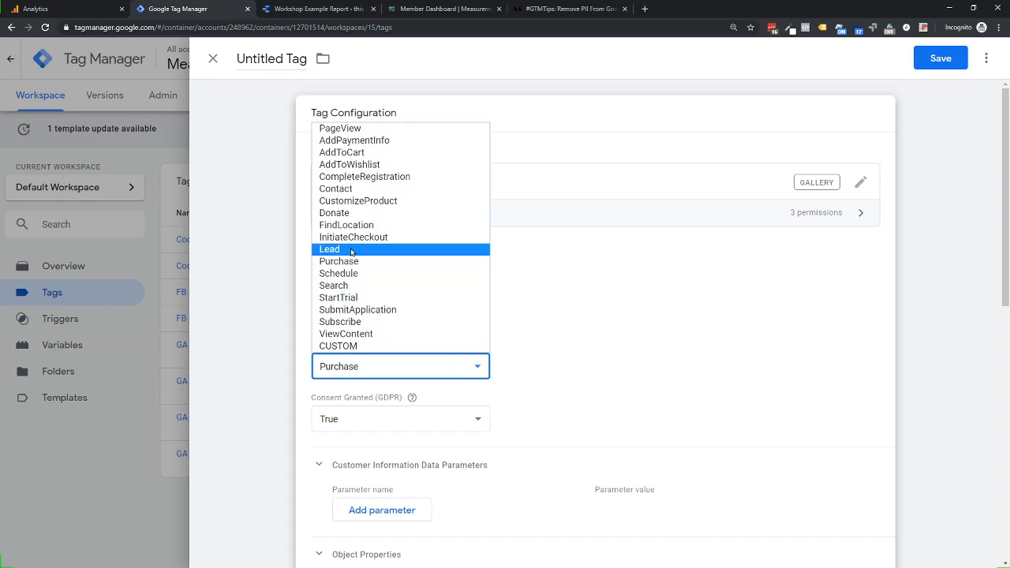
left_click(344, 192)
left_click(353, 366)
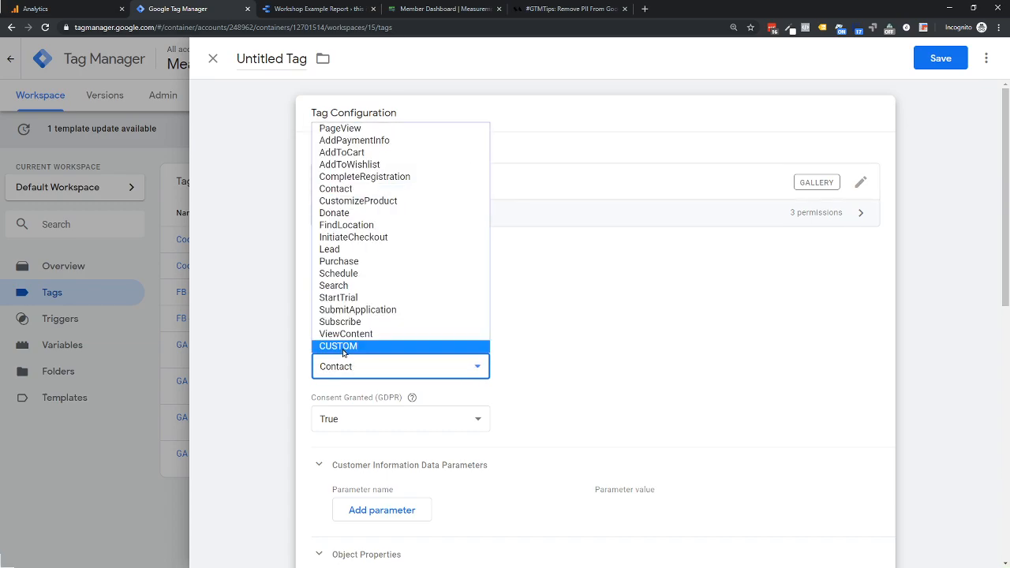
left_click(346, 346)
left_click(341, 408)
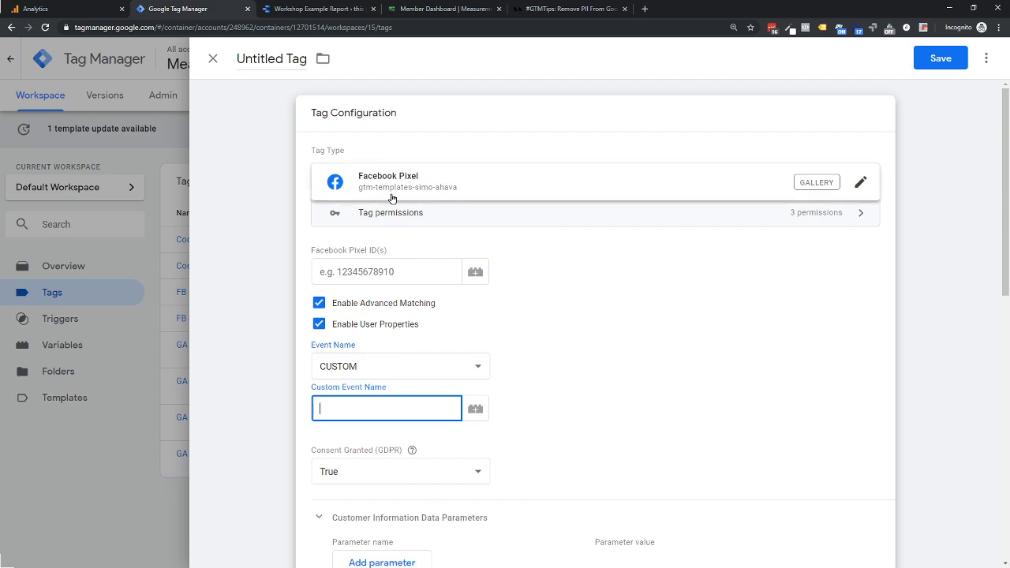
- Revisit the available tag types, and close the untitled Facebook Pixel tag, discarding its unsaved changes
left_click(861, 188)
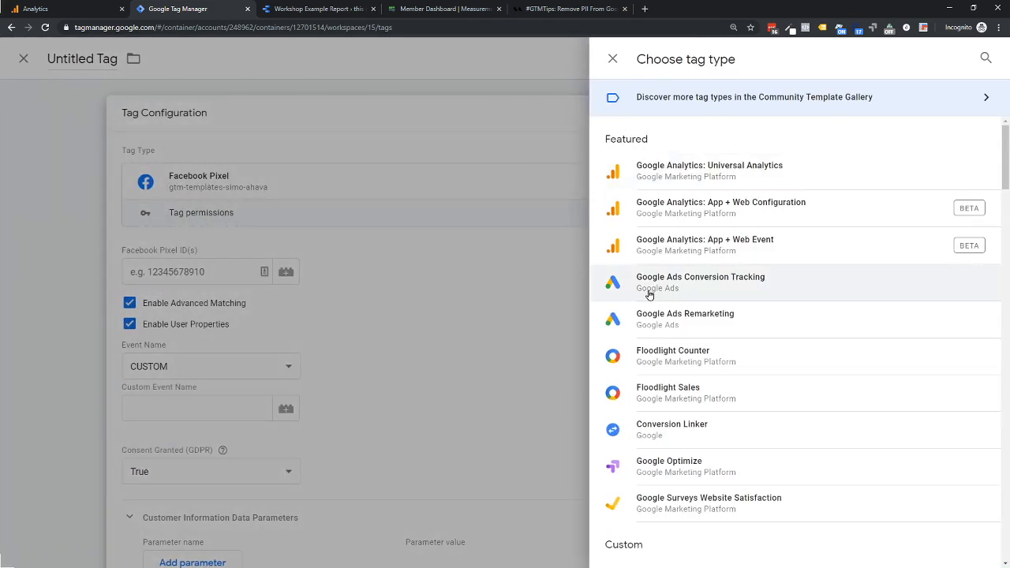
scroll(675, 355, "down", 3)
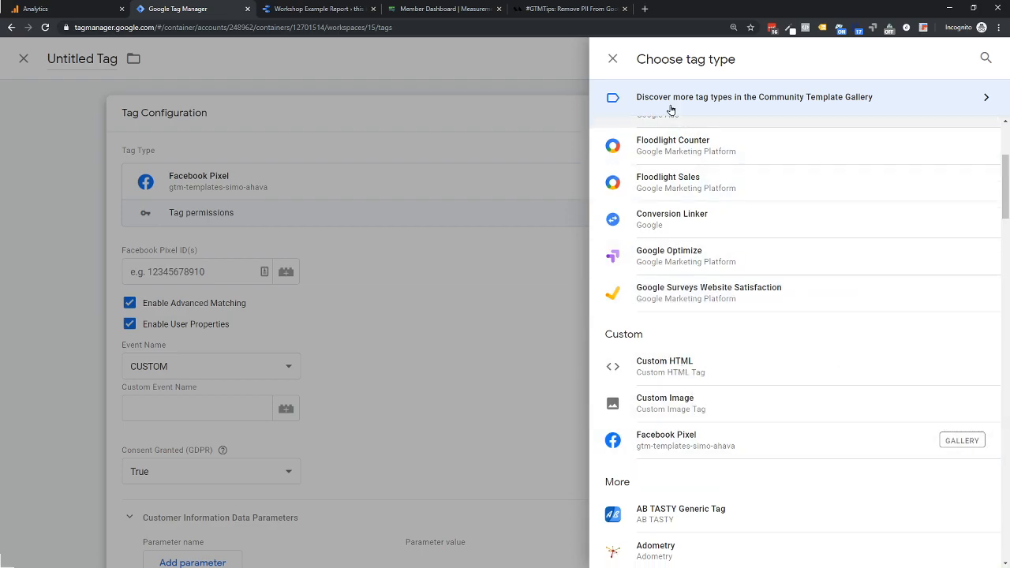
left_click(615, 59)
left_click(213, 59)
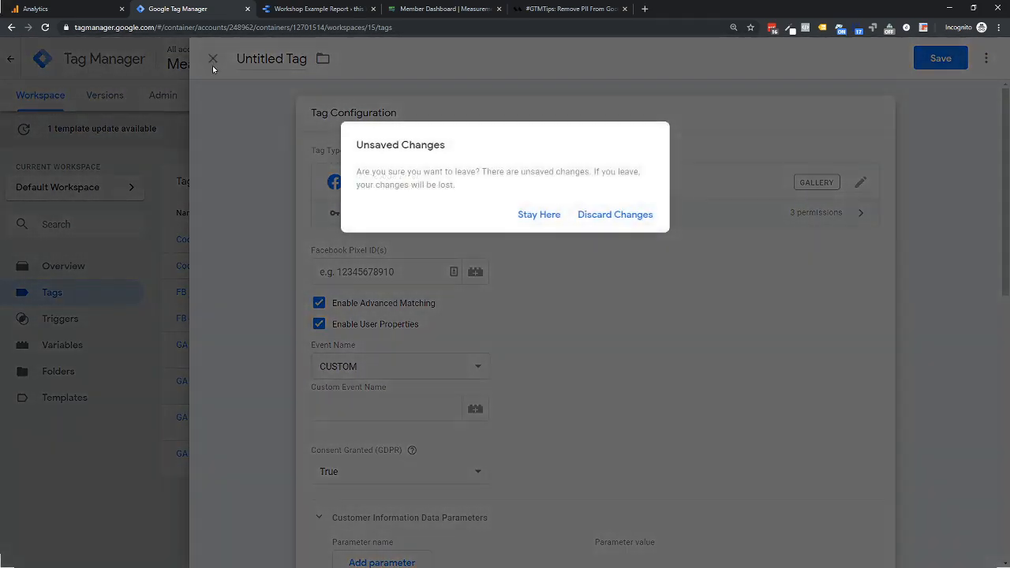
left_click(609, 219)
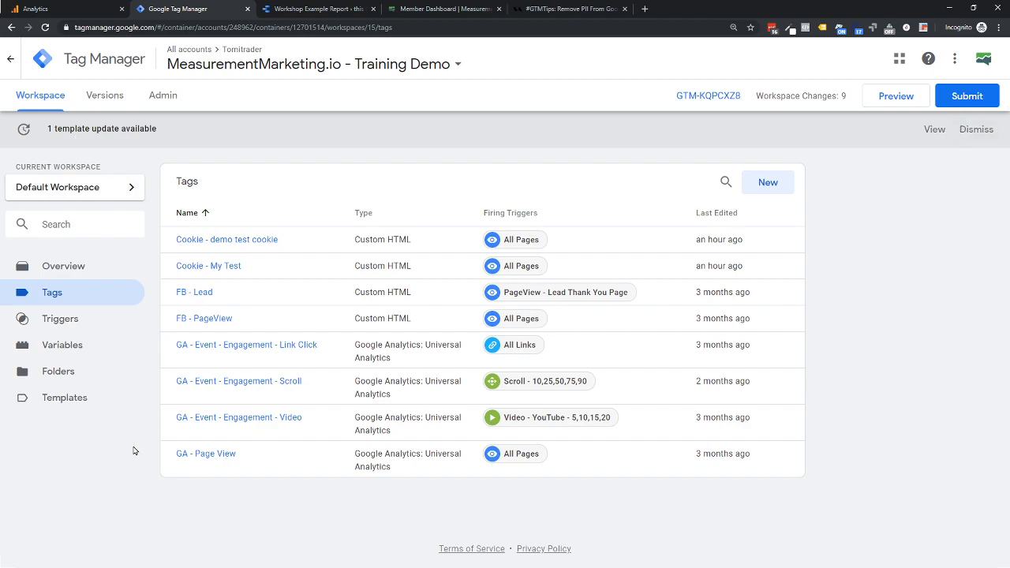
- Browse the gallery's variable templates from the container's Templates section down to the end of the list, and close the gallery
left_click(70, 400)
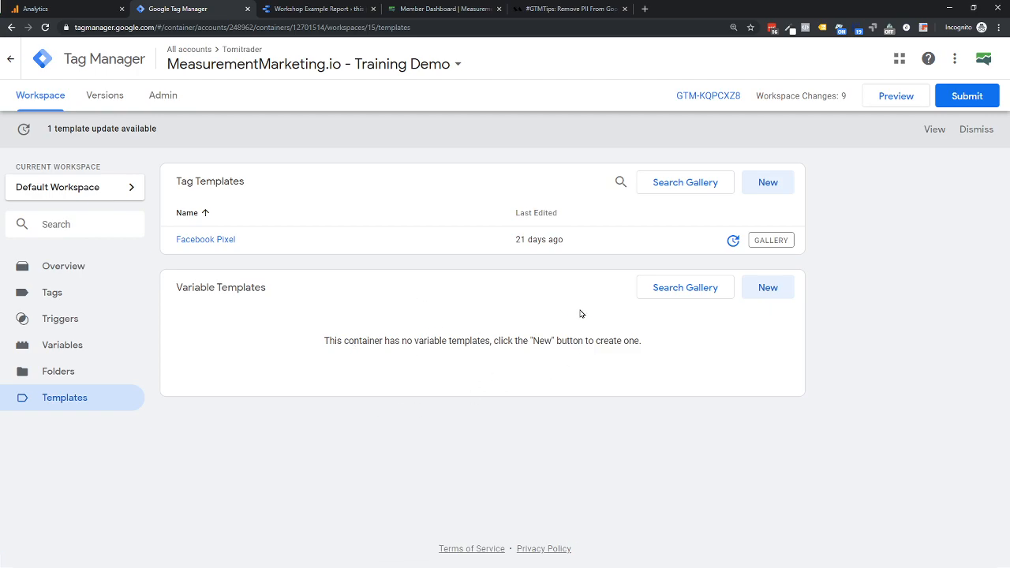
left_click(678, 291)
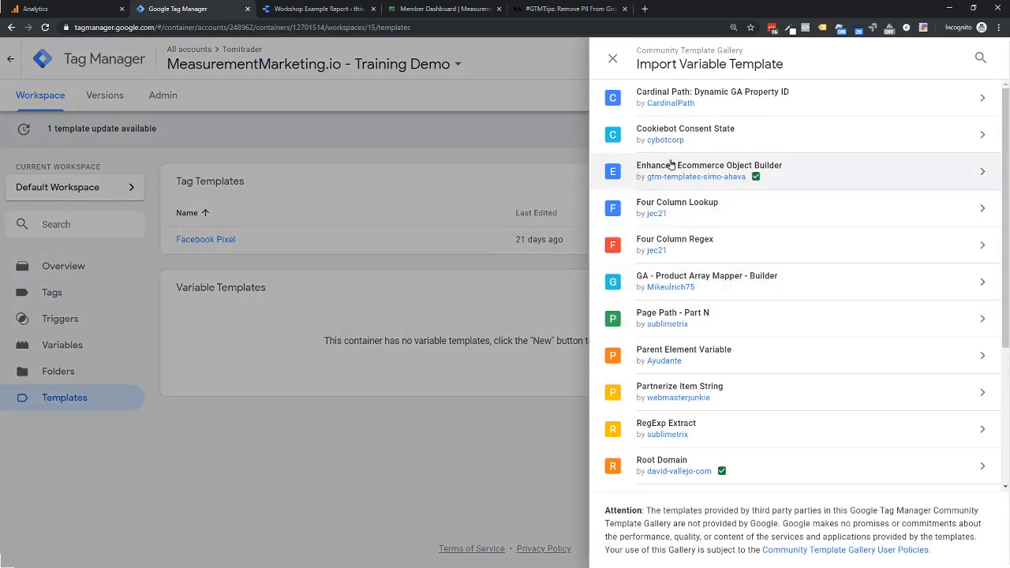
scroll(673, 371, "down", 3)
scroll(673, 416, "down", 2)
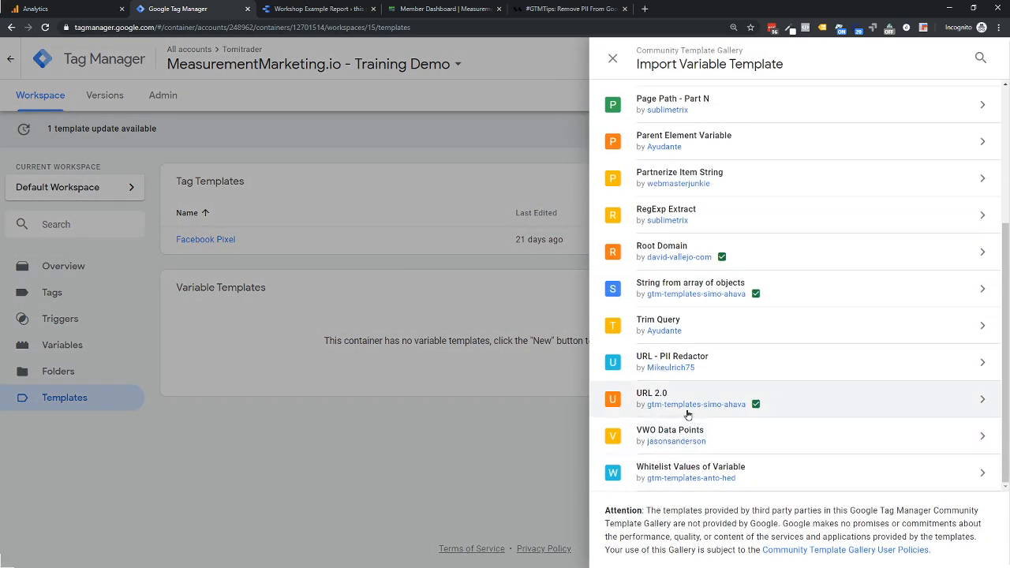
left_click(500, 442)
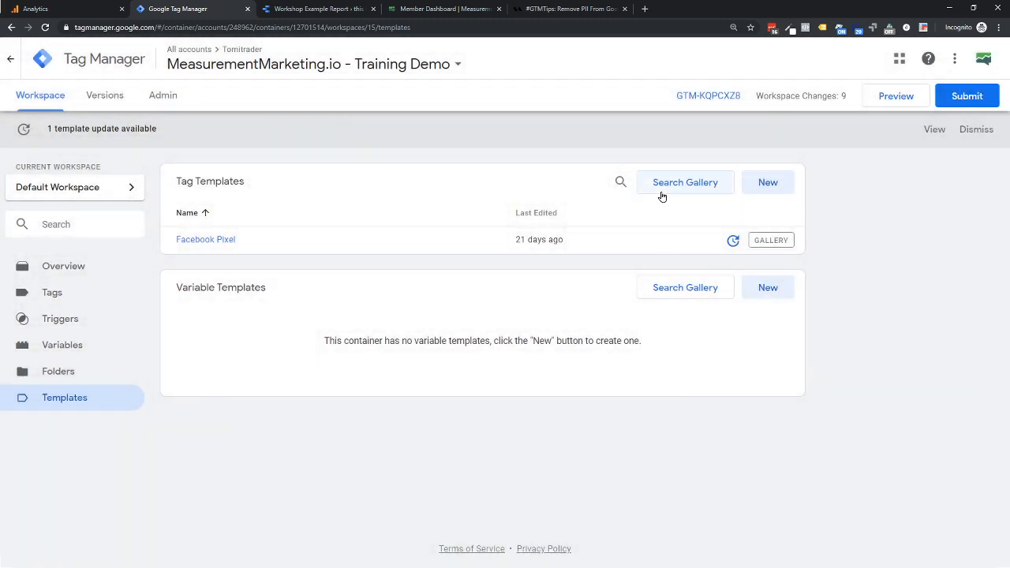
- Compare the Facebook Pixel template's current workspace version with its newest version, and accept the update
left_click(733, 244)
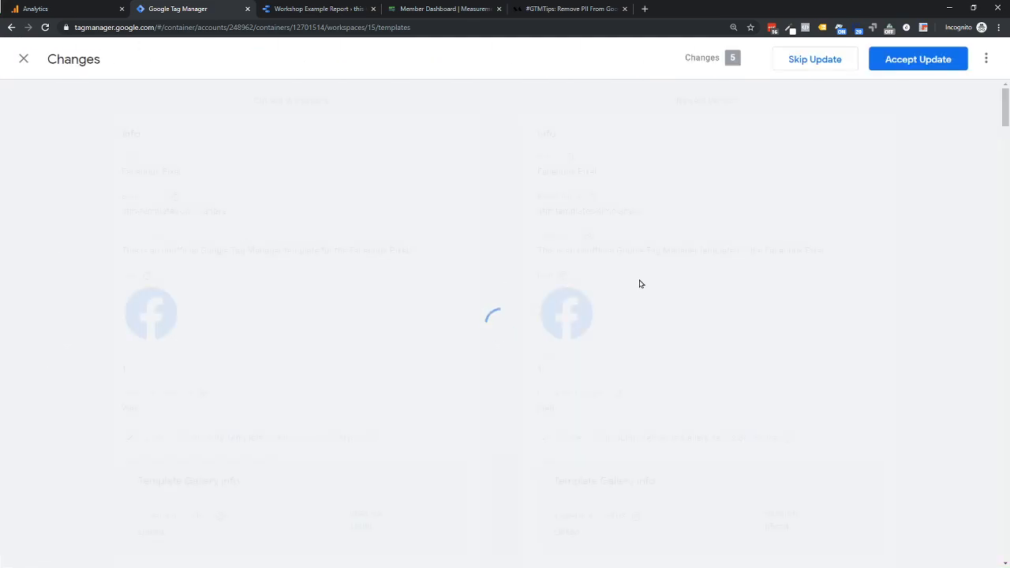
scroll(266, 251, "down", 2)
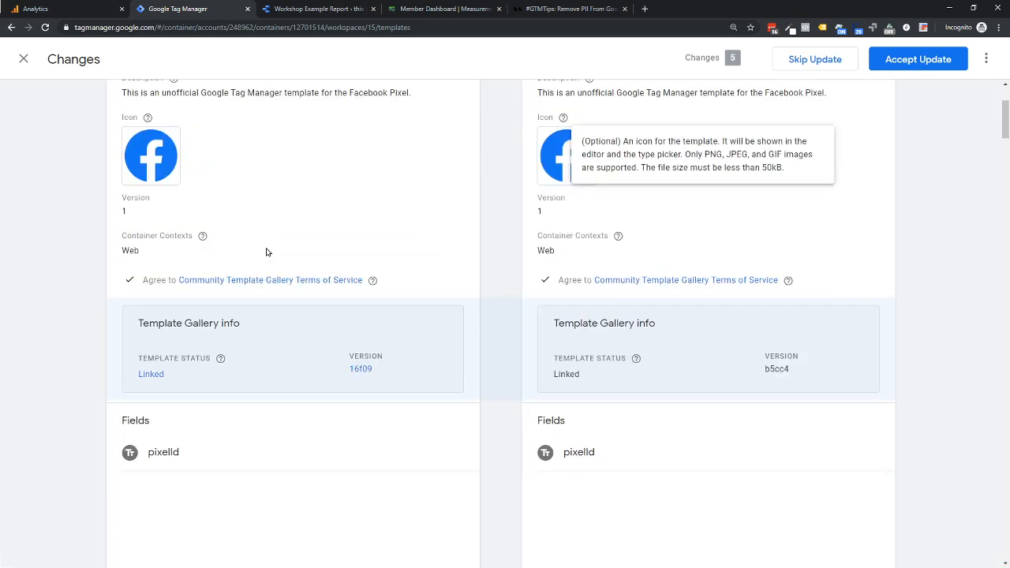
scroll(228, 308, "down", 1)
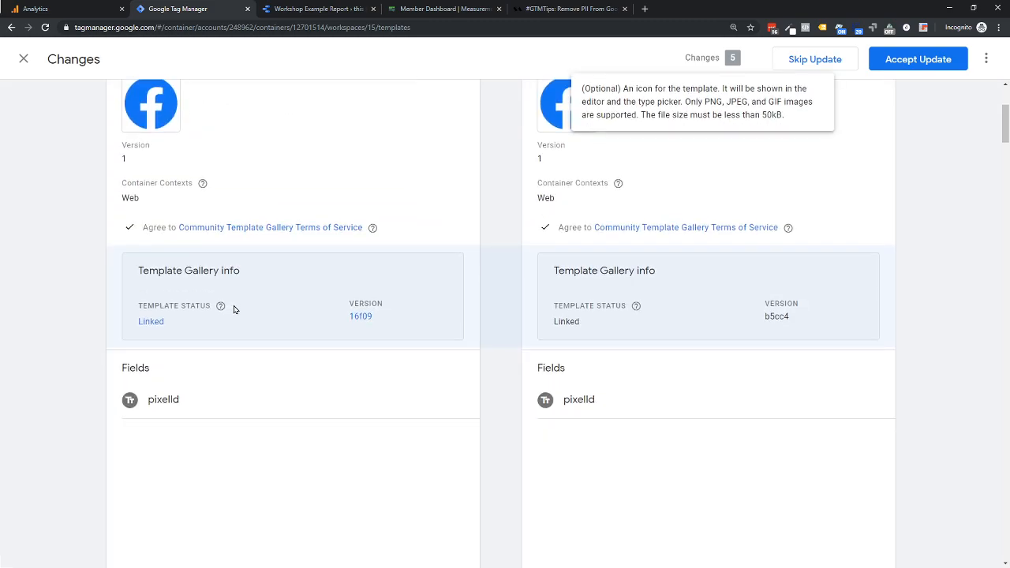
scroll(261, 304, "up", 3)
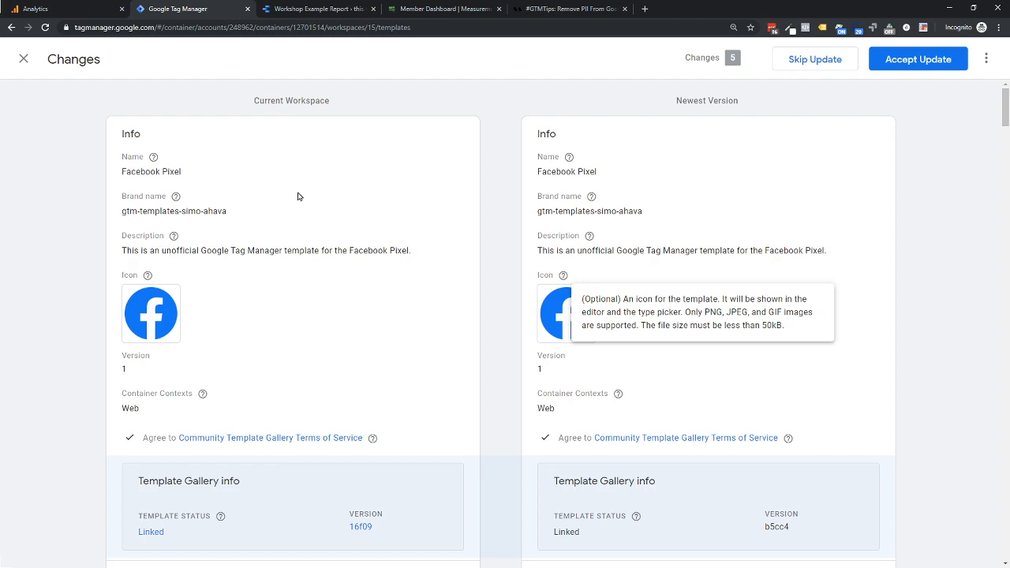
scroll(240, 400, "down", 3)
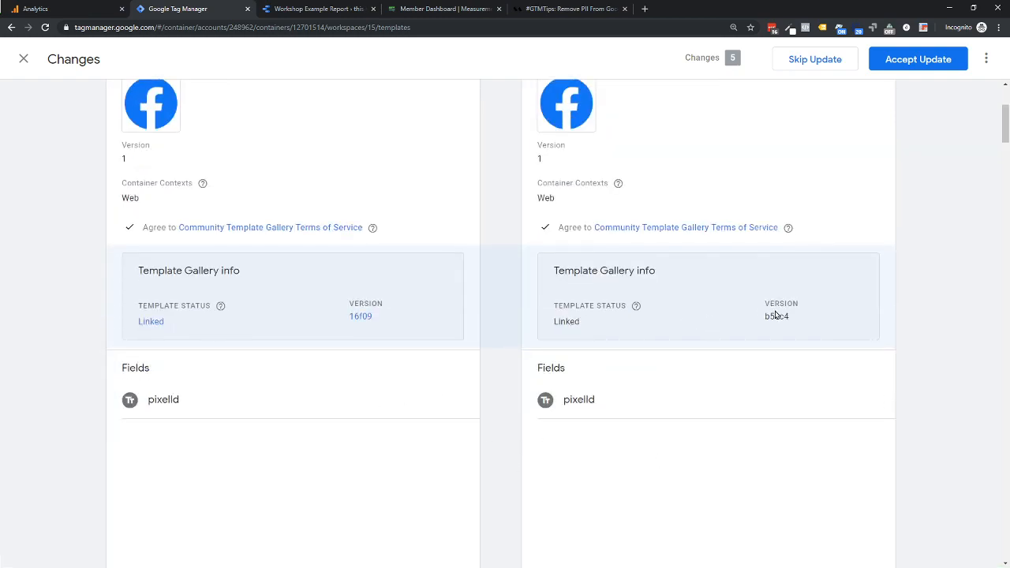
scroll(683, 356, "down", 2)
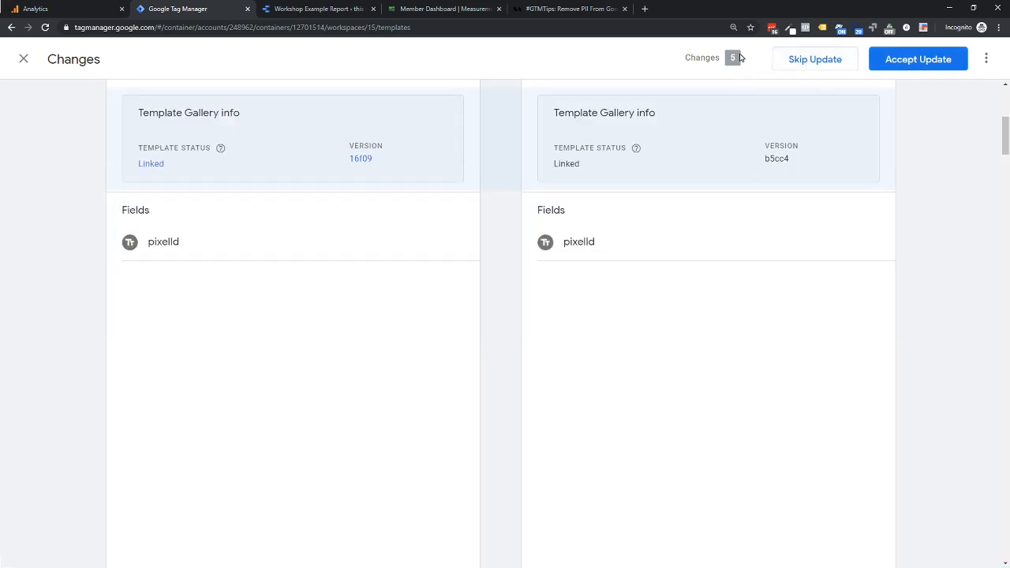
scroll(727, 216, "down", 3)
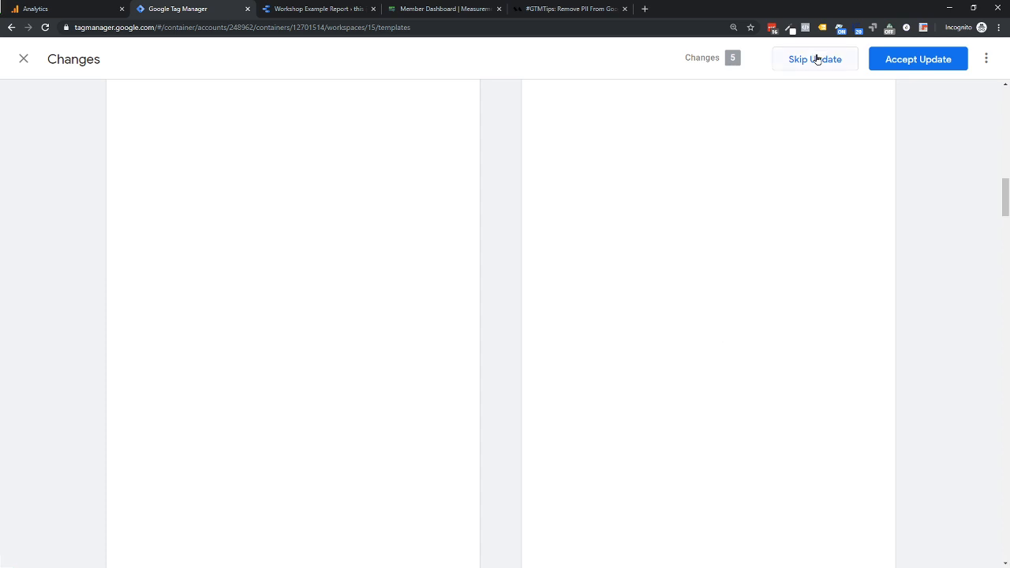
left_click(894, 61)
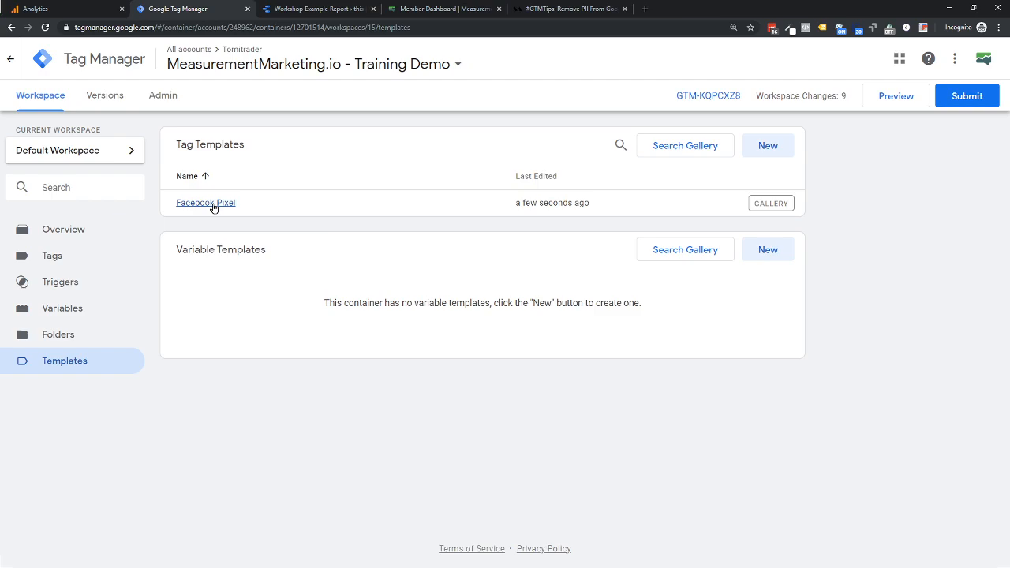
- Browse the Community Template Gallery's tag templates down to the end of the list, and close the gallery
left_click(668, 147)
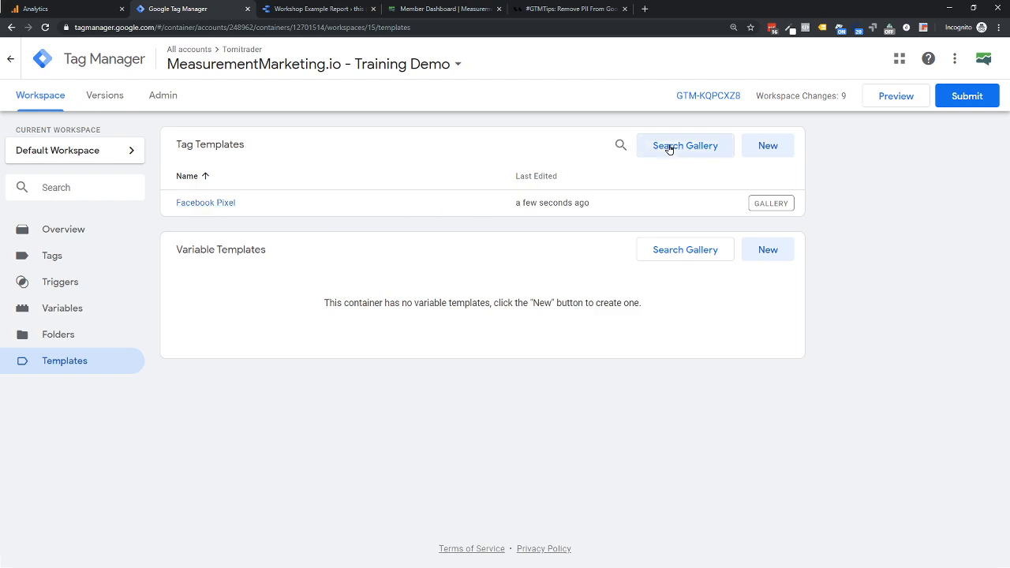
scroll(727, 247, "down", 4)
scroll(727, 247, "down", 7)
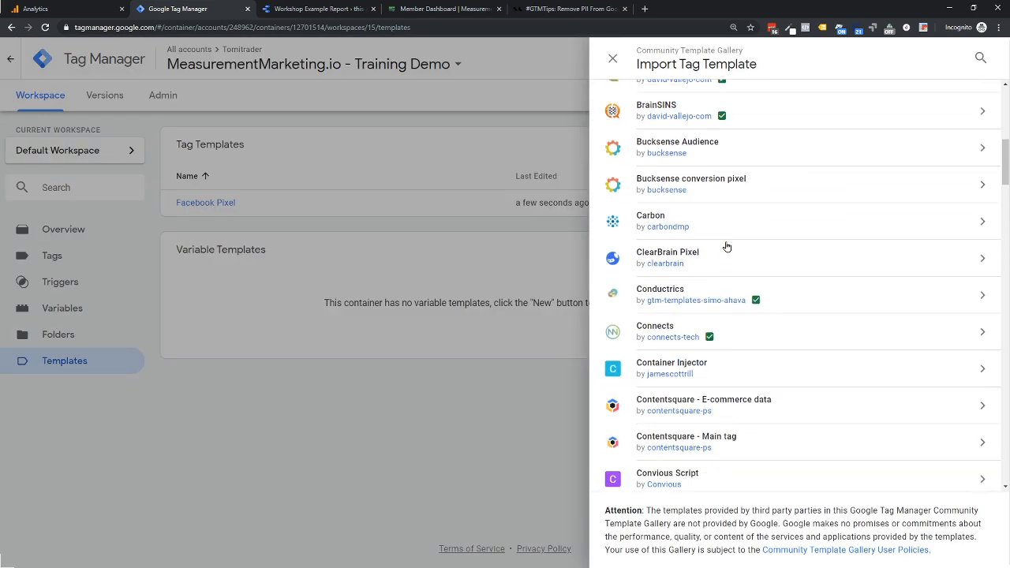
scroll(727, 247, "down", 7)
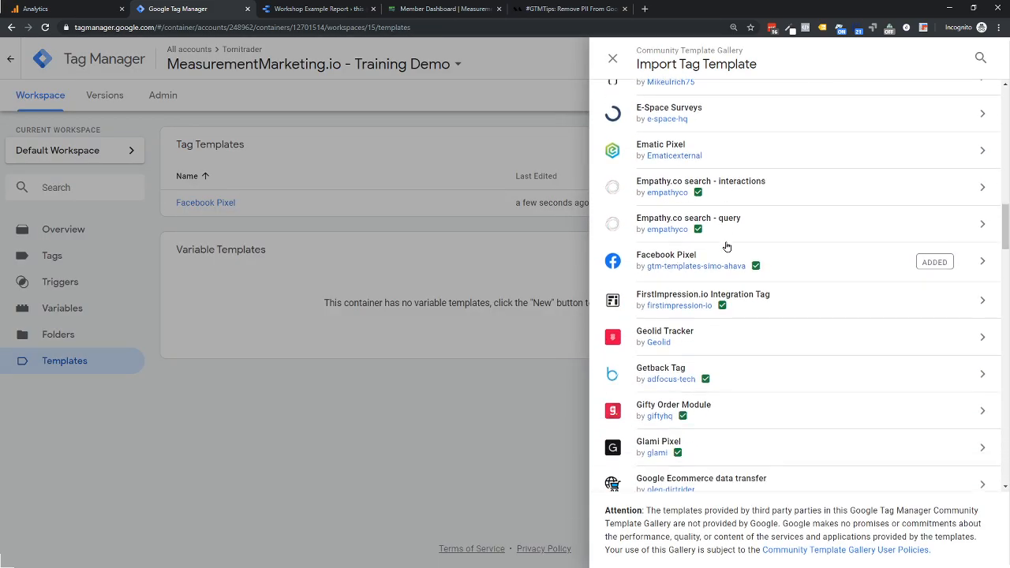
scroll(727, 247, "down", 7)
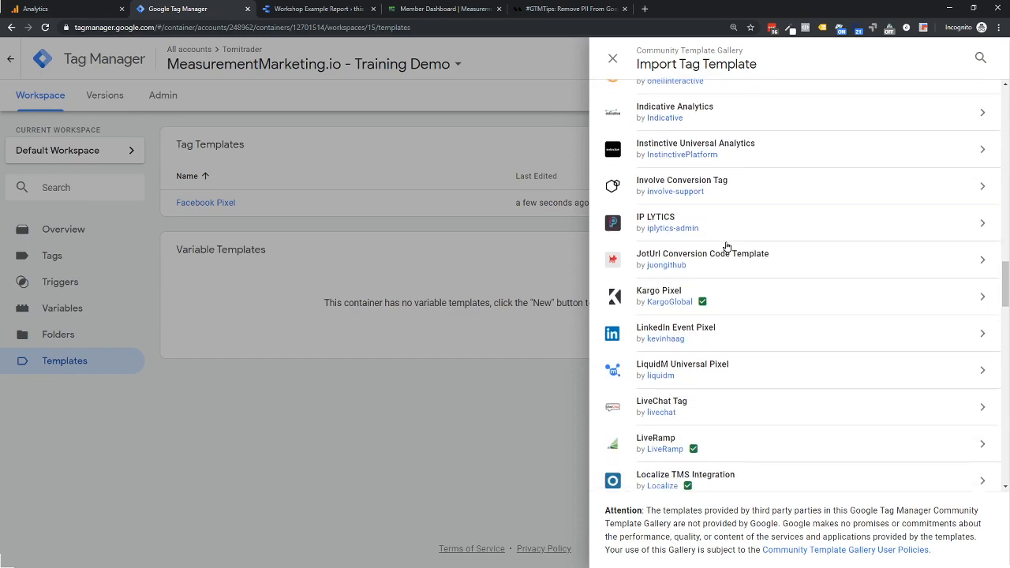
scroll(727, 247, "down", 6)
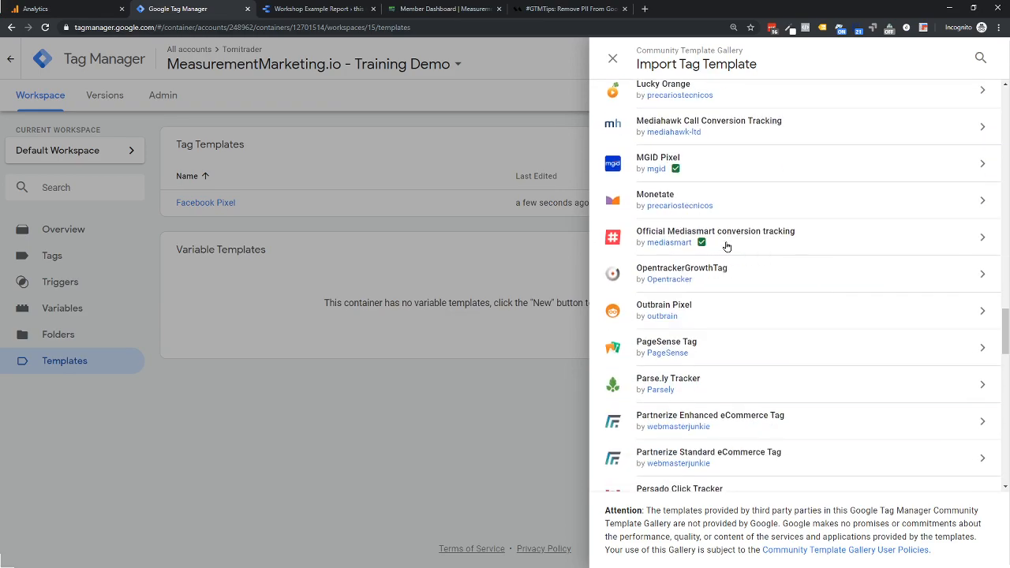
scroll(734, 277, "down", 7)
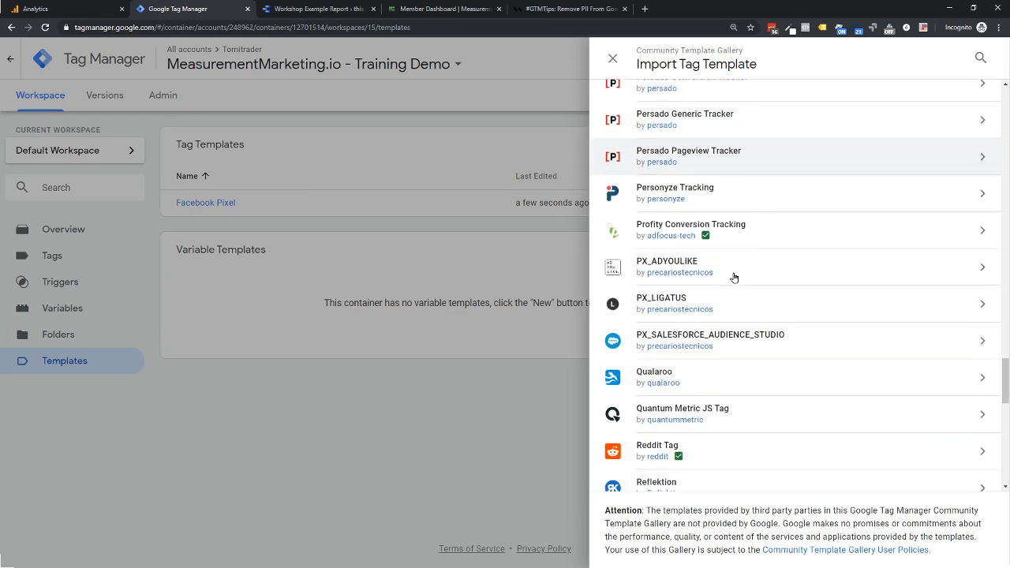
scroll(734, 277, "down", 5)
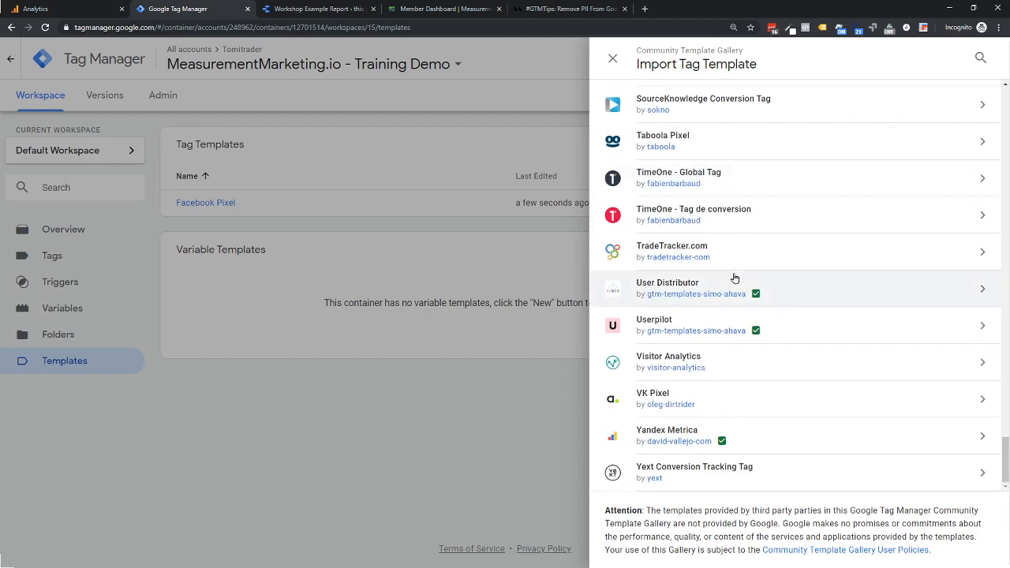
left_click(489, 451)
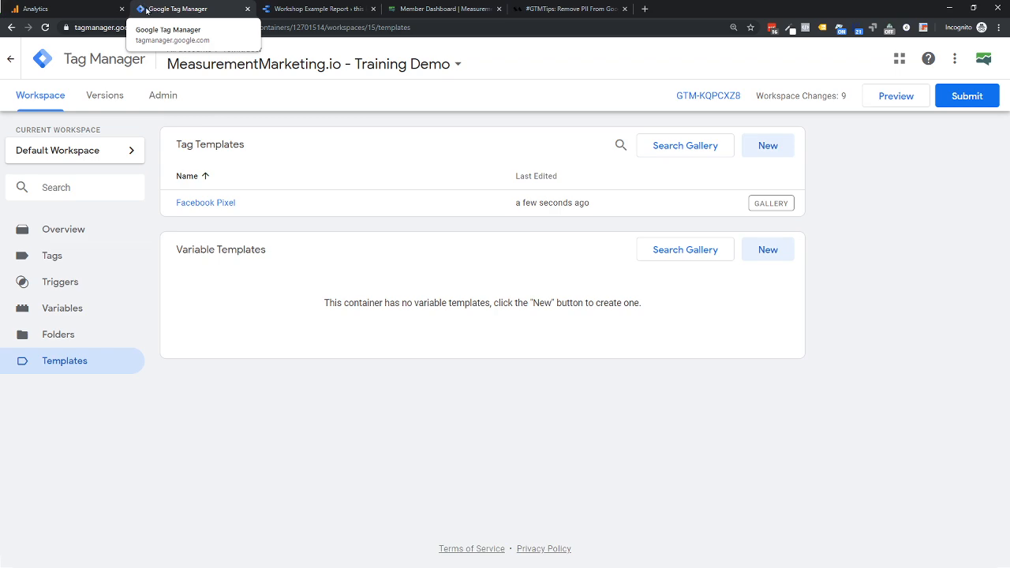
- Switch to the Workshop Example Report in Data Studio and shrink the center hole of the XYZ Funnel pie chart
left_click(300, 9)
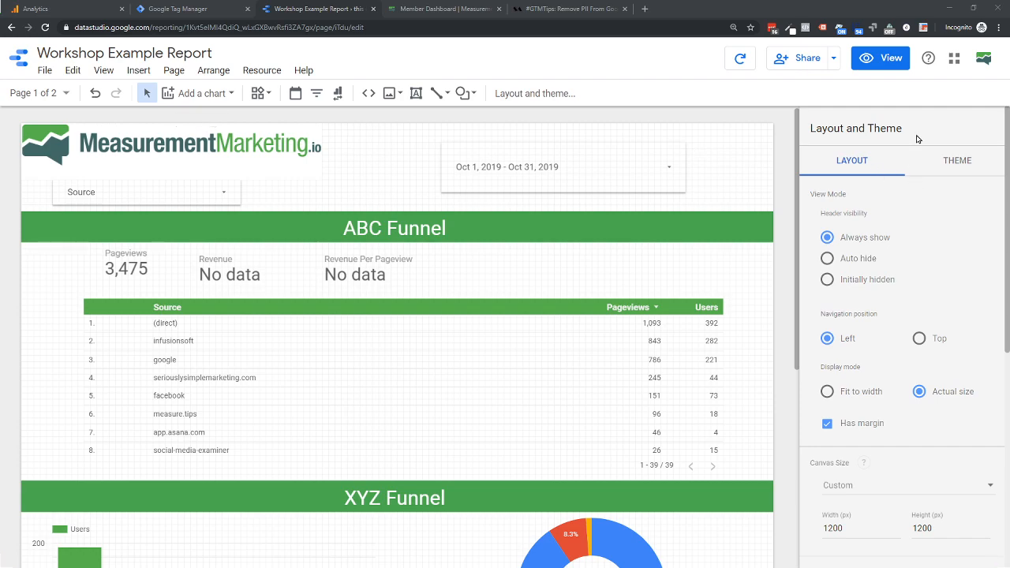
scroll(626, 359, "down", 3)
left_click(626, 360)
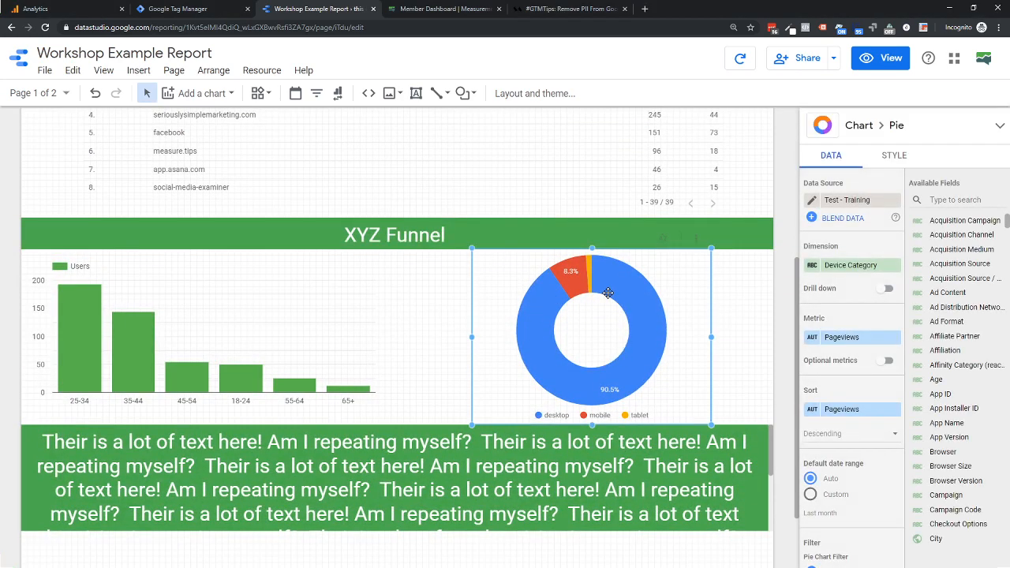
left_click(897, 158)
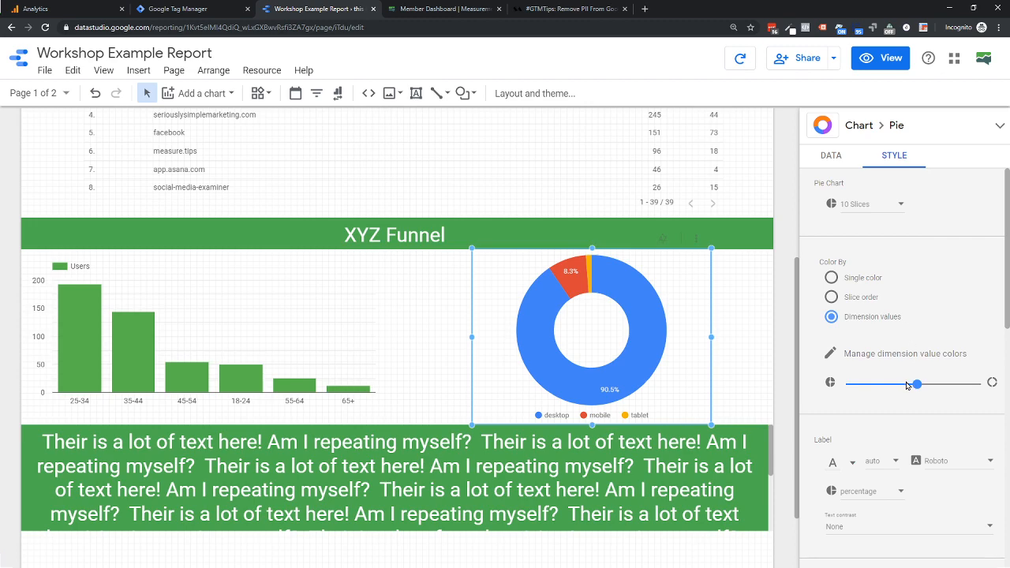
left_click_drag(918, 388, 873, 393)
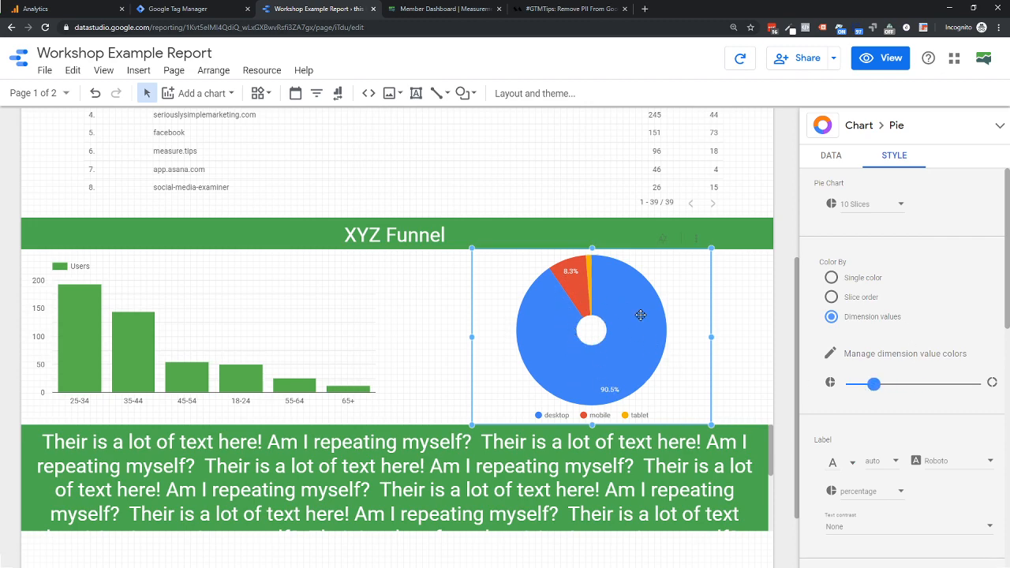
- Set the pie chart's slice labels to show the label instead of the percentage
scroll(854, 298, "down", 5)
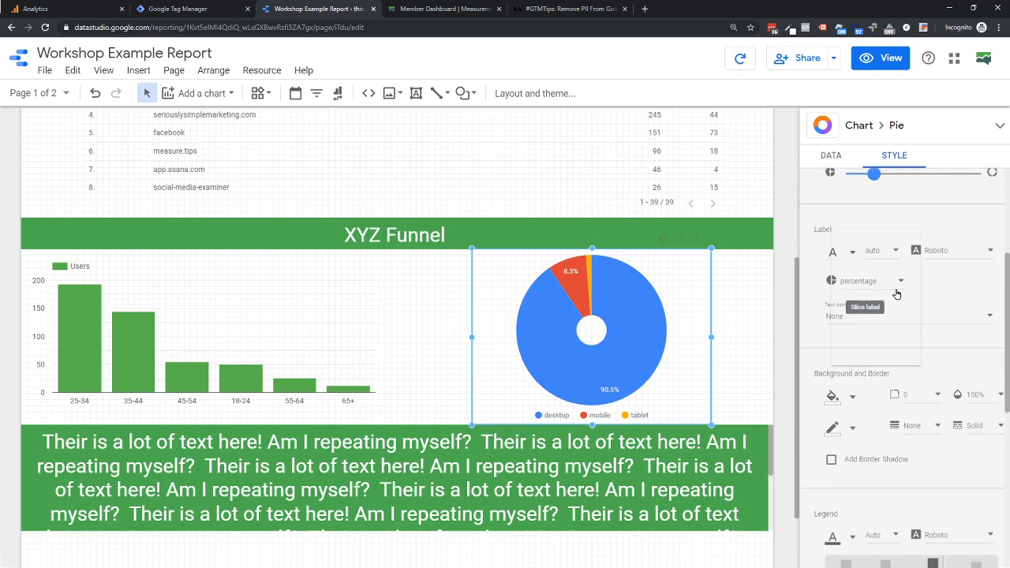
left_click(860, 283)
left_click(852, 313)
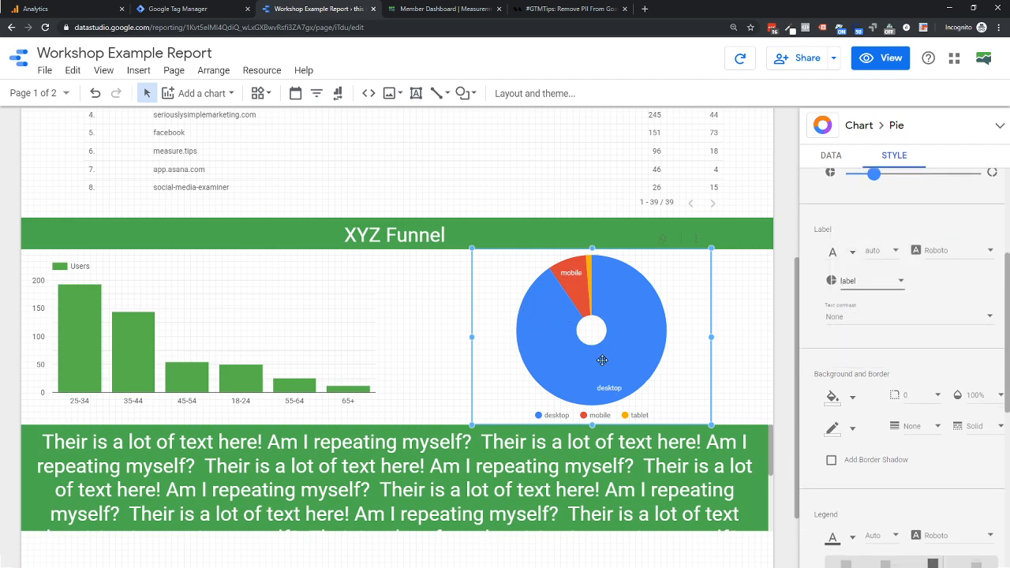
- Try High and Medium text contrast on the pie chart's labels, and set the contrast to Low
left_click(851, 324)
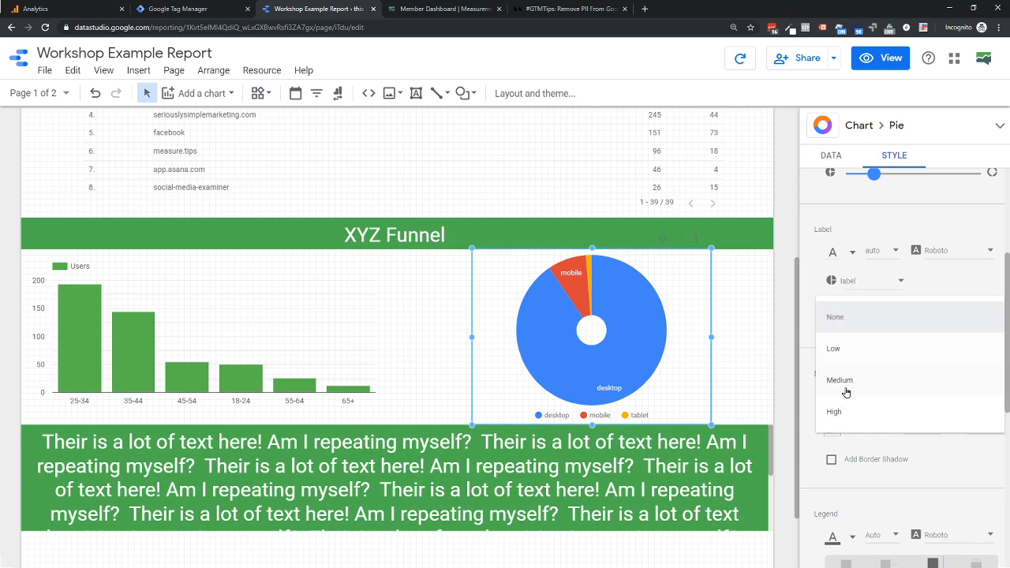
left_click(834, 412)
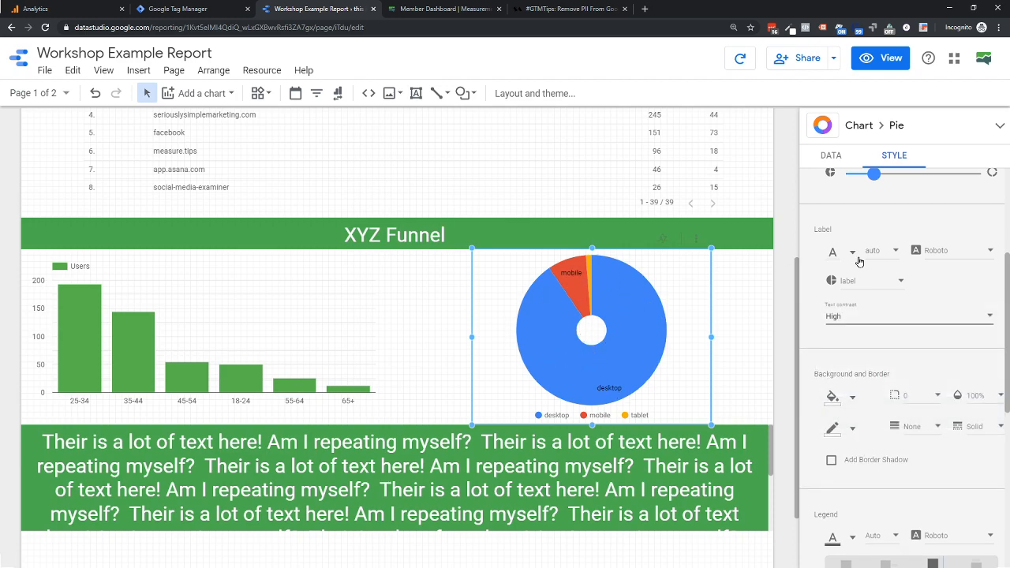
left_click(862, 320)
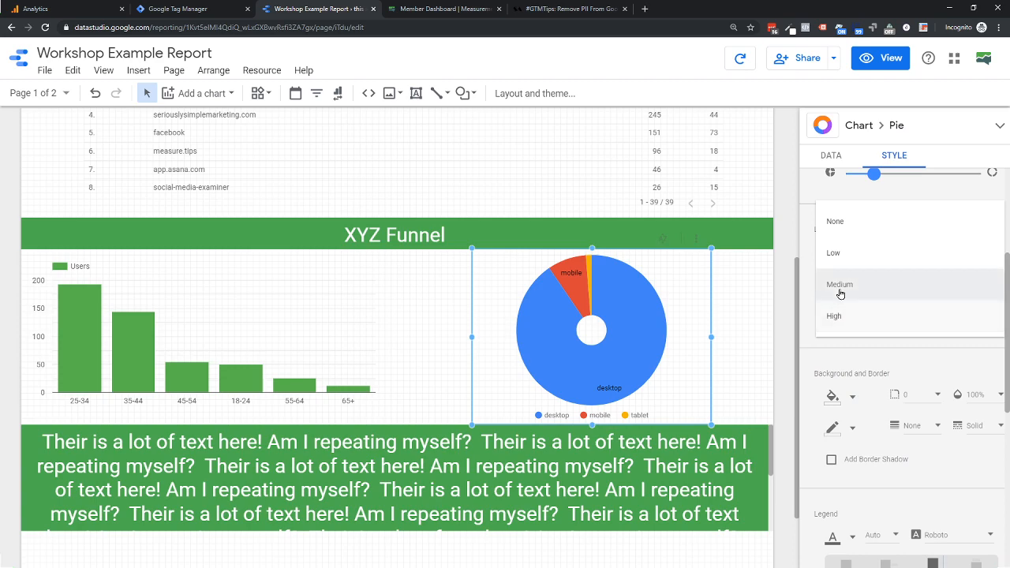
left_click(840, 294)
left_click(864, 322)
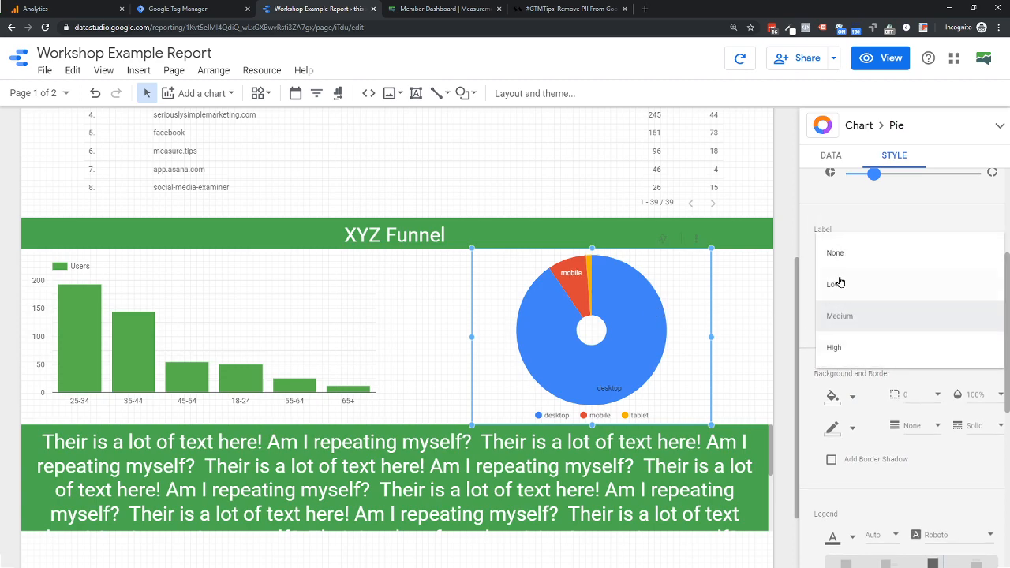
left_click(840, 282)
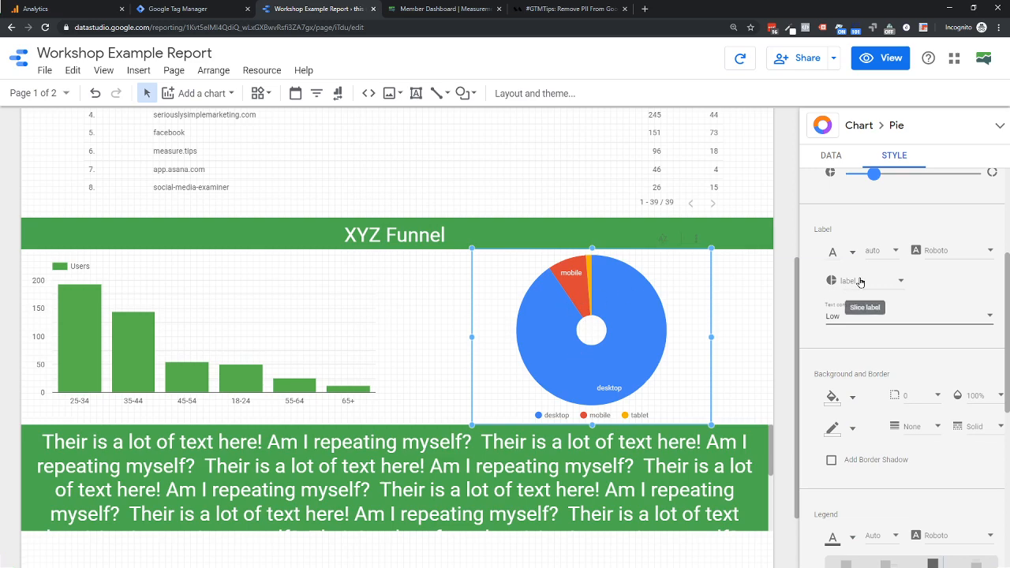
- Set the pie chart's label font to the theme's light gray, and color its slices by single color
scroll(860, 283, "up", 1)
left_click(837, 357)
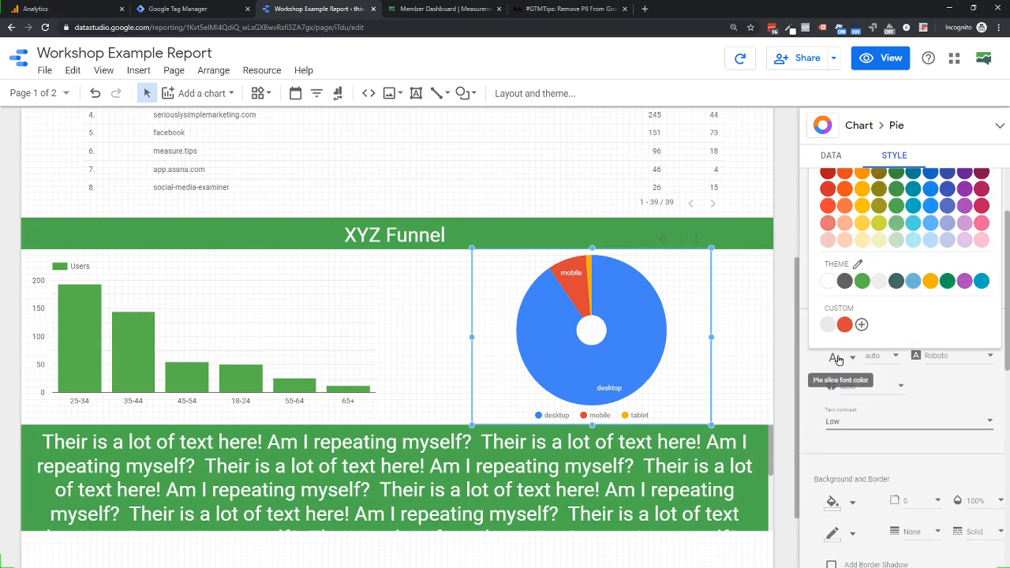
left_click(874, 289)
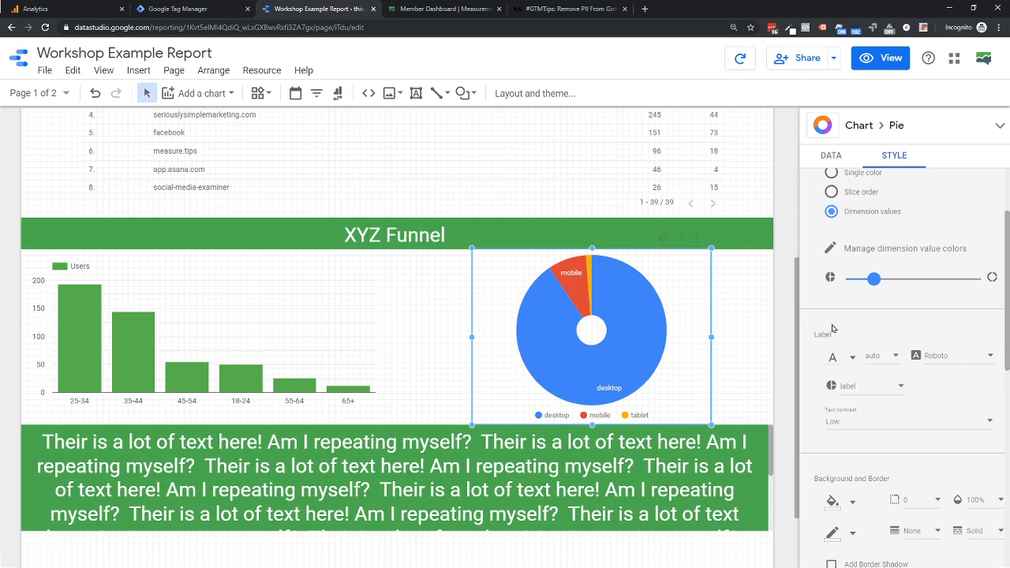
scroll(844, 276, "up", 1)
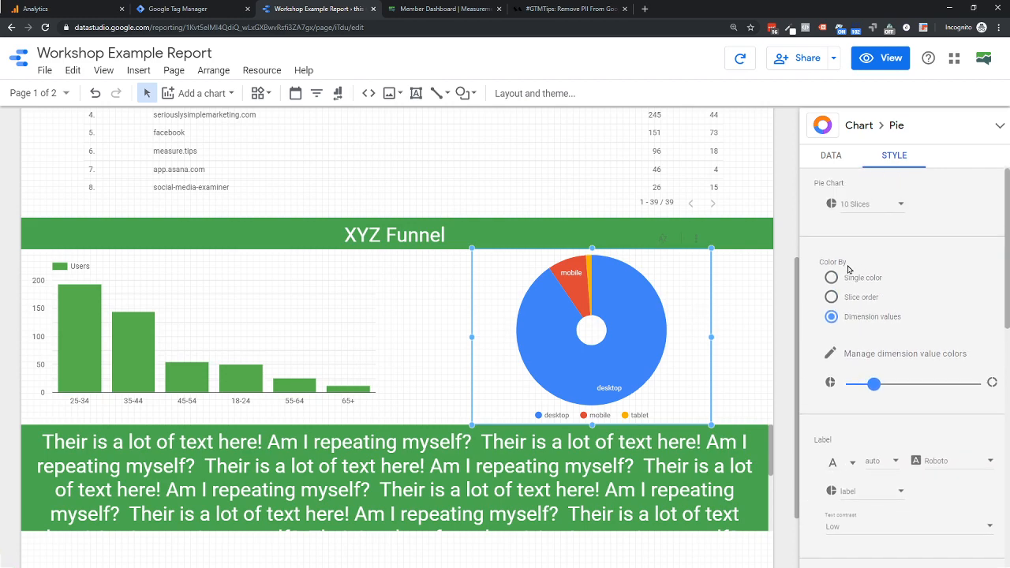
left_click(831, 278)
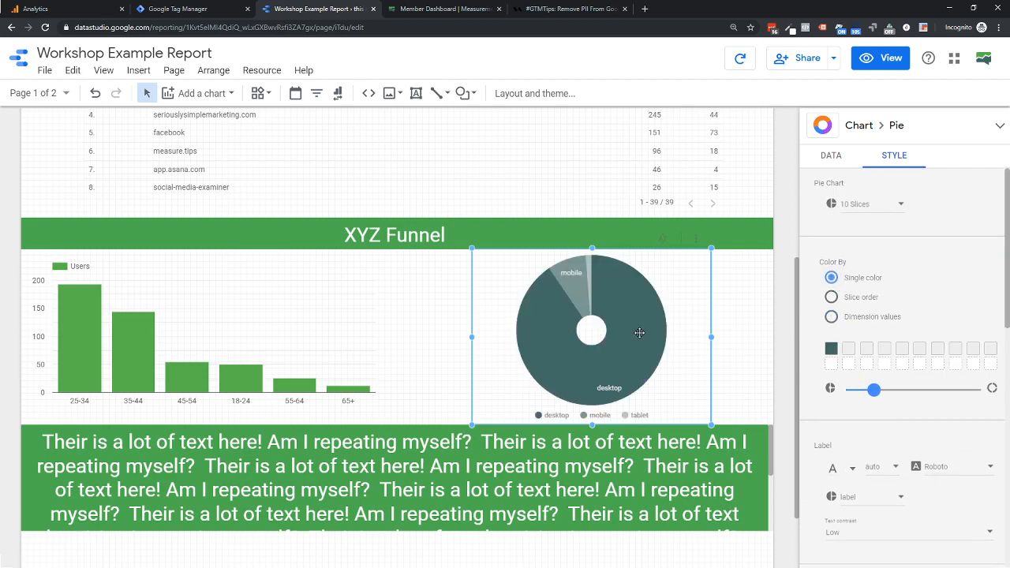
- Try Medium text contrast on the pie chart's labels, set the contrast to High, and set the slice labels to percentage
scroll(724, 309, "down", 1)
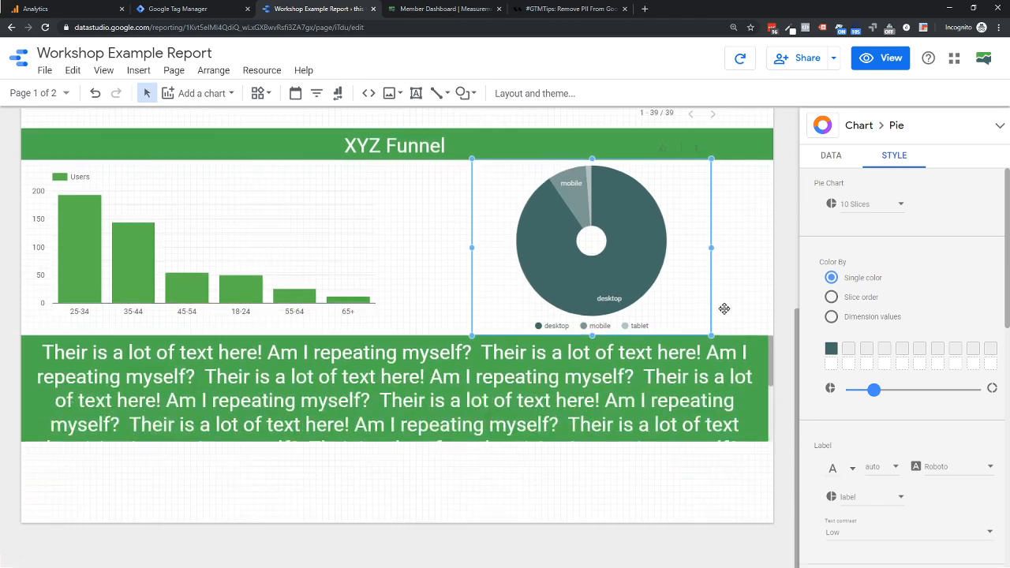
scroll(863, 365, "down", 1)
left_click(851, 370)
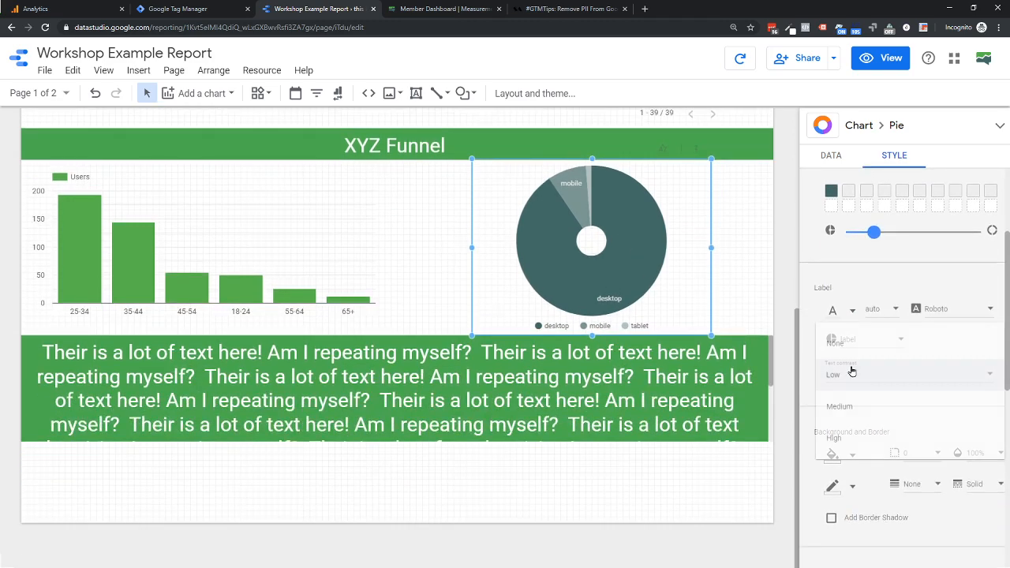
left_click(846, 410)
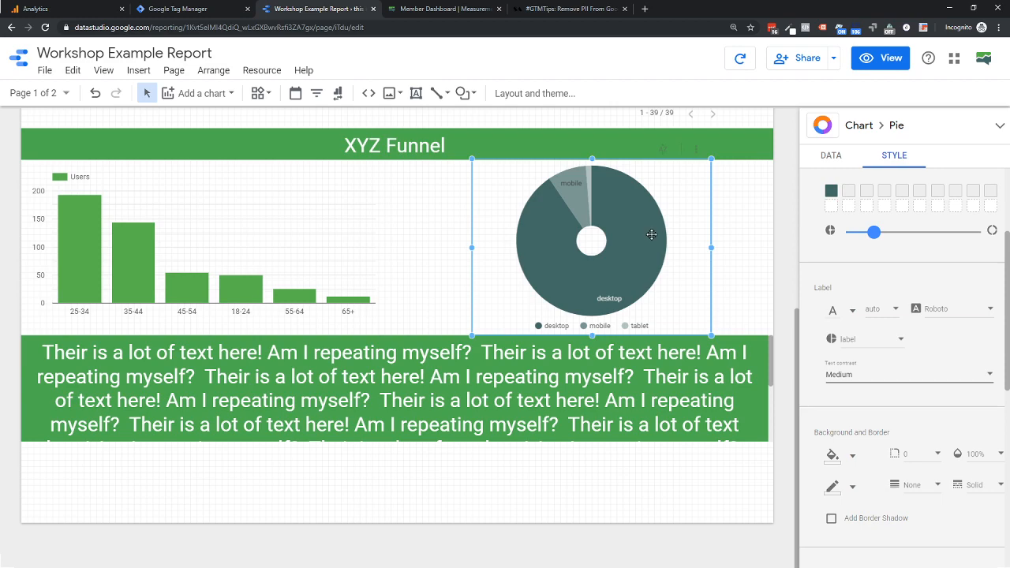
left_click(848, 375)
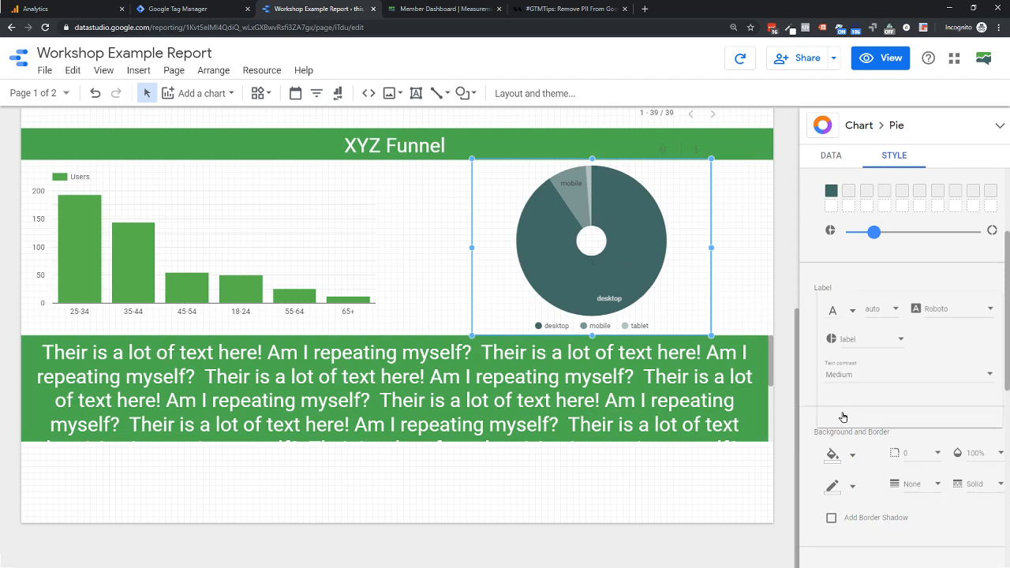
left_click(838, 410)
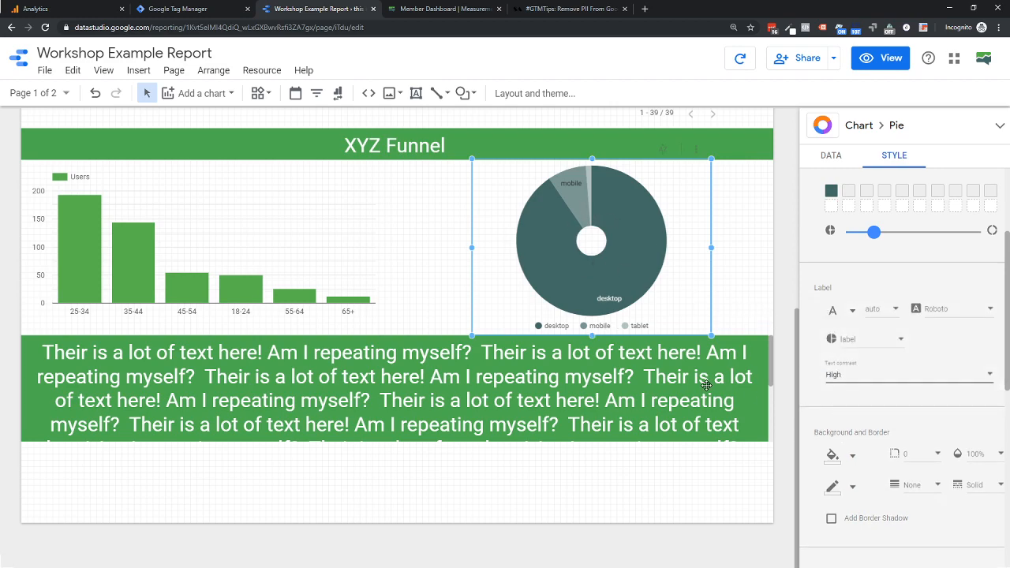
left_click(866, 341)
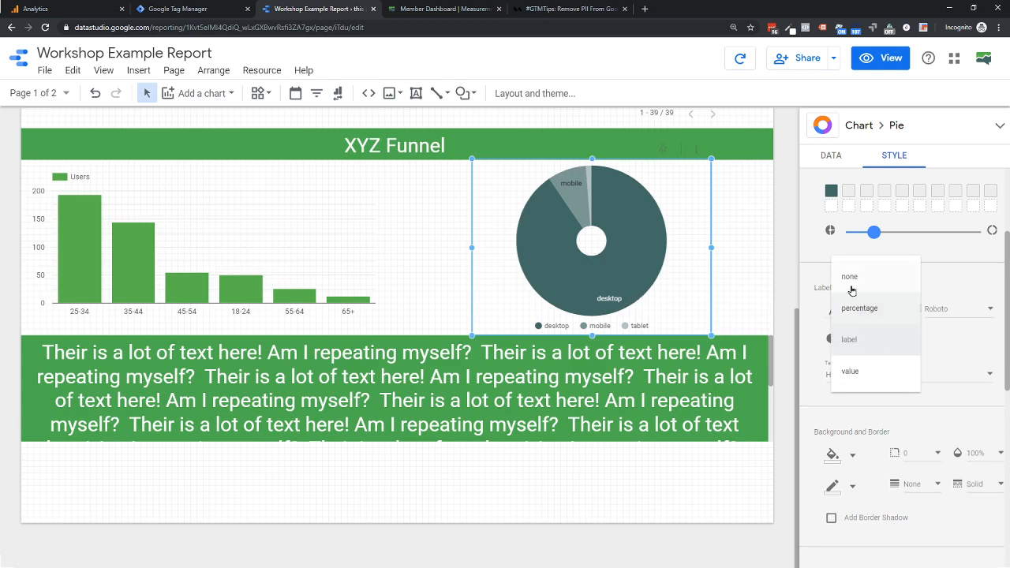
left_click(859, 307)
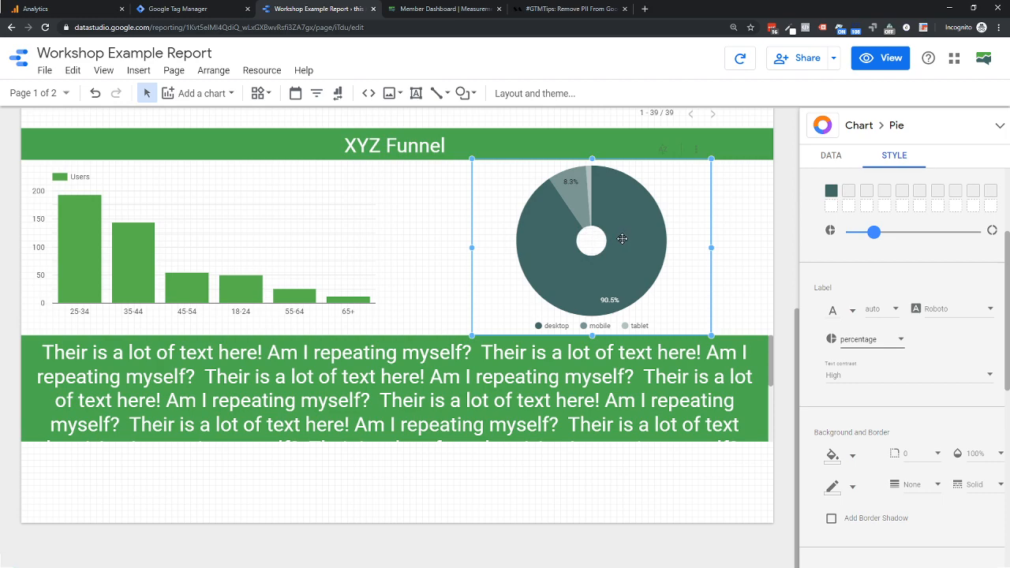
- Add a conditional formatting rule to the ABC Funnel table with the condition Pageviews greater than 500
scroll(645, 244, "up", 2)
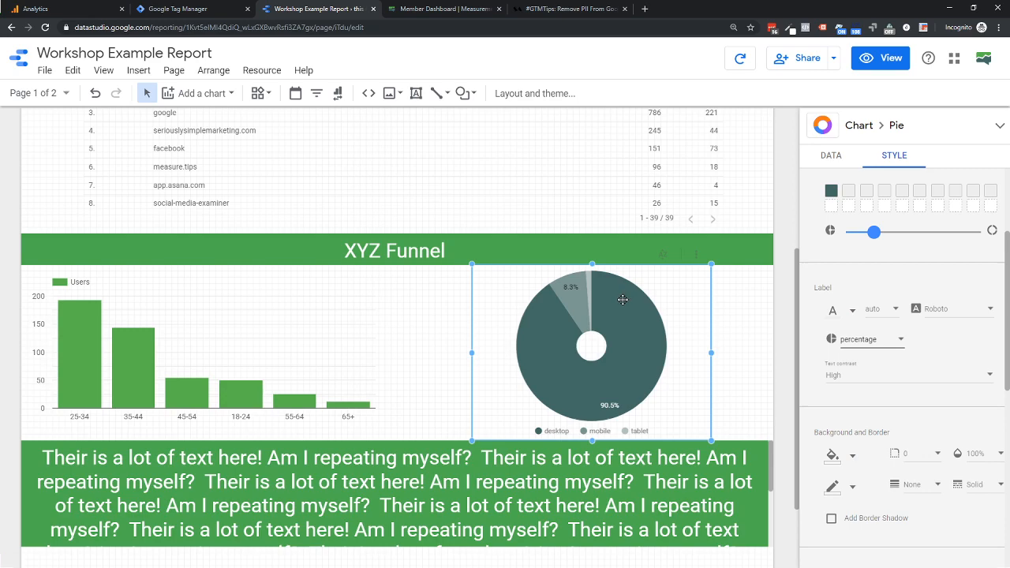
scroll(623, 300, "up", 3)
left_click(653, 277)
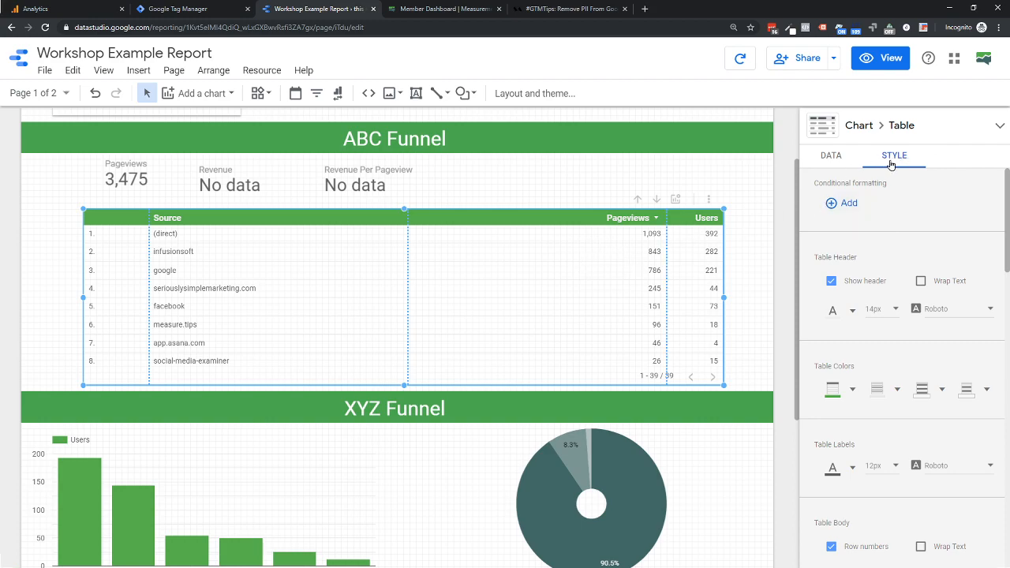
left_click(851, 205)
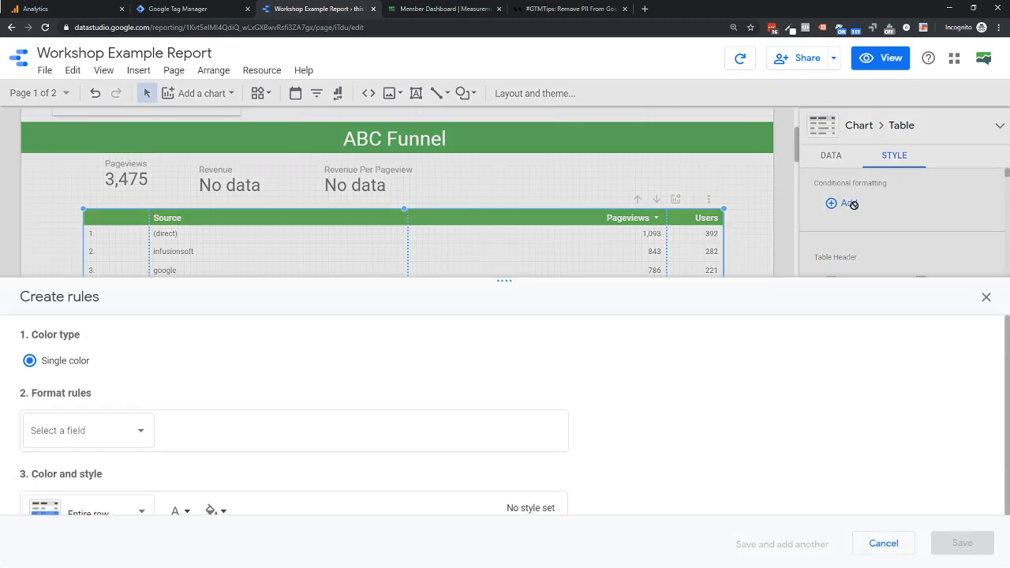
left_click(109, 427)
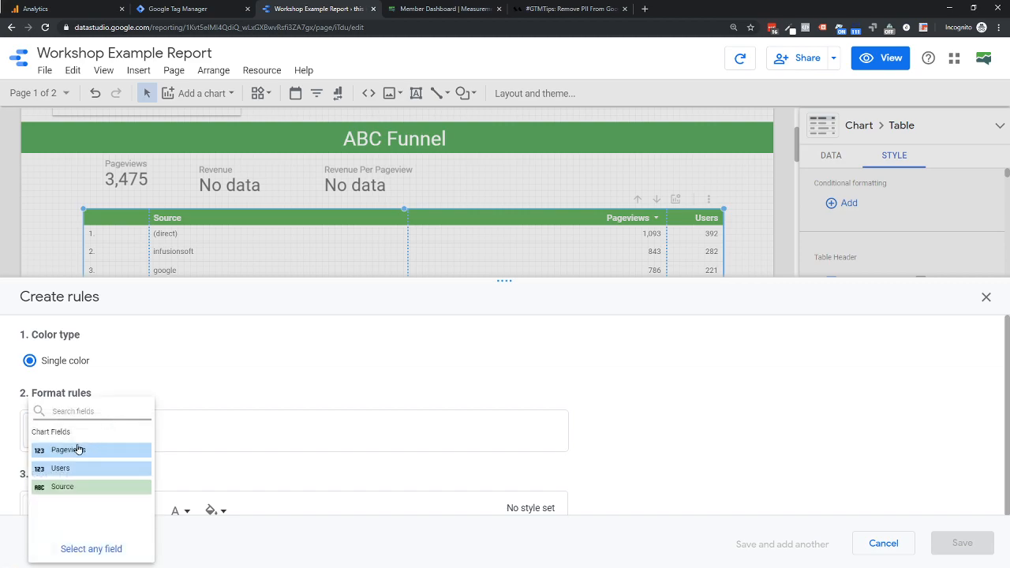
left_click(56, 450)
left_click(226, 430)
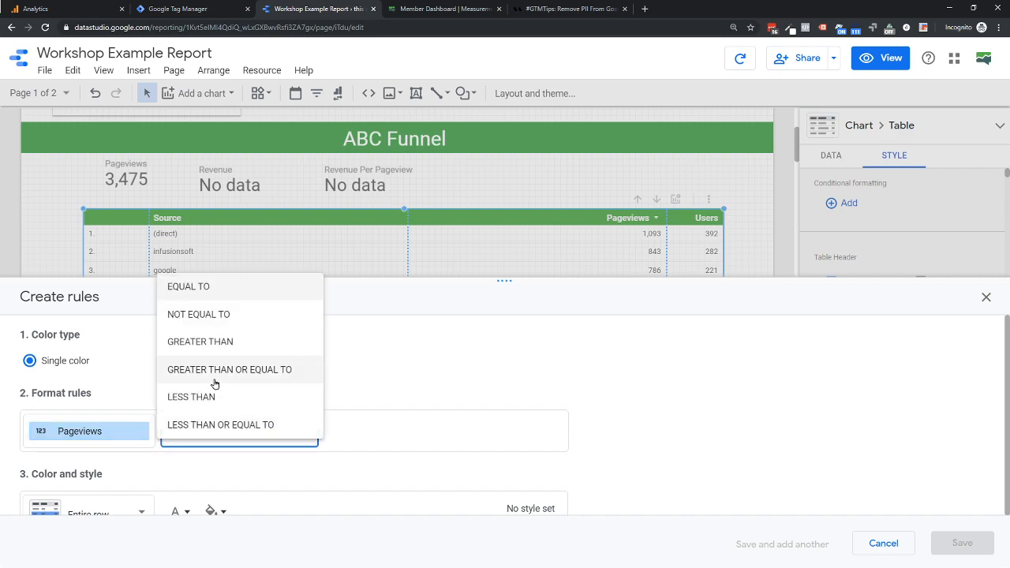
left_click(198, 341)
left_click(352, 428)
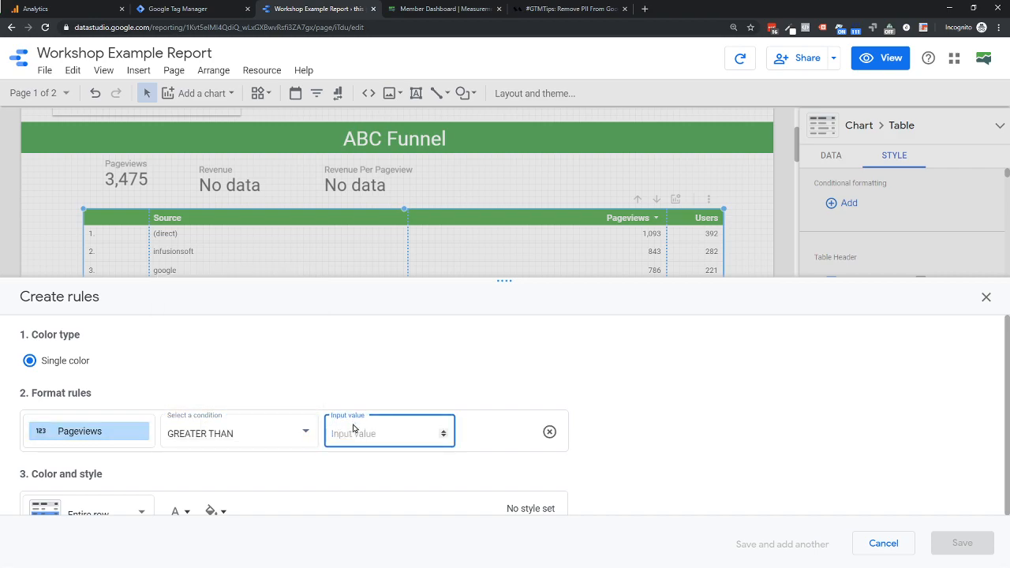
type("500")
- Apply the rule to the Pageviews column with an orange background and dark red font, and save it
scroll(157, 434, "down", 1)
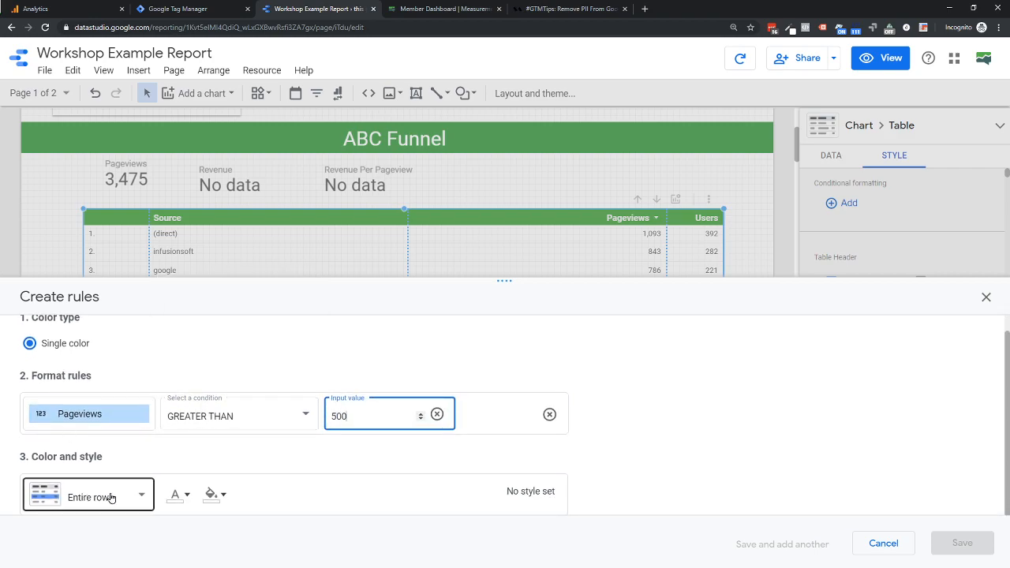
left_click(79, 494)
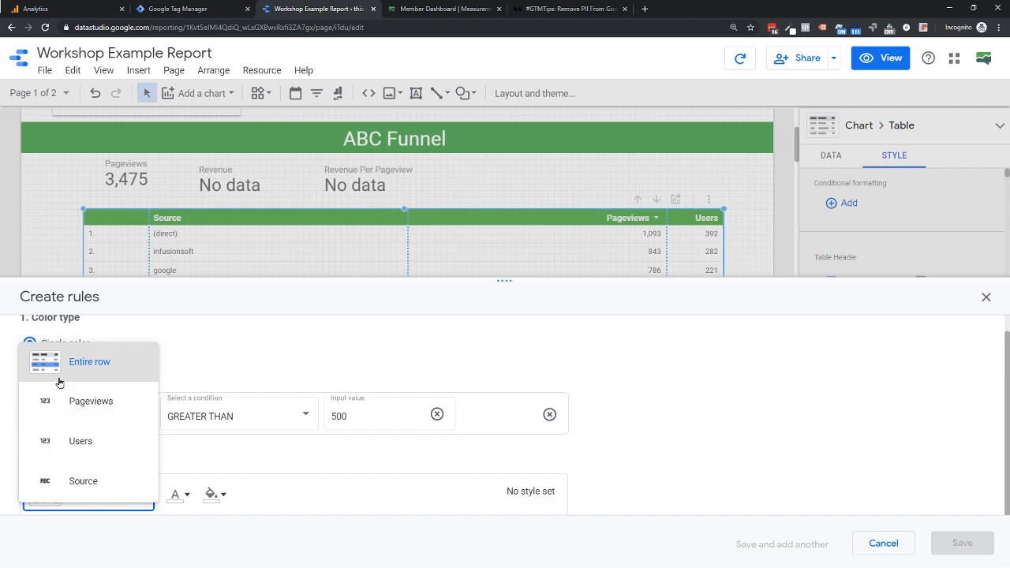
left_click(75, 403)
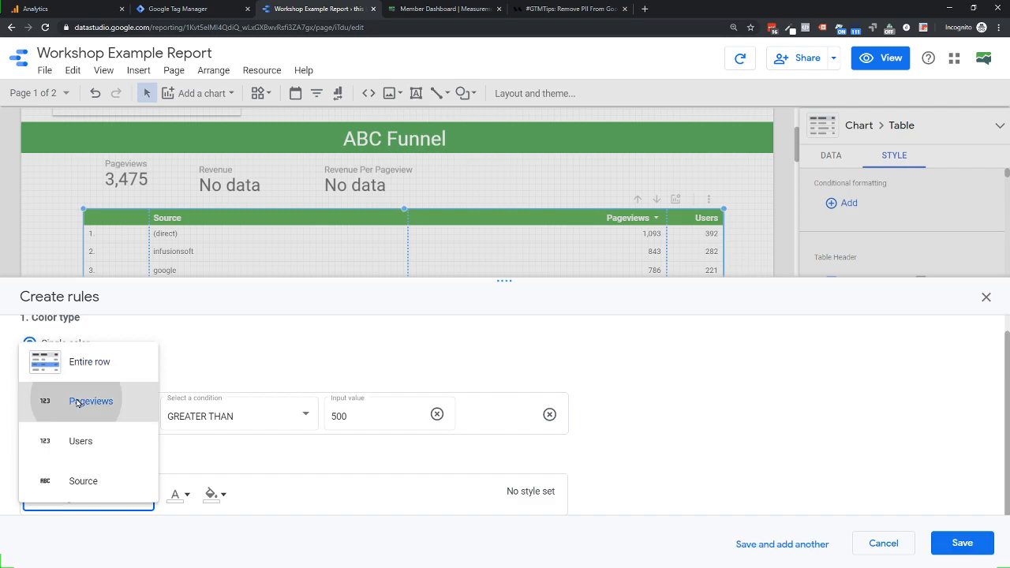
left_click(215, 498)
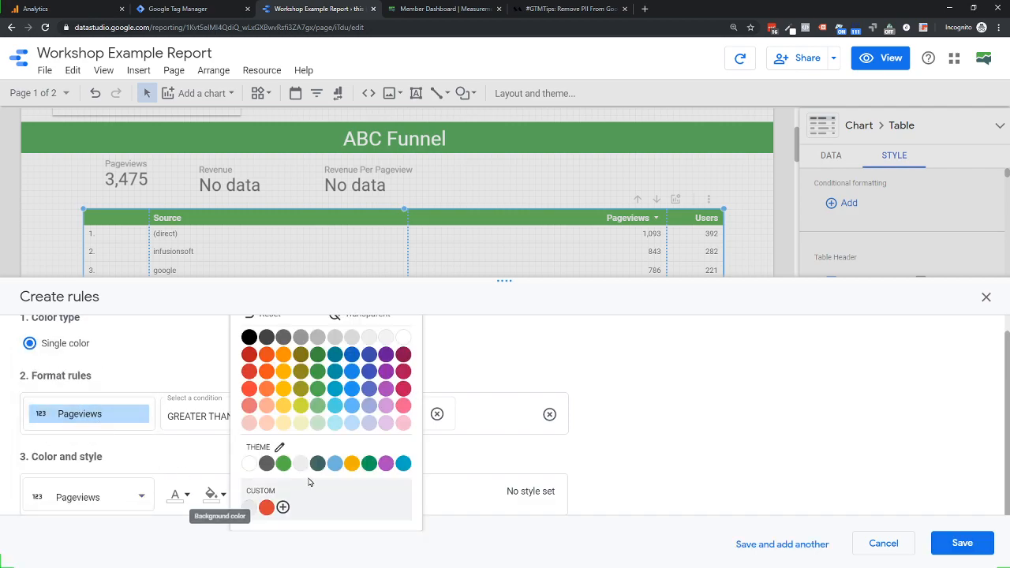
left_click(287, 376)
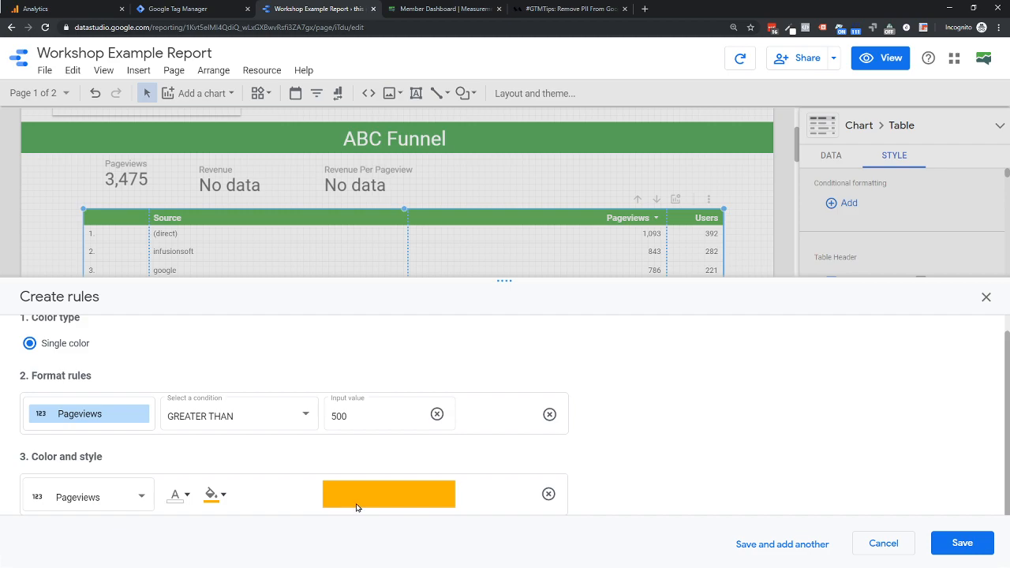
left_click(179, 495)
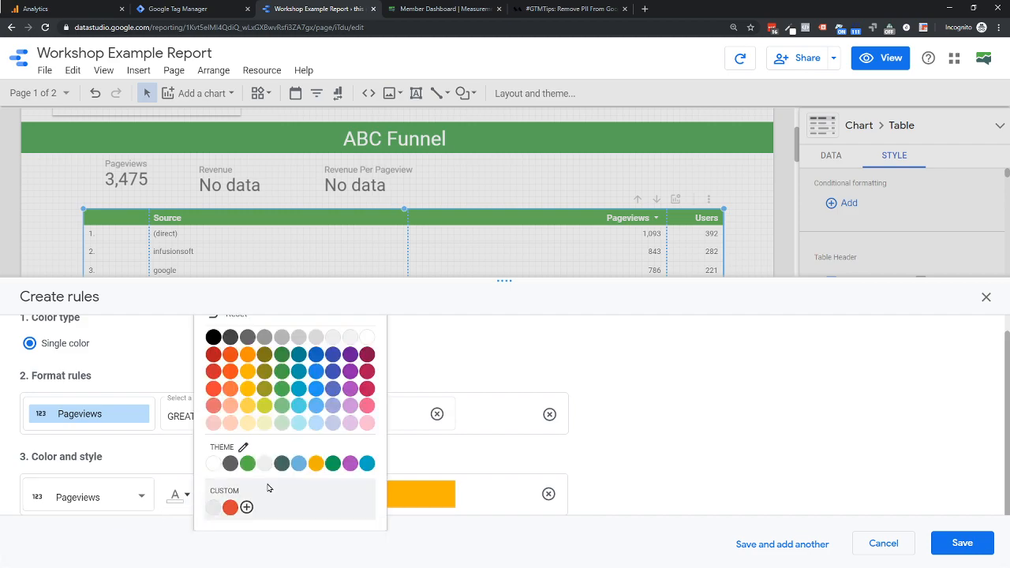
scroll(268, 489, "up", 1)
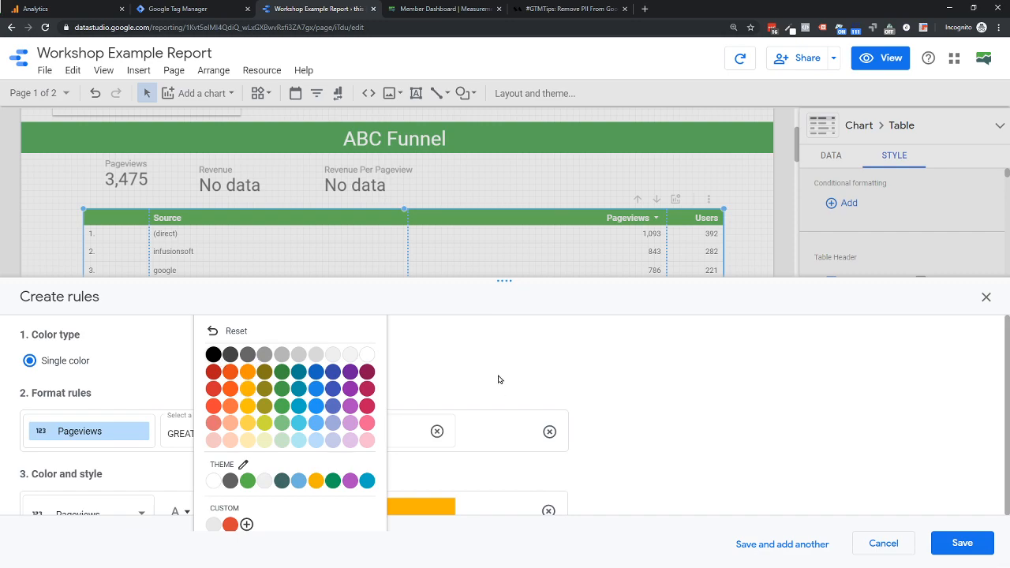
left_click(213, 376)
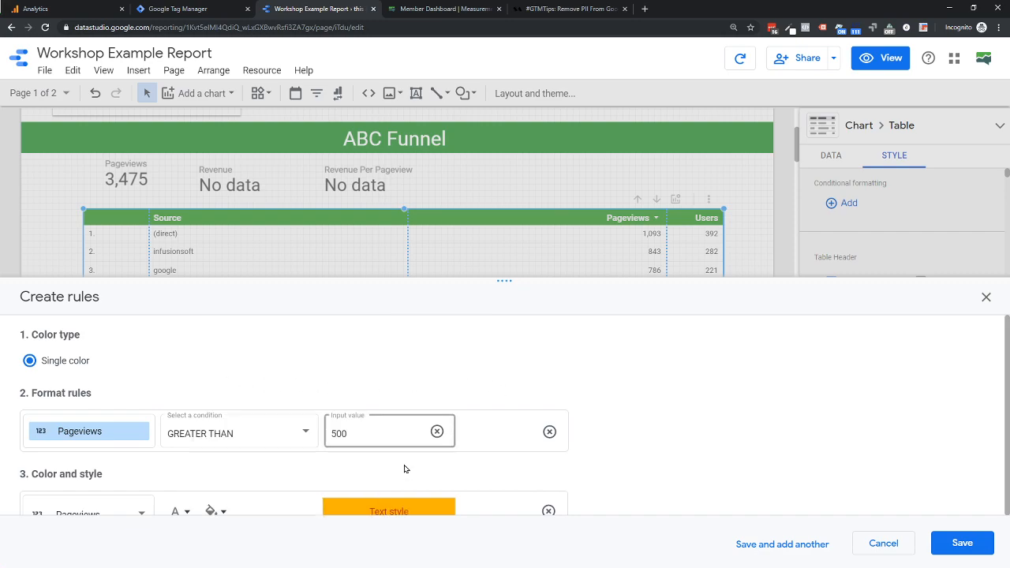
scroll(780, 460, "down", 1)
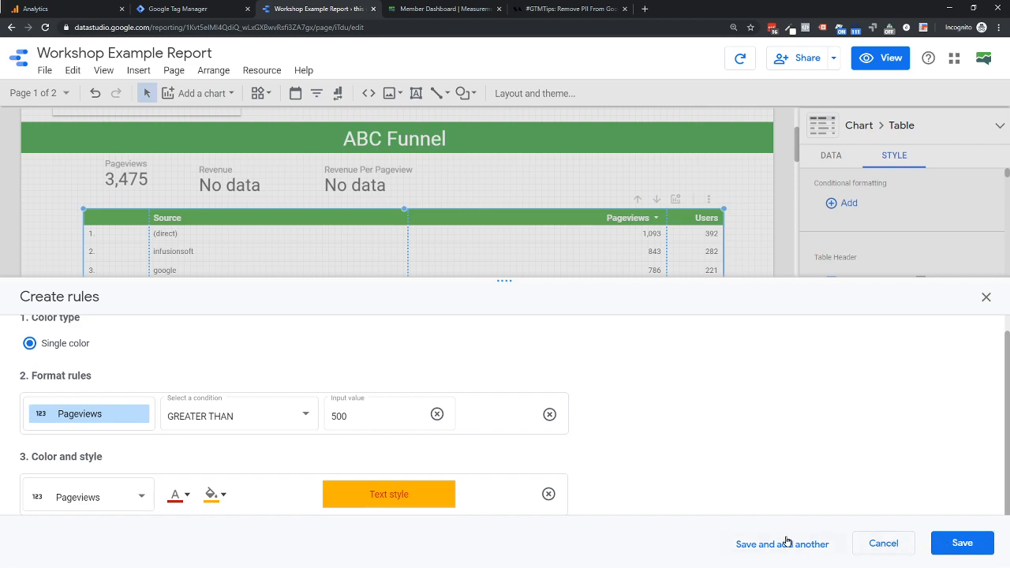
left_click(964, 543)
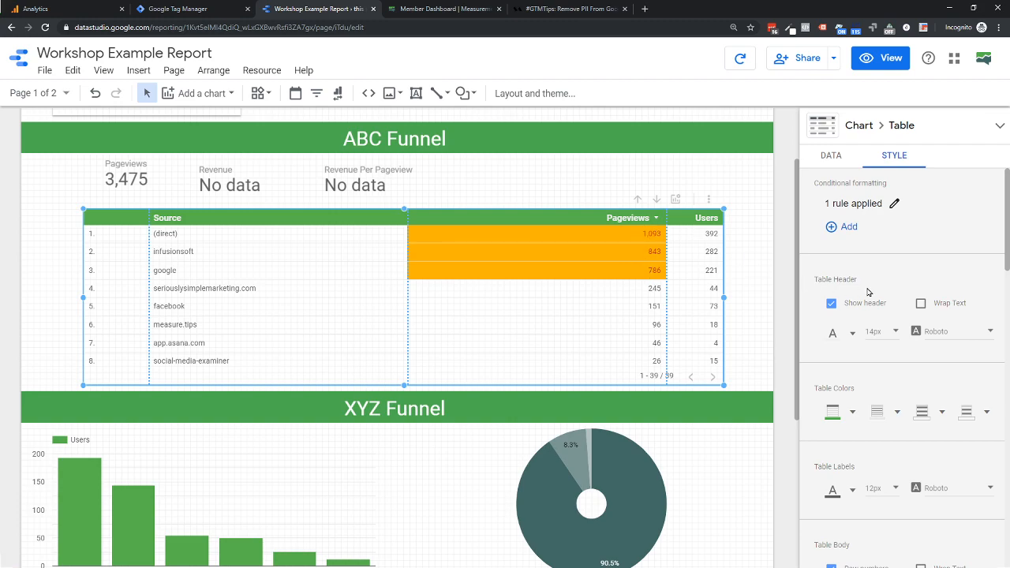
- Show the table's first metric column, Pageviews, as a heatmap and set the heatmap color to cyan
scroll(850, 392, "down", 3)
scroll(850, 391, "down", 2)
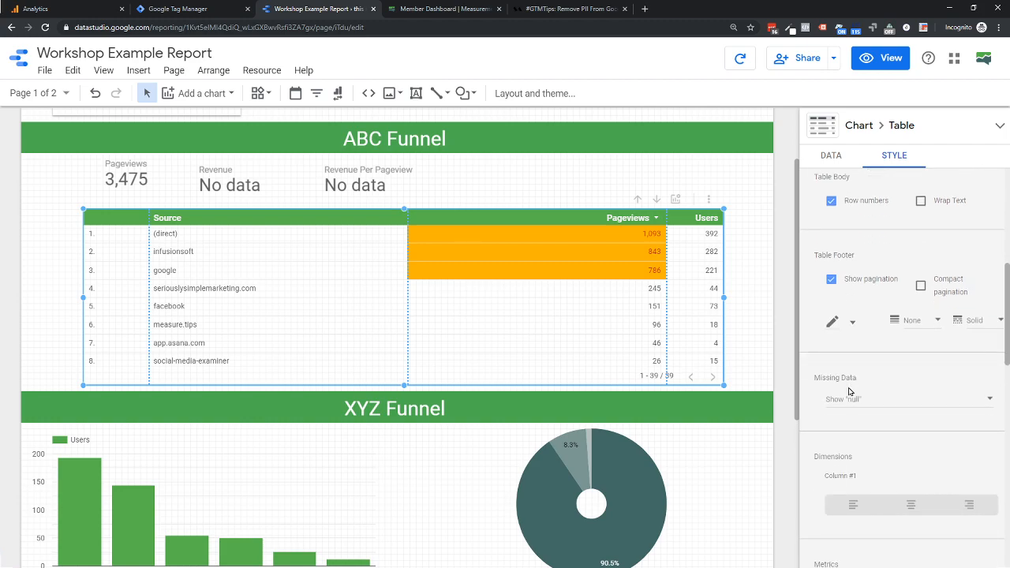
scroll(886, 393, "down", 3)
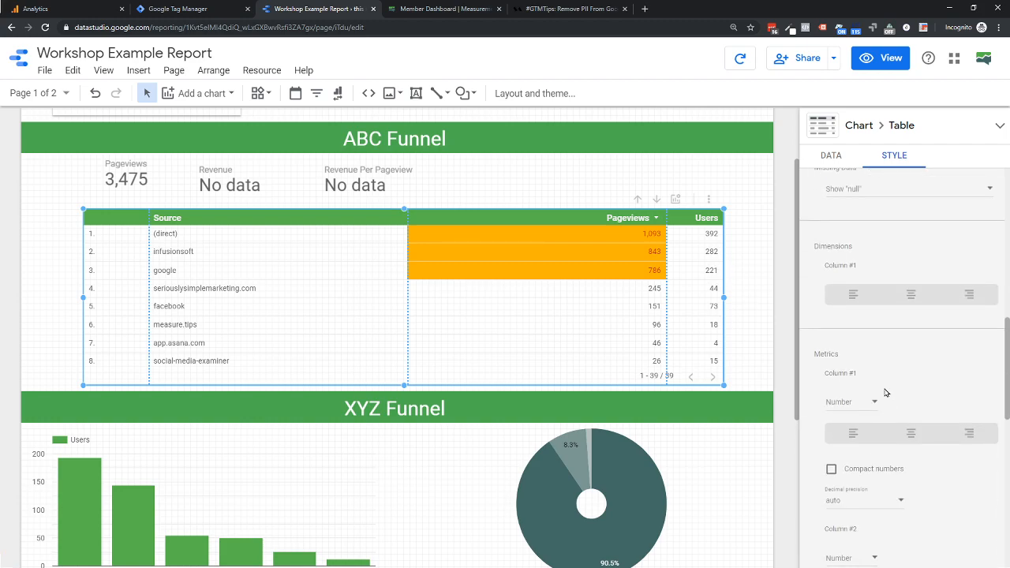
scroll(883, 401, "down", 1)
left_click(855, 353)
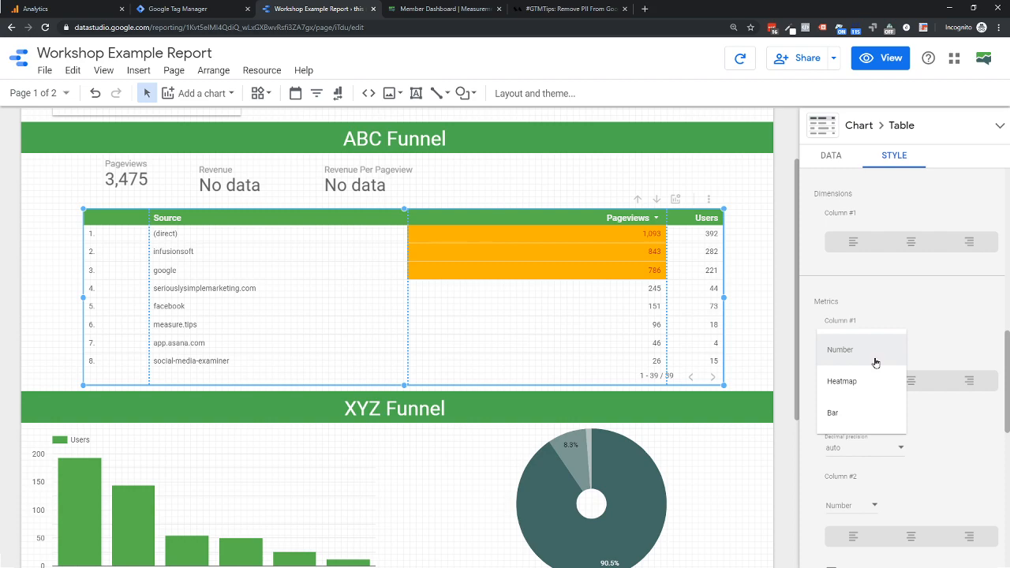
left_click(845, 384)
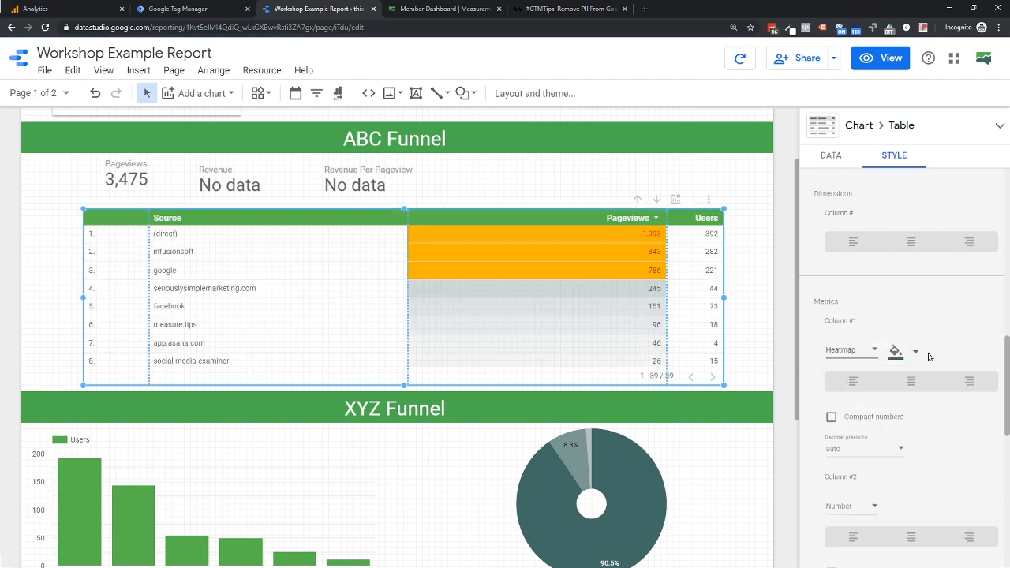
left_click(905, 354)
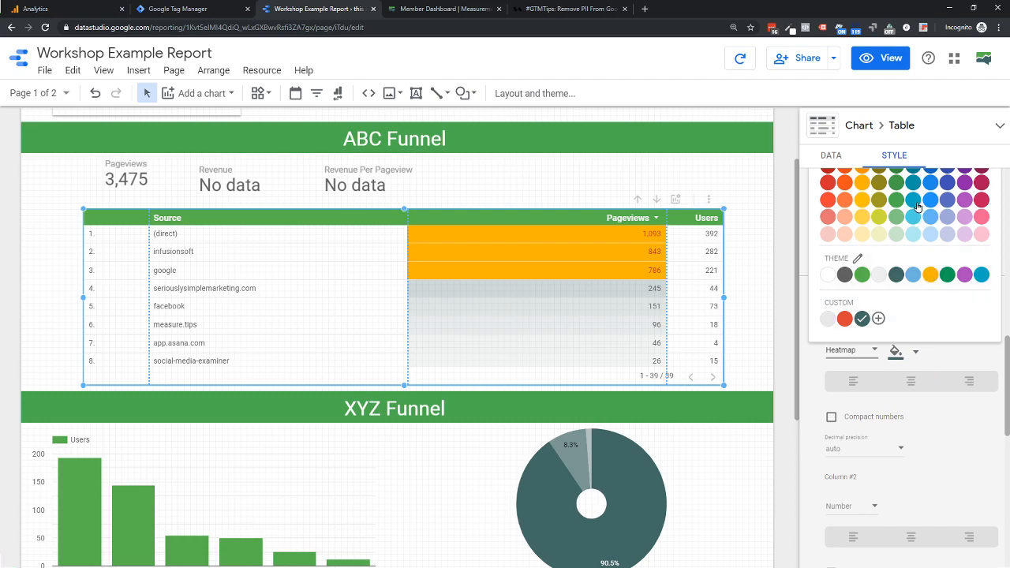
left_click(913, 273)
- Review the formatted ABC Funnel table and the XYZ Funnel charts, and view the table's data settings
scroll(607, 352, "up", 2)
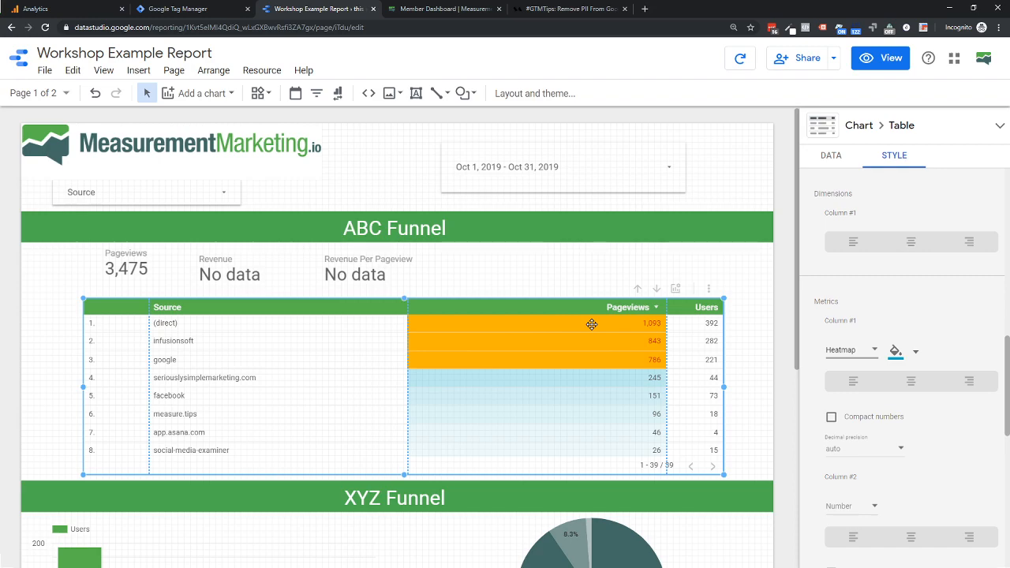
scroll(592, 324, "down", 3)
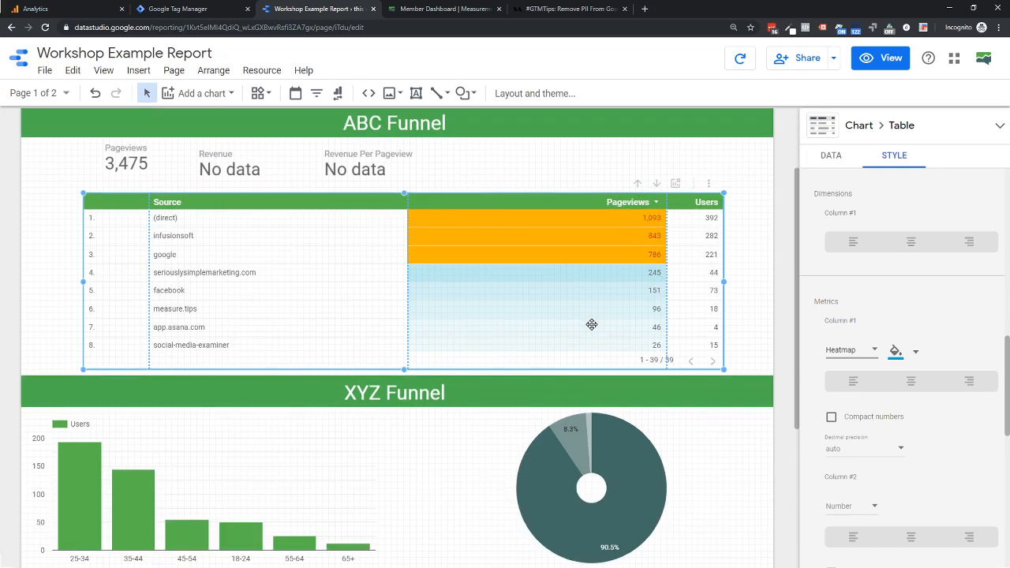
scroll(592, 324, "down", 5)
scroll(492, 248, "up", 5)
scroll(462, 271, "down", 3)
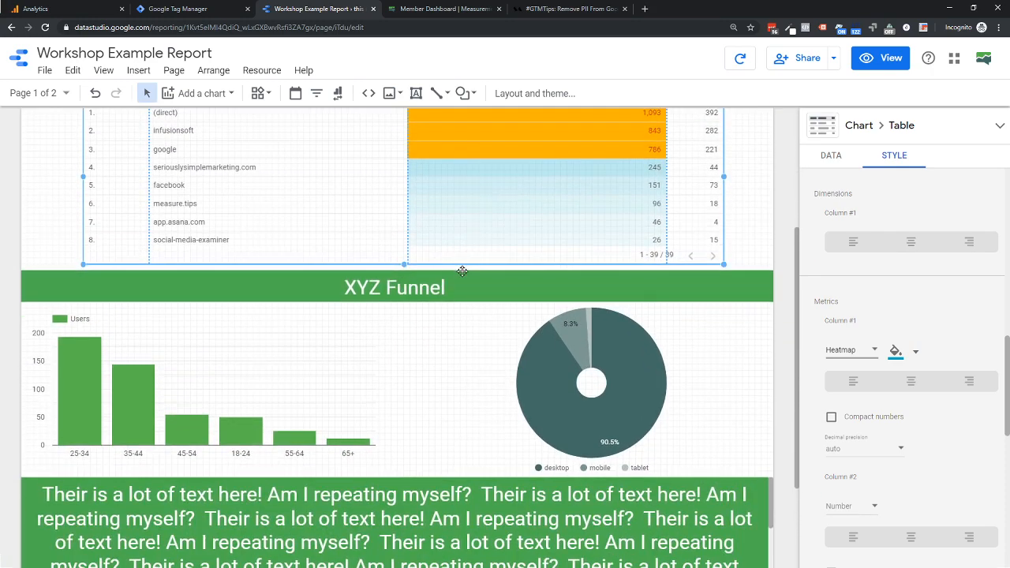
scroll(462, 272, "up", 3)
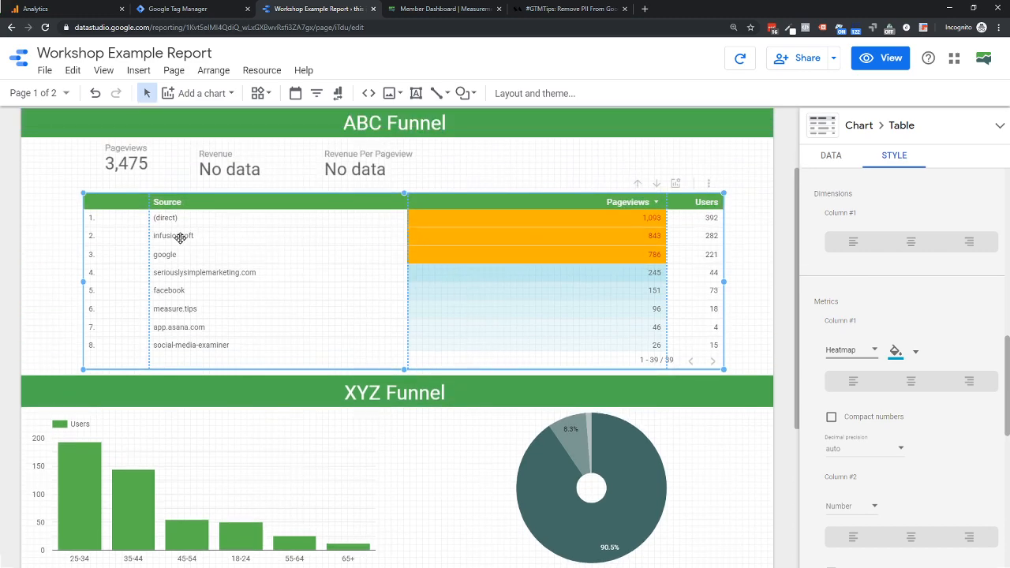
scroll(181, 245, "down", 2)
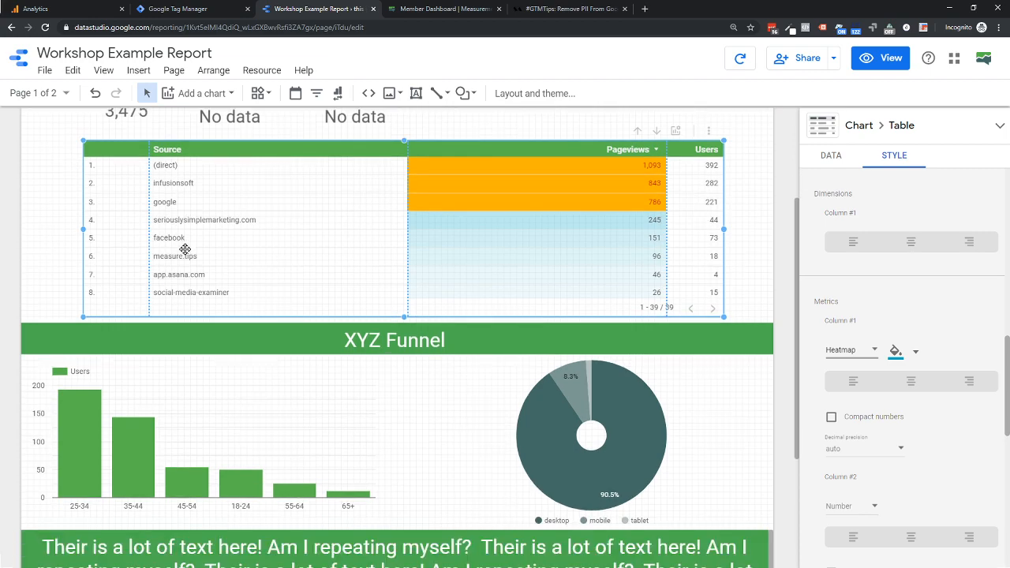
left_click(834, 159)
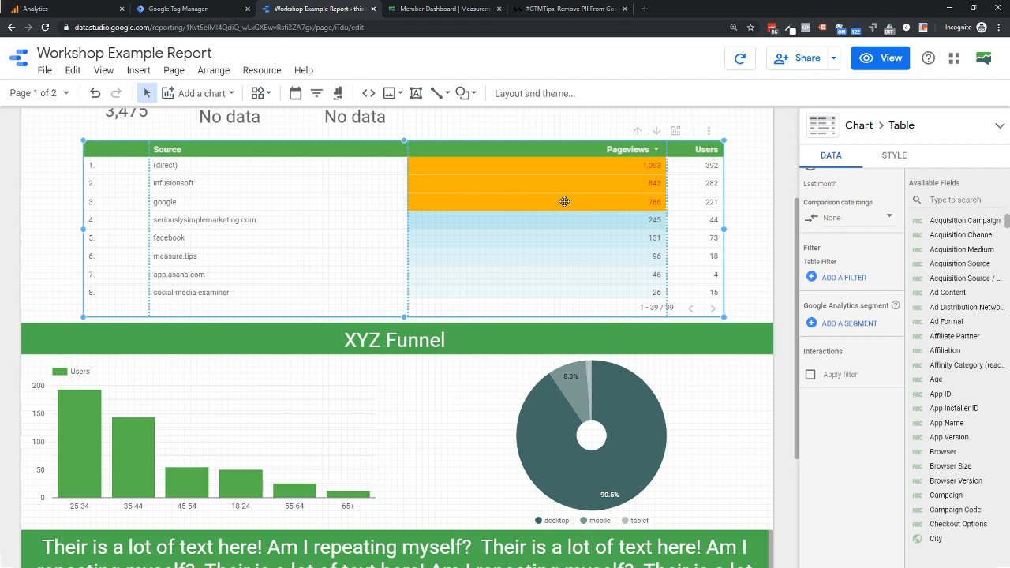
scroll(275, 421, "down", 3)
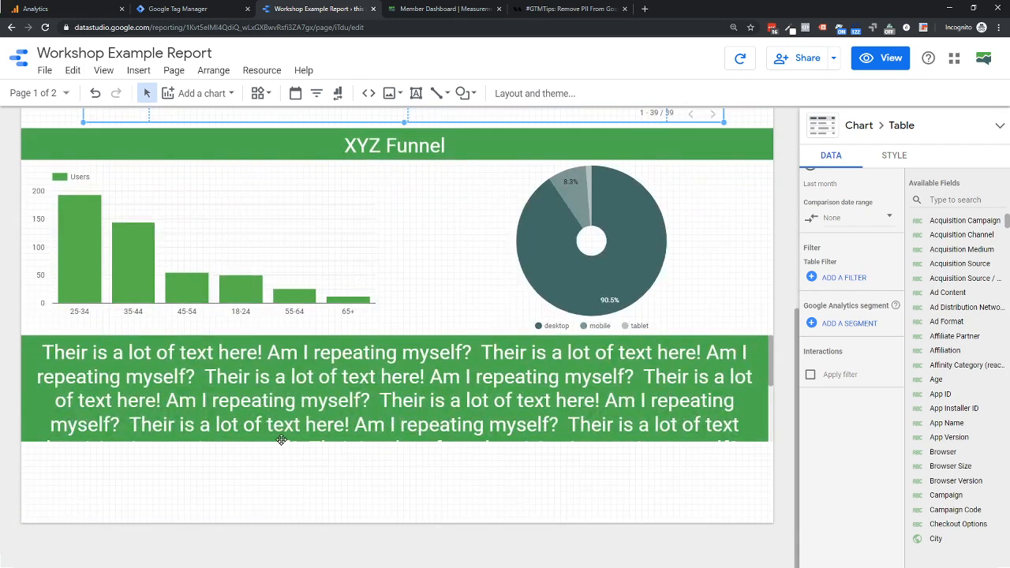
- Enable the Apply filter interaction for the ABC Funnel table and switch the report to view mode
scroll(279, 442, "up", 4)
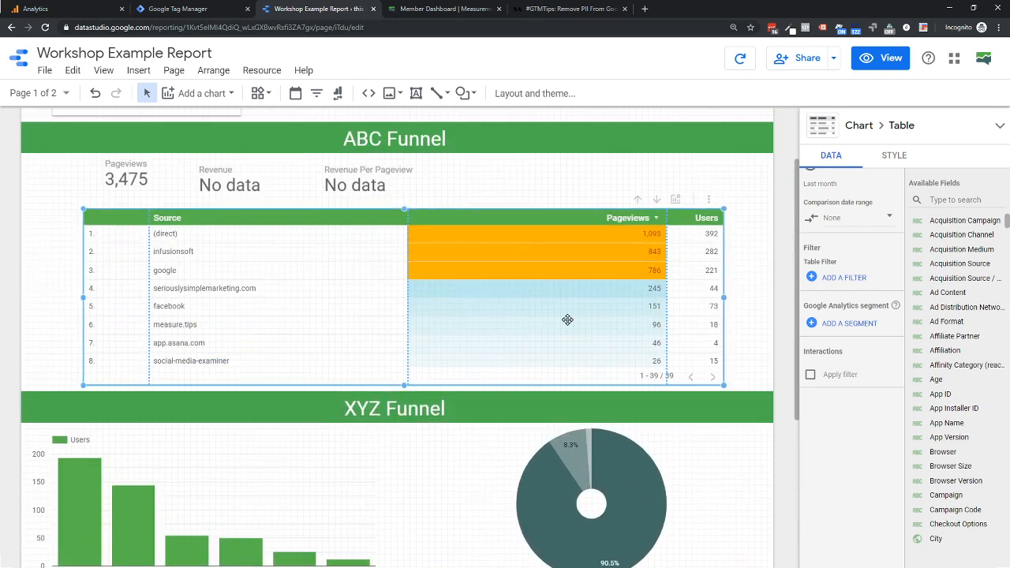
left_click(811, 377)
left_click(883, 60)
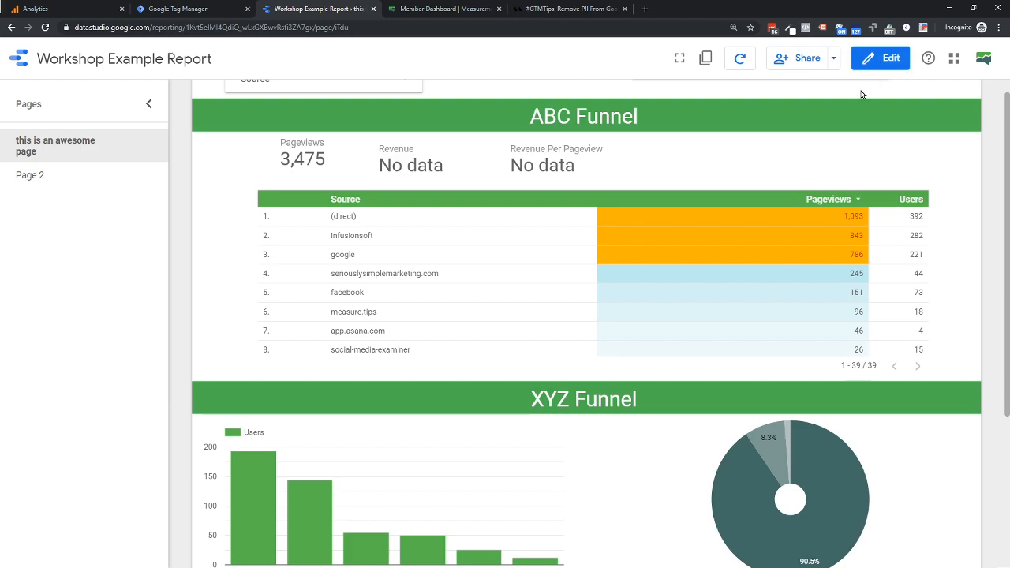
- Filter the report interactively through the ABC Funnel table, first by the source infusionsoft and then by google, examining the affected charts
left_click(354, 237)
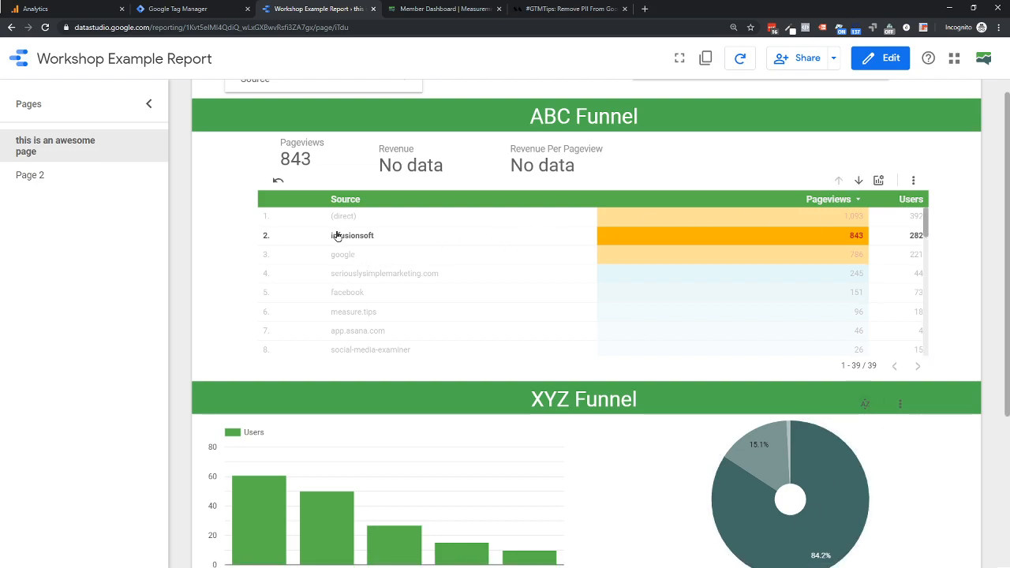
scroll(433, 323, "down", 3)
scroll(371, 264, "up", 3)
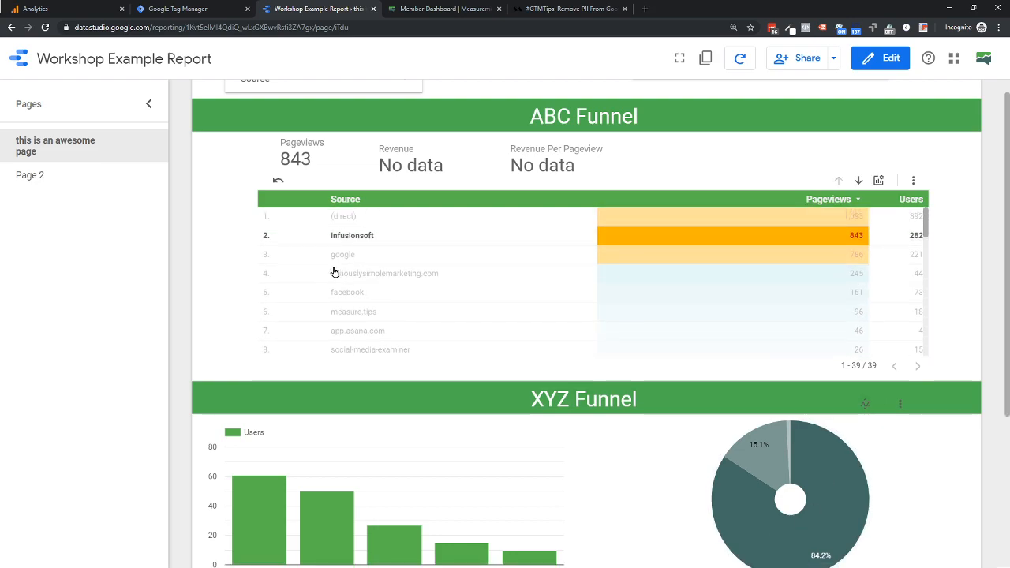
left_click(340, 255)
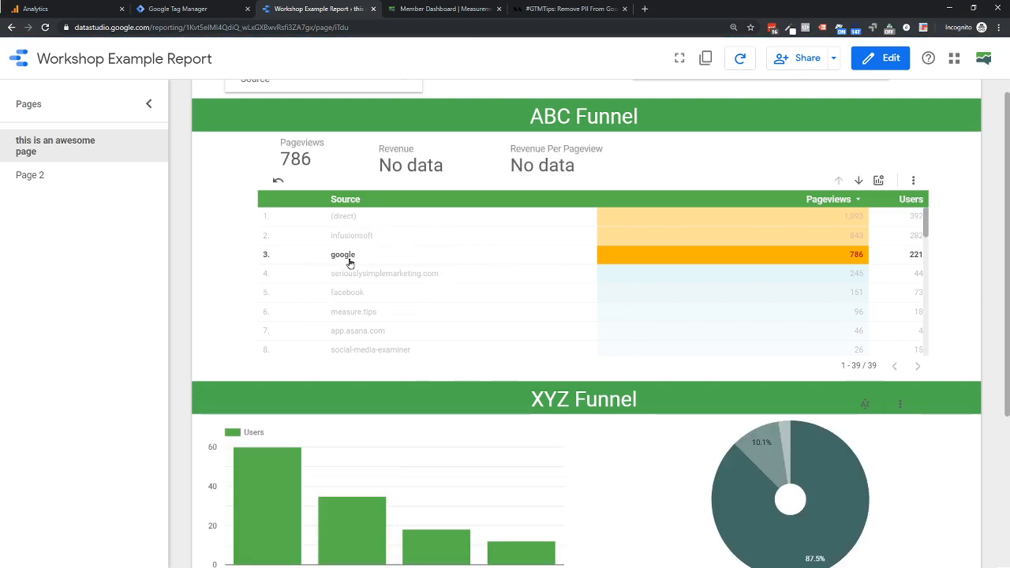
scroll(416, 324, "down", 2)
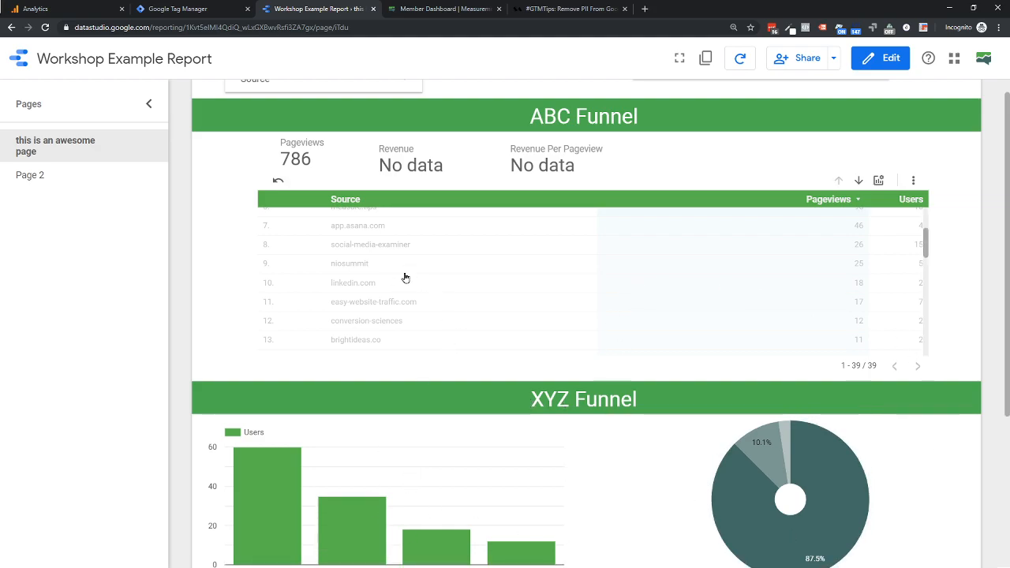
scroll(410, 305, "up", 2)
scroll(410, 306, "up", 1)
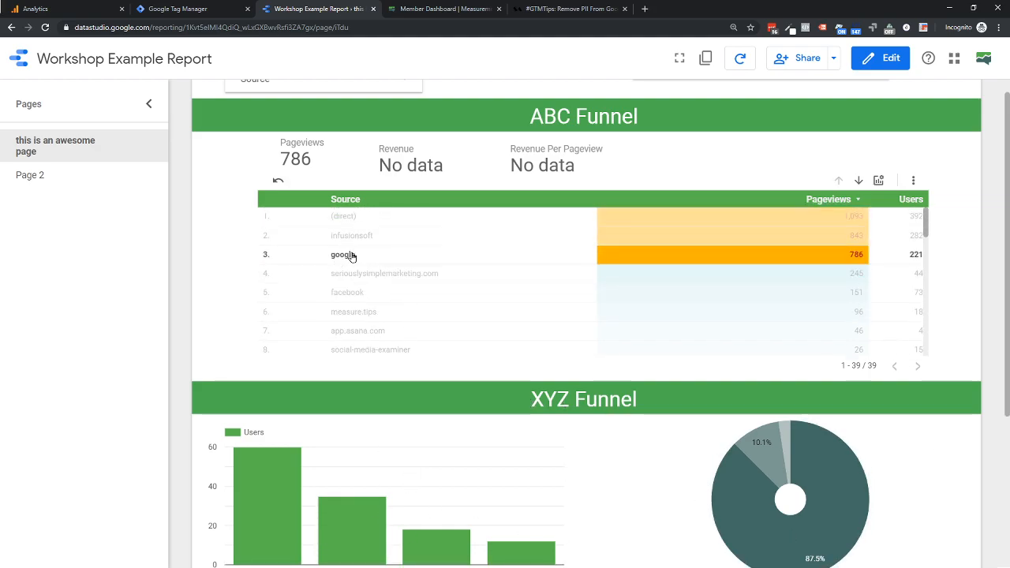
- Return the report to edit mode and look over the chart types available to add
left_click(881, 69)
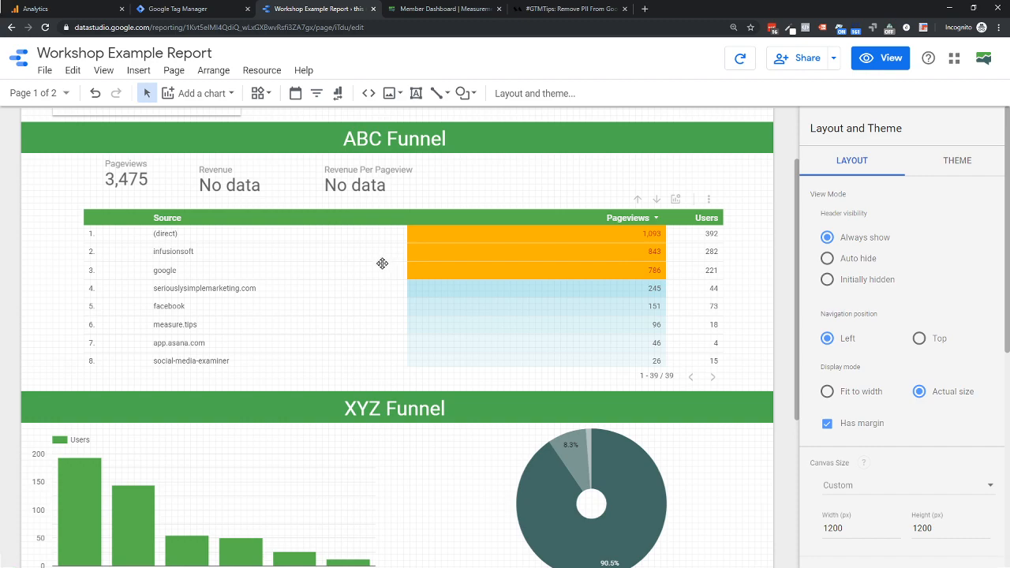
left_click(230, 94)
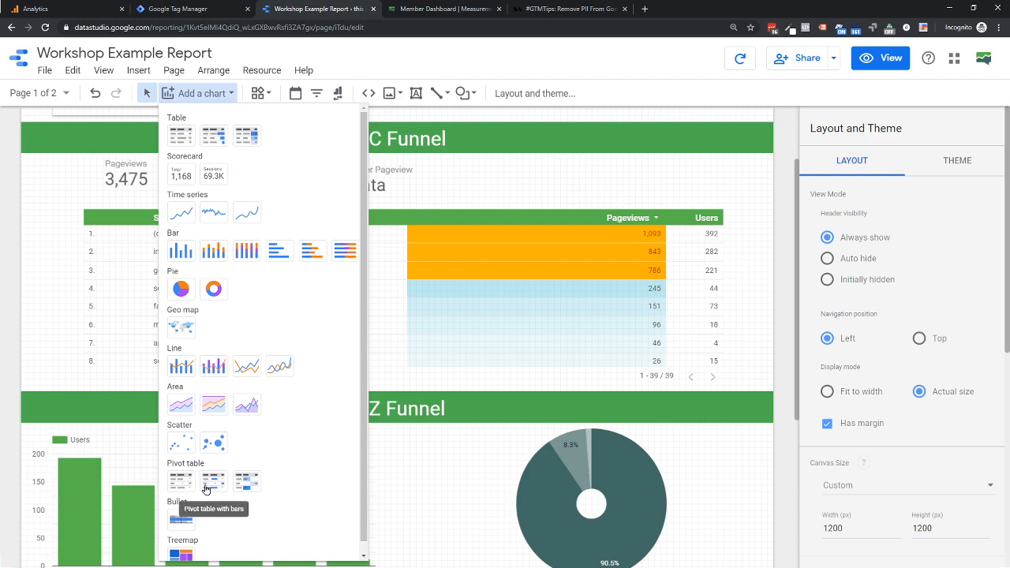
left_click(399, 350)
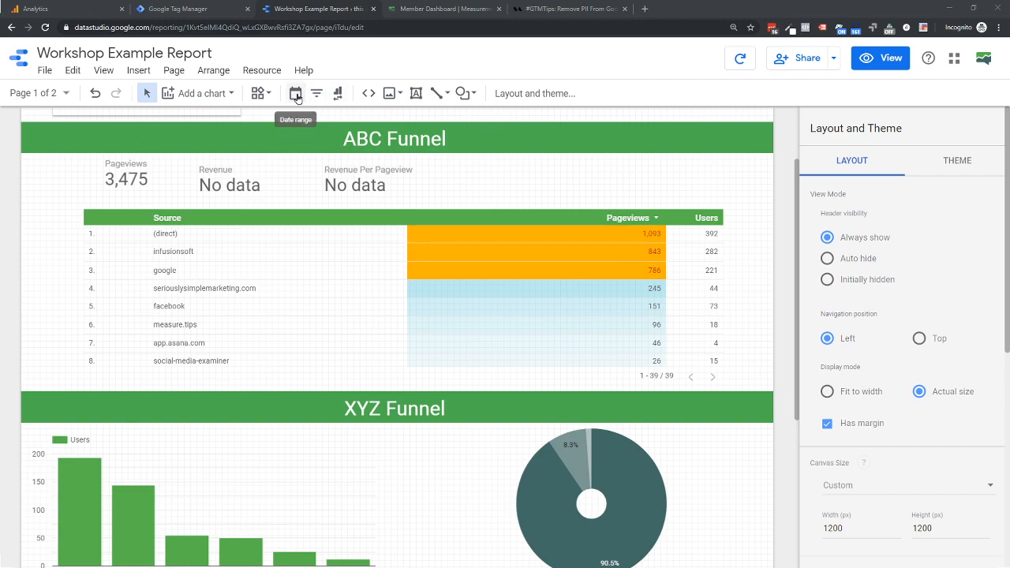
- Insert the MeasurementMarketing.io logo into the report by URL, using the image address copied from the member dashboard page
left_click(393, 97)
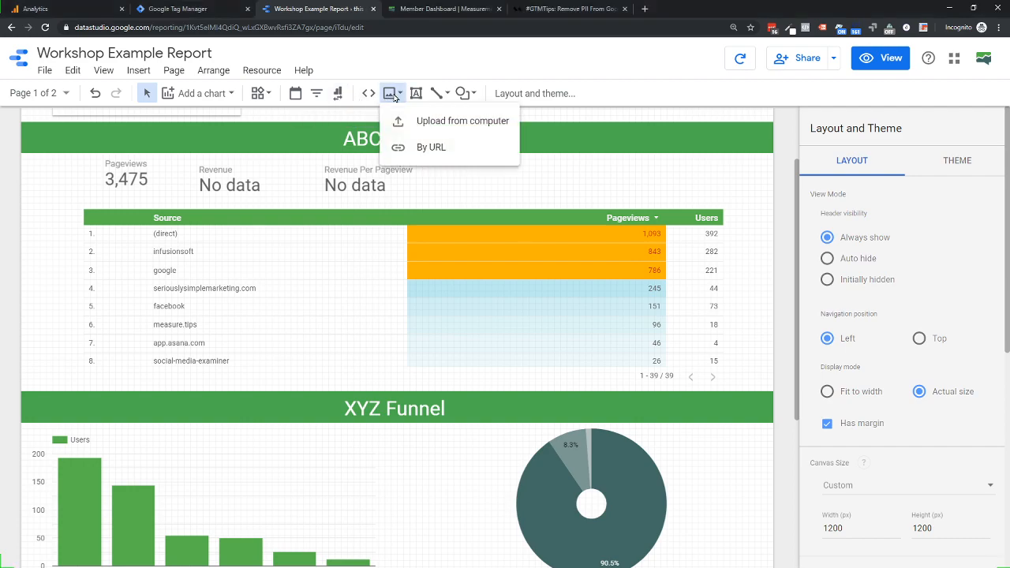
left_click(435, 150)
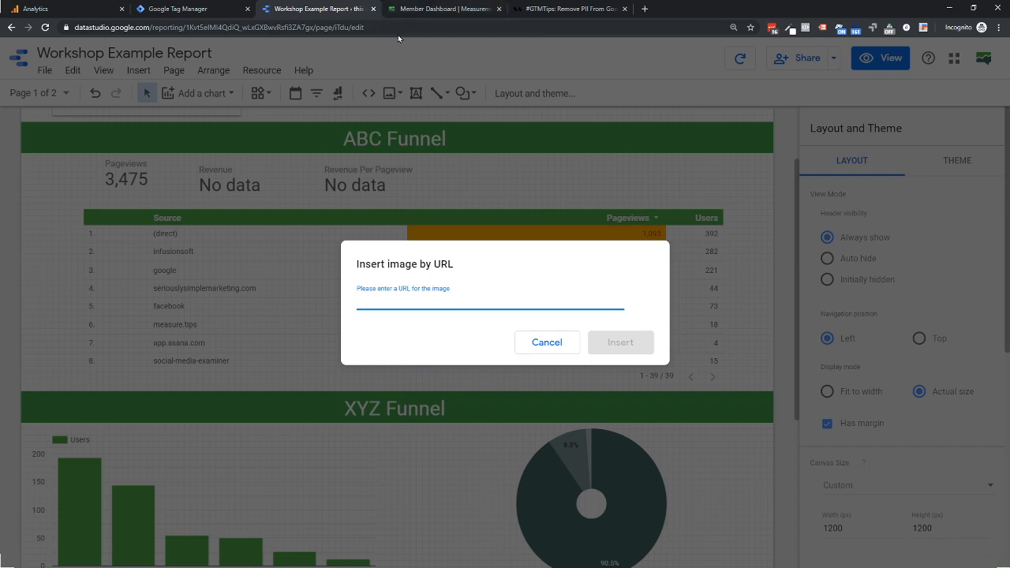
left_click(405, 9)
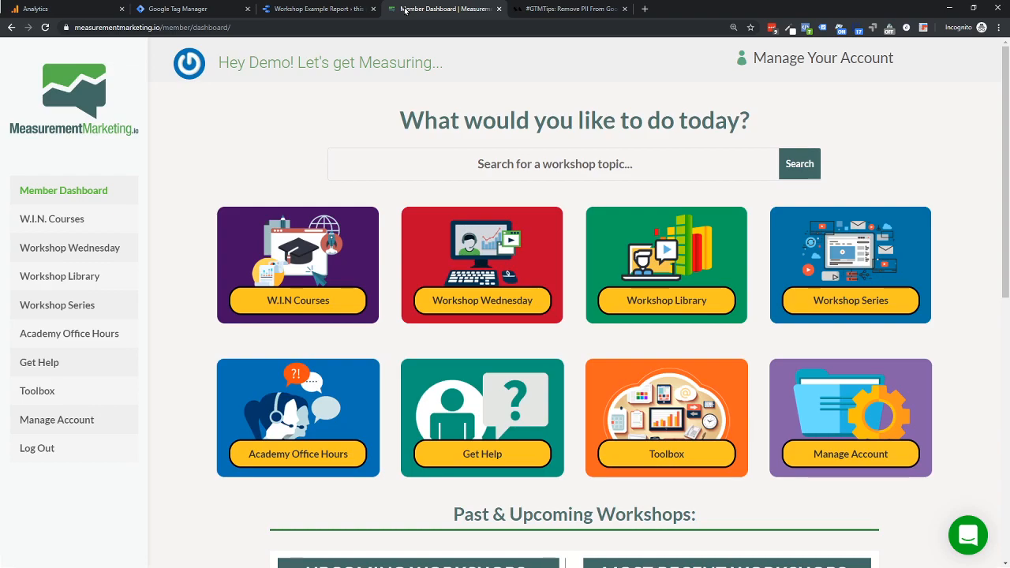
right_click(69, 84)
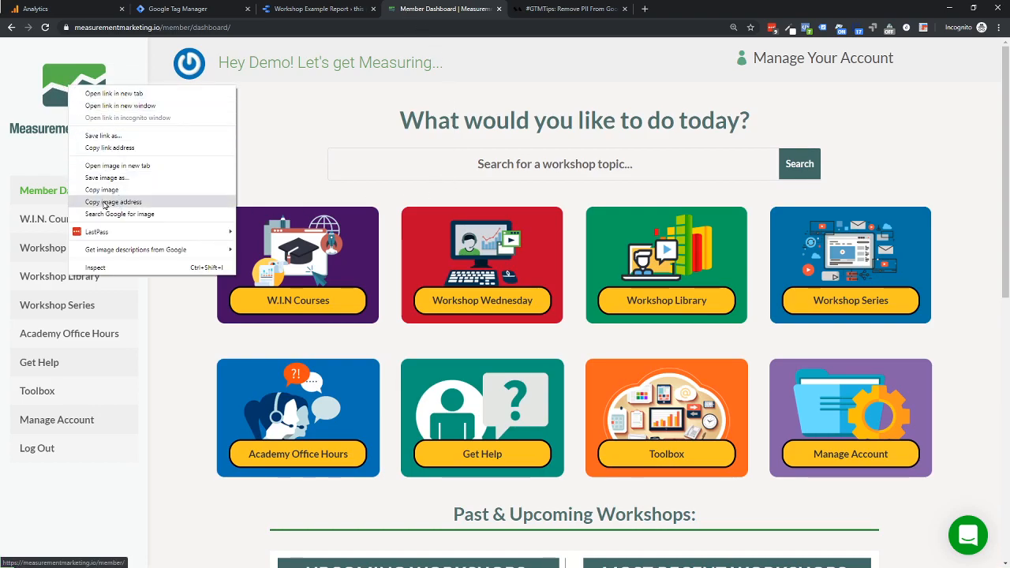
left_click(101, 202)
left_click(315, 8)
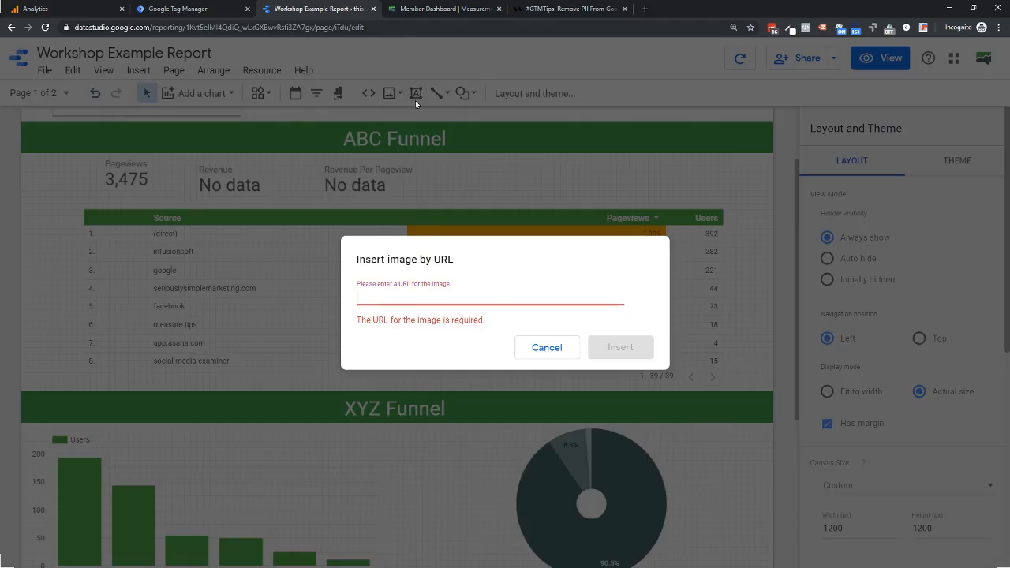
key("ctrl+v")
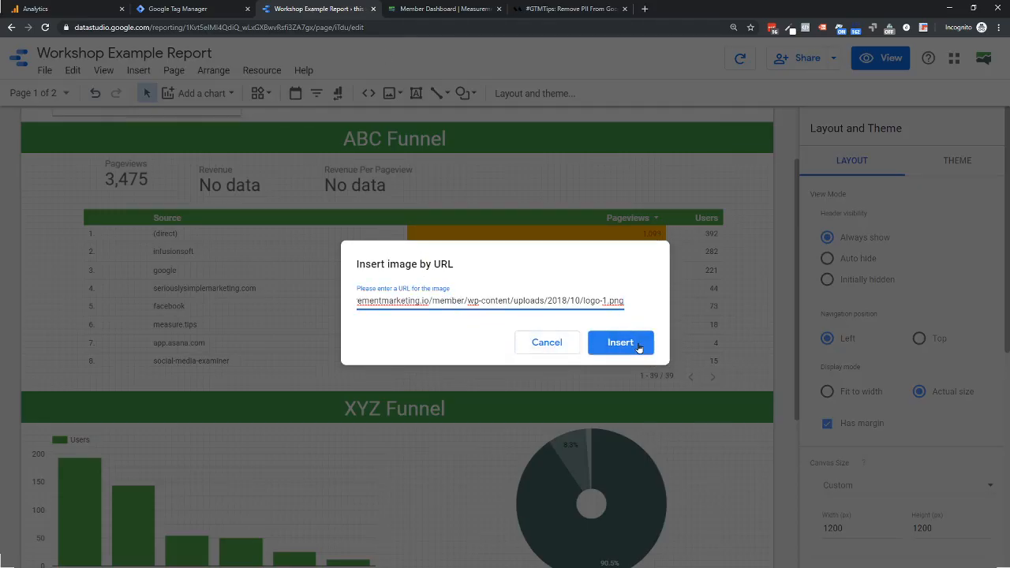
left_click(641, 344)
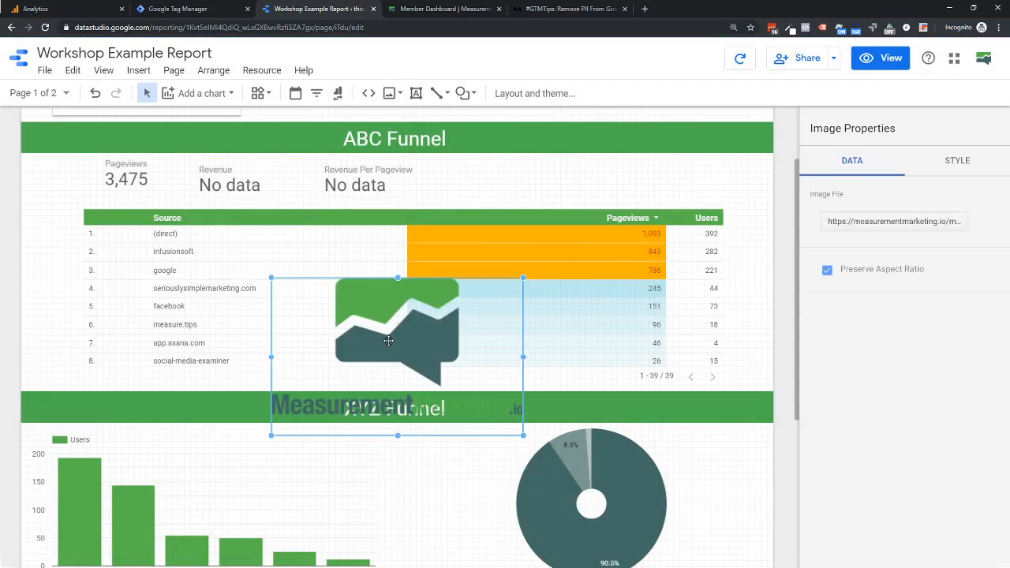
- Move the inserted logo up over the Pageviews and Revenue scorecards, and delete it from the report
left_click_drag(456, 334, 132, 201)
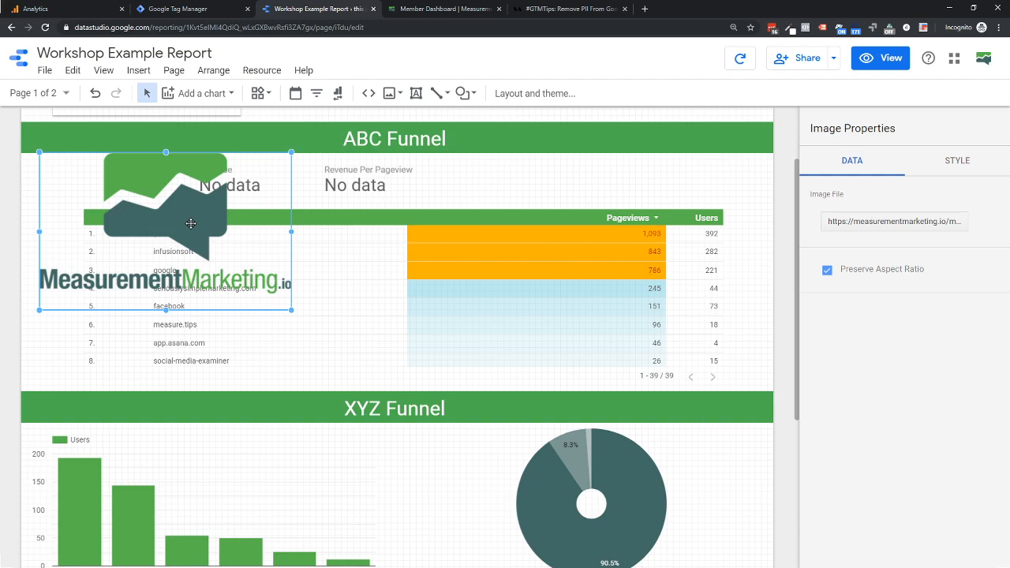
left_click_drag(191, 224, 191, 224)
key("Delete")
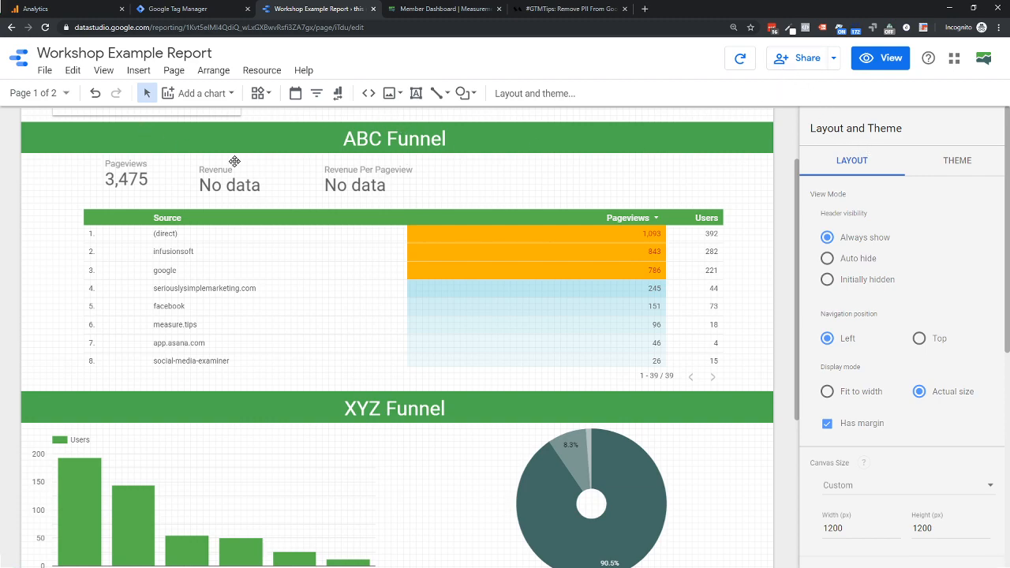
- Start a new data source for the Revenue Per Pageview scorecard with the Google Analytics connector
left_click(359, 185)
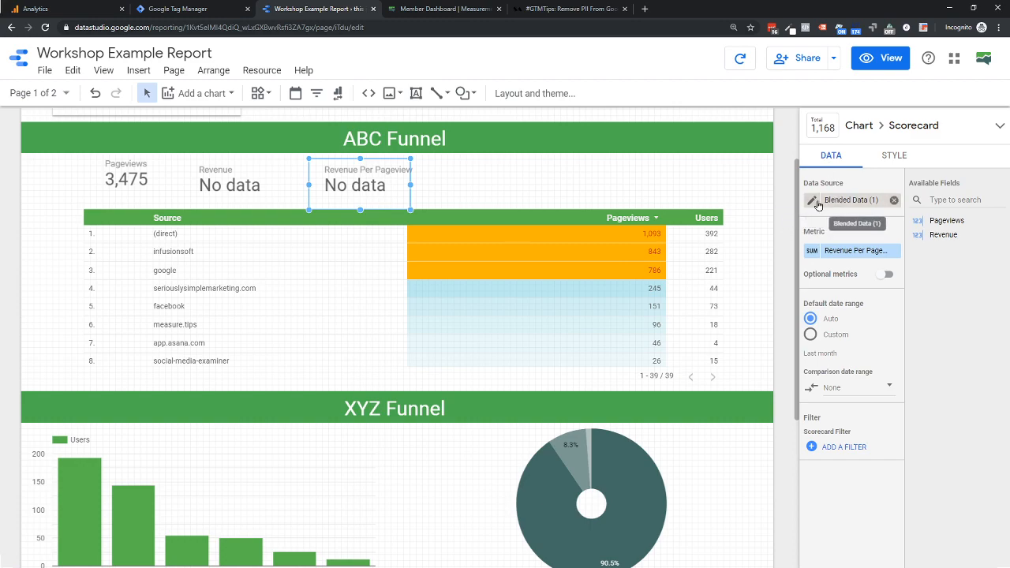
left_click(843, 202)
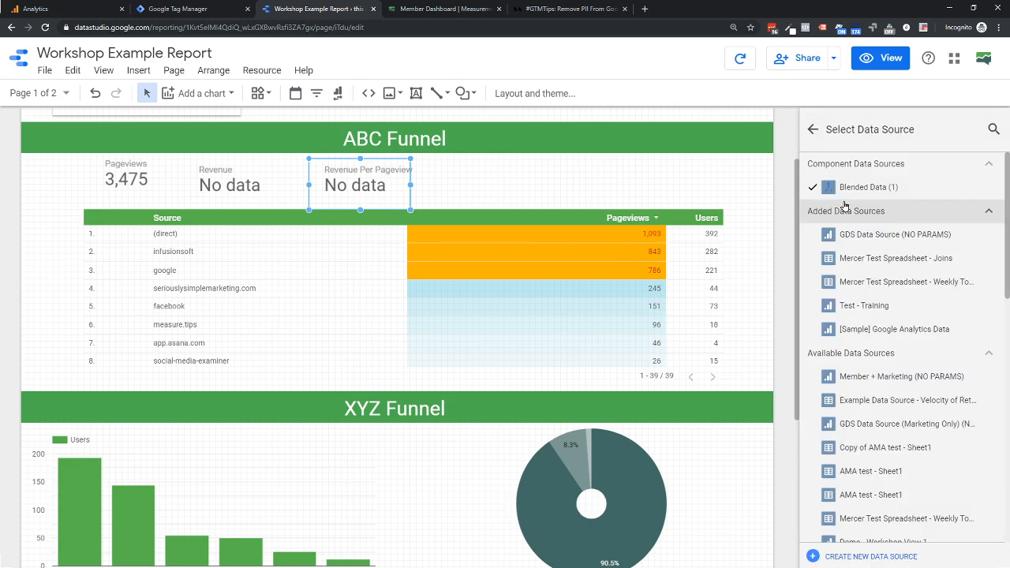
left_click(858, 555)
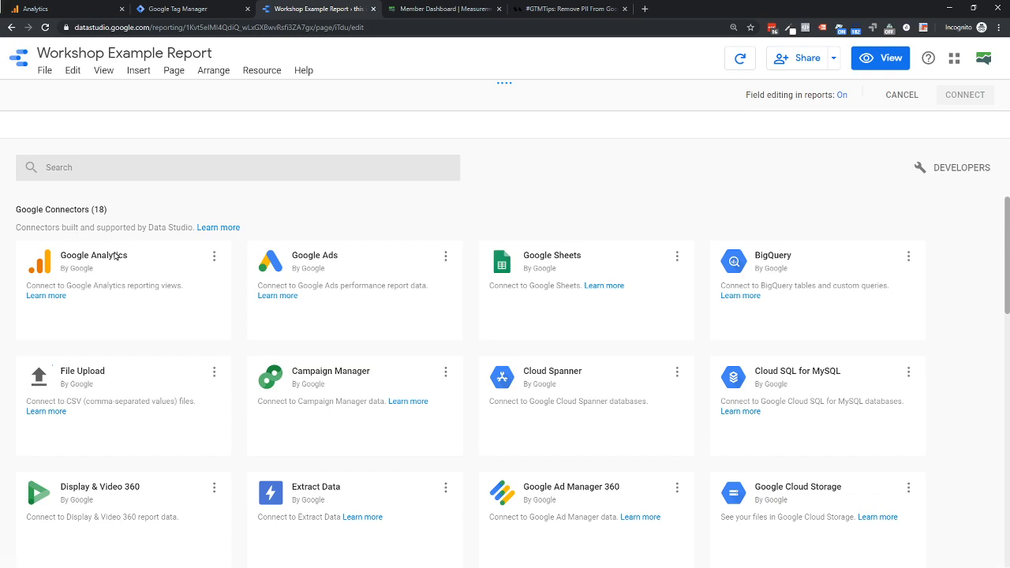
left_click(212, 263)
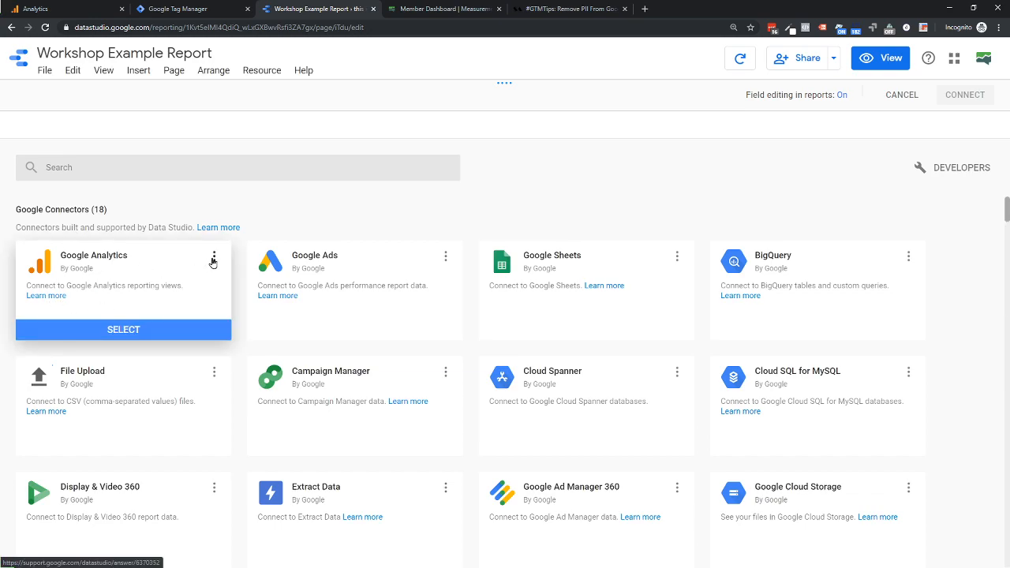
left_click(119, 328)
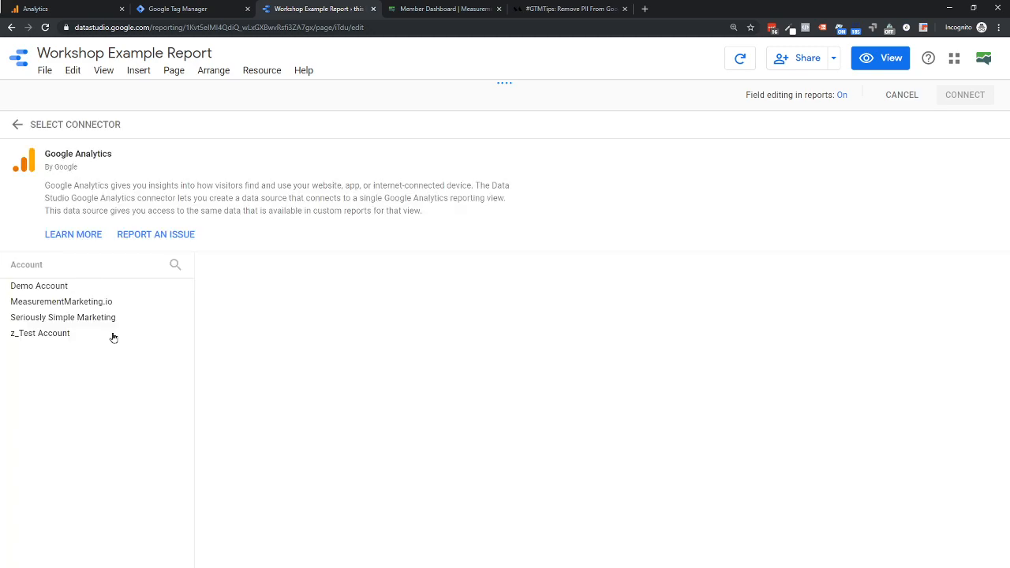
- Connect the data source to the Demo Account, property Google Merchandise Store, view 2 Test View
left_click(33, 286)
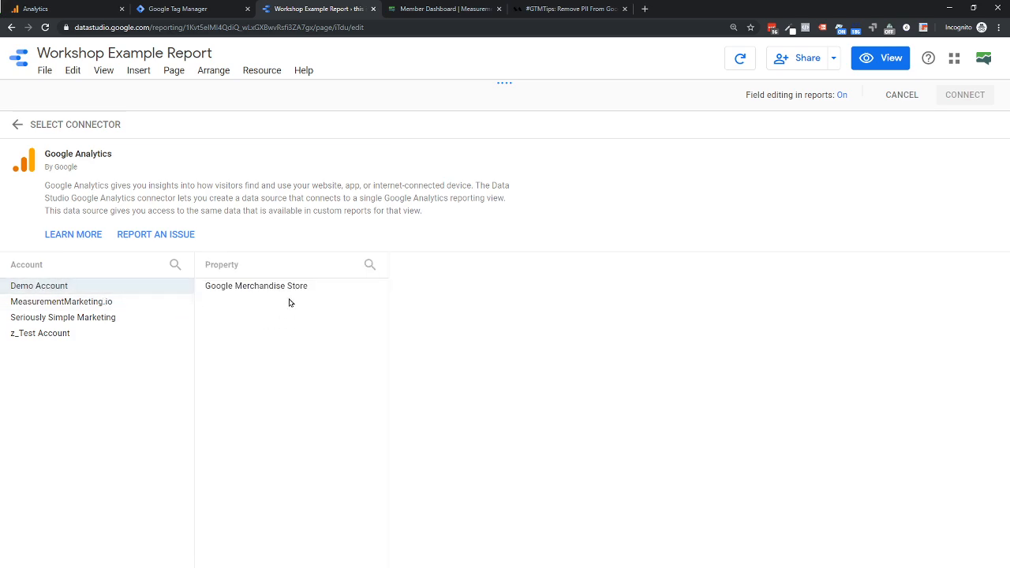
left_click(272, 290)
left_click(426, 304)
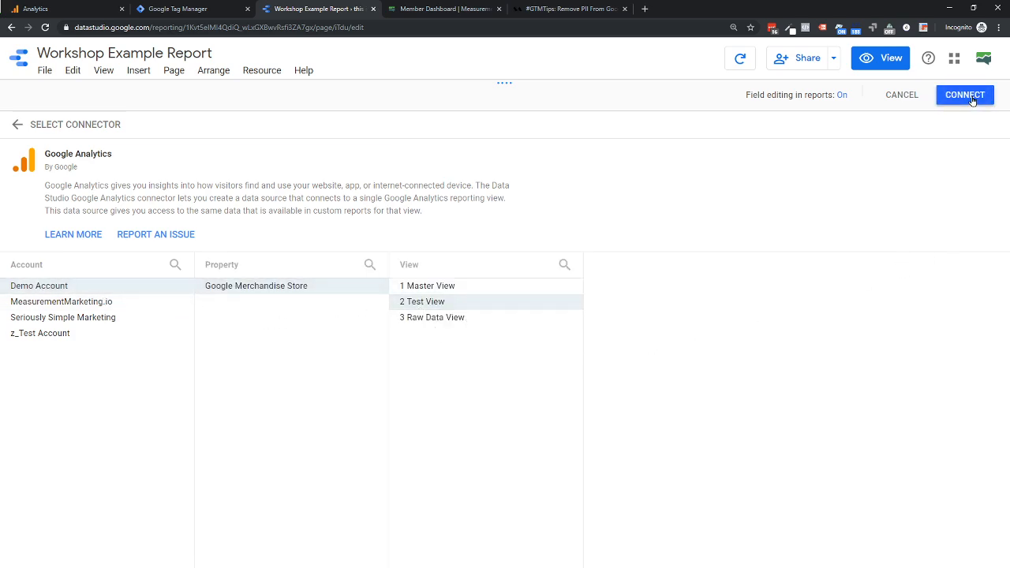
left_click(973, 99)
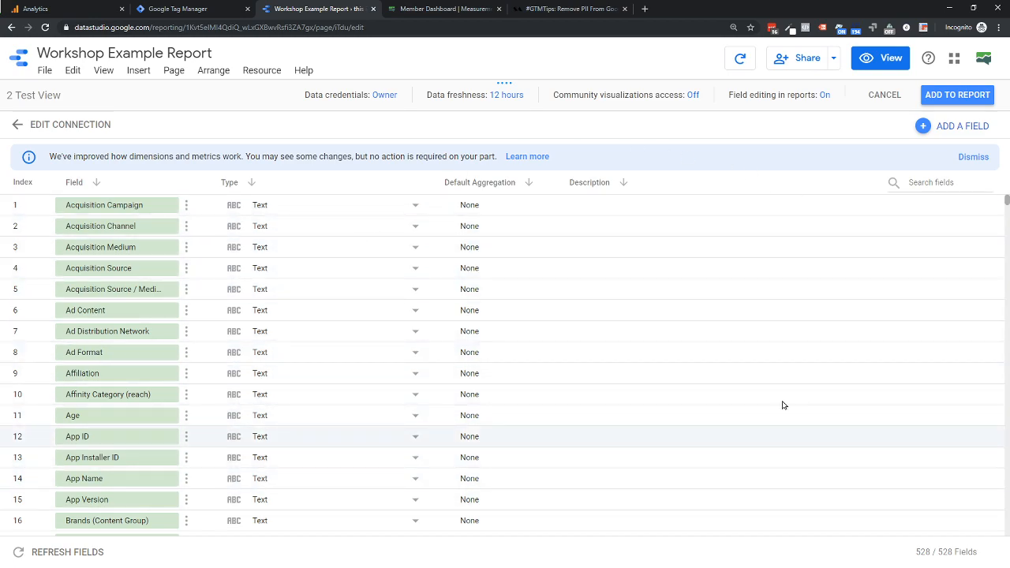
- Review the data source's fields, dismiss the notice, and add 2 Test View to the report with the confirmation set not to show again
scroll(203, 307, "down", 18)
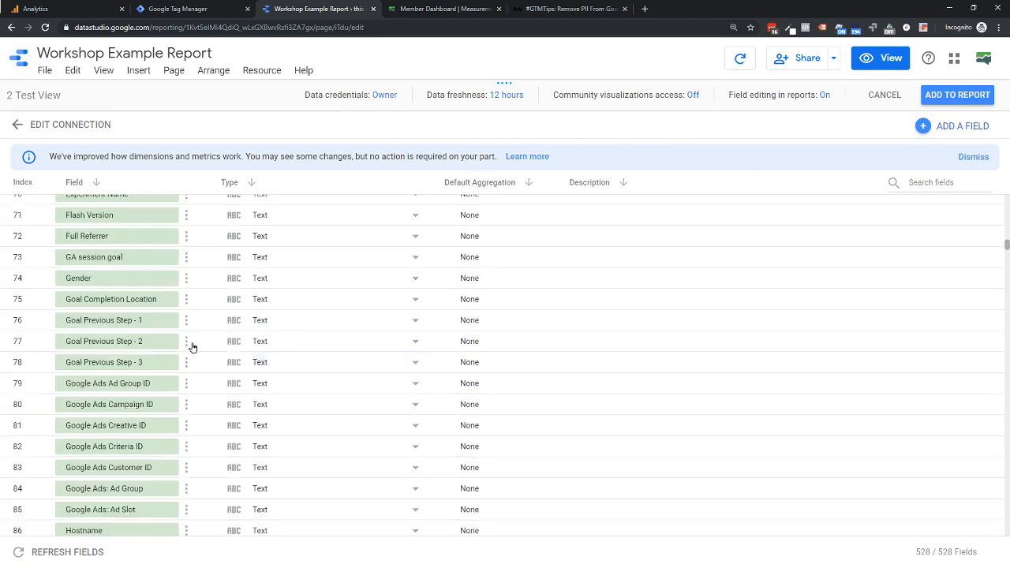
scroll(192, 348, "down", 1)
scroll(192, 347, "down", 1)
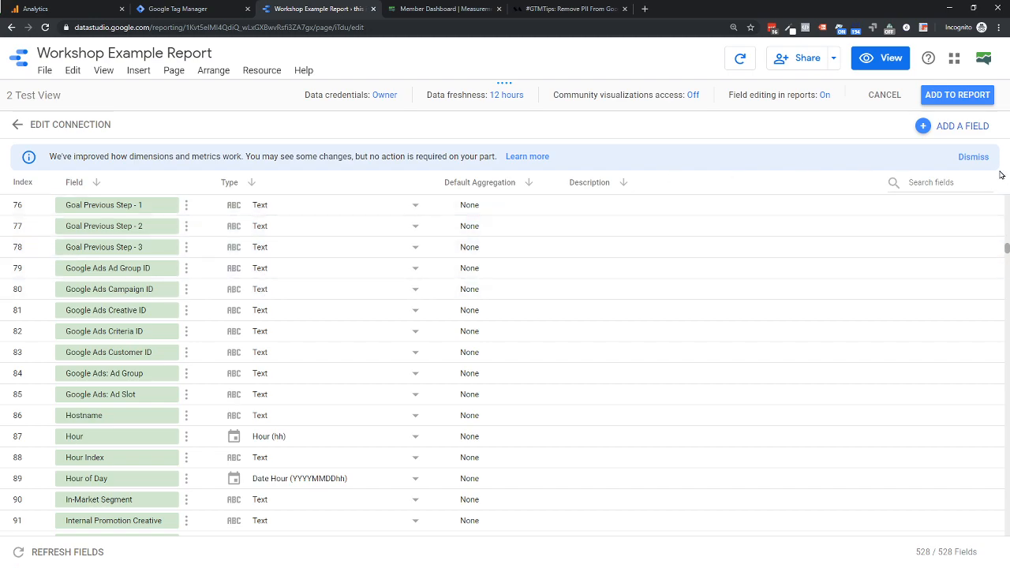
left_click(977, 157)
left_click(967, 97)
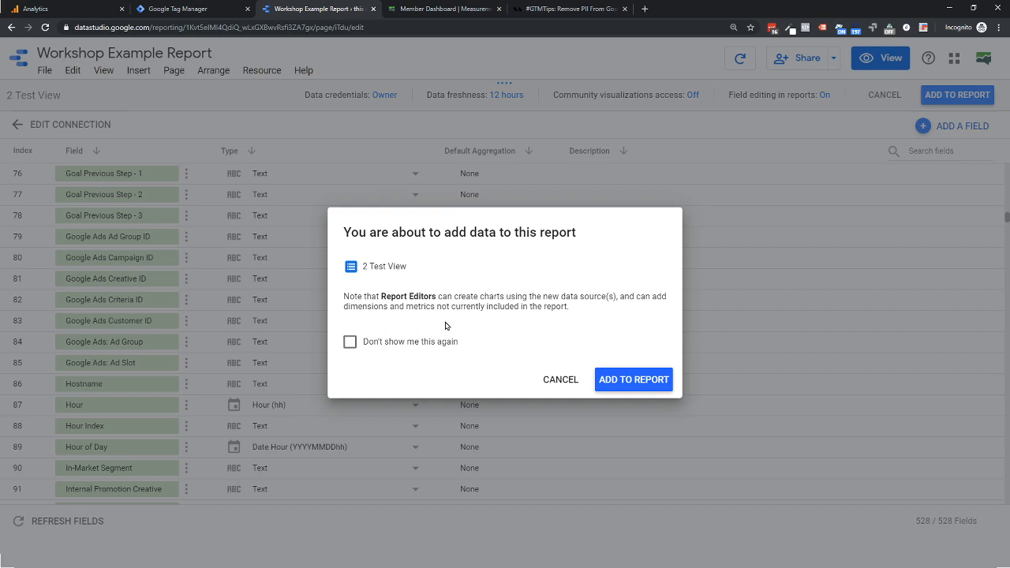
left_click(349, 342)
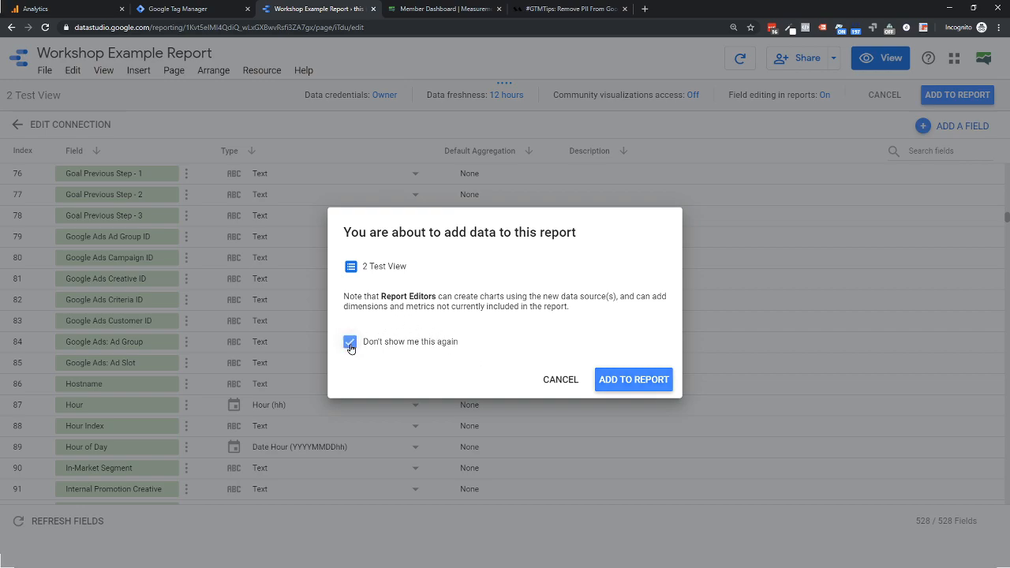
left_click(654, 382)
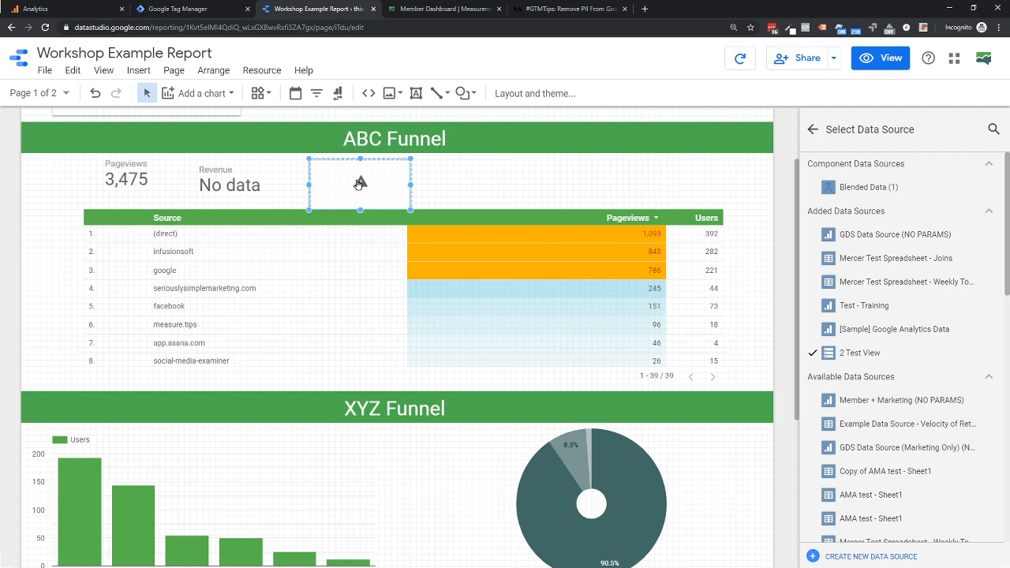
- View and dismiss the error details of the Revenue Per Pageview scorecard, and return from data source selection to its chart settings
left_click(360, 182)
left_click(647, 327)
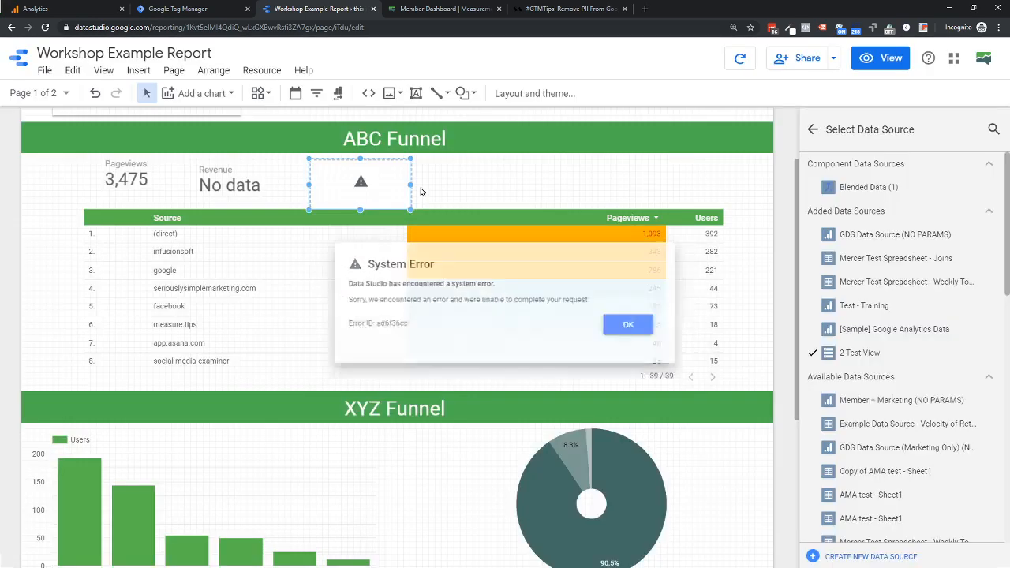
left_click(814, 130)
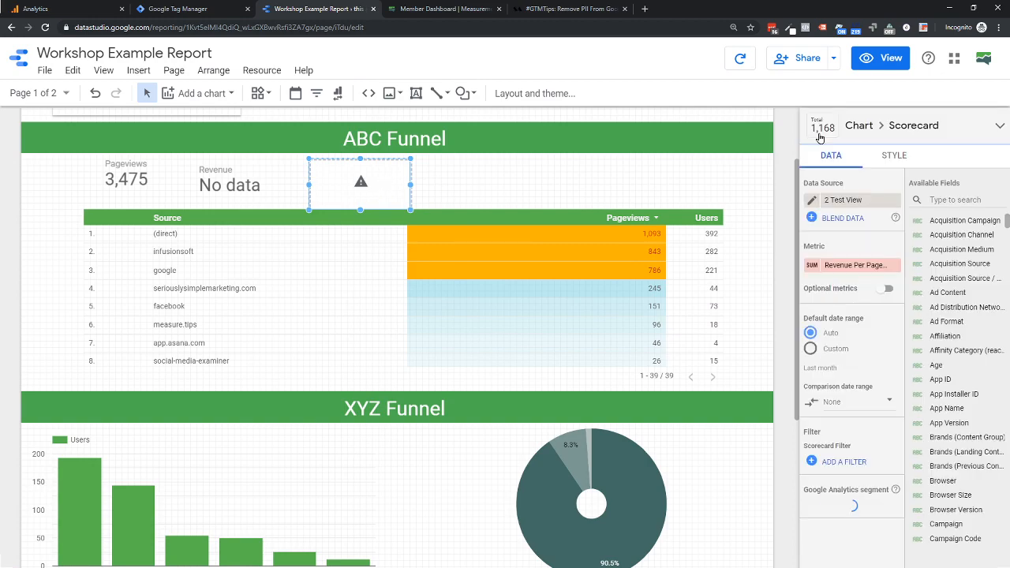
- Try Revenue Per Pageview and Calculated Metric as the scorecard's metric
left_click(841, 265)
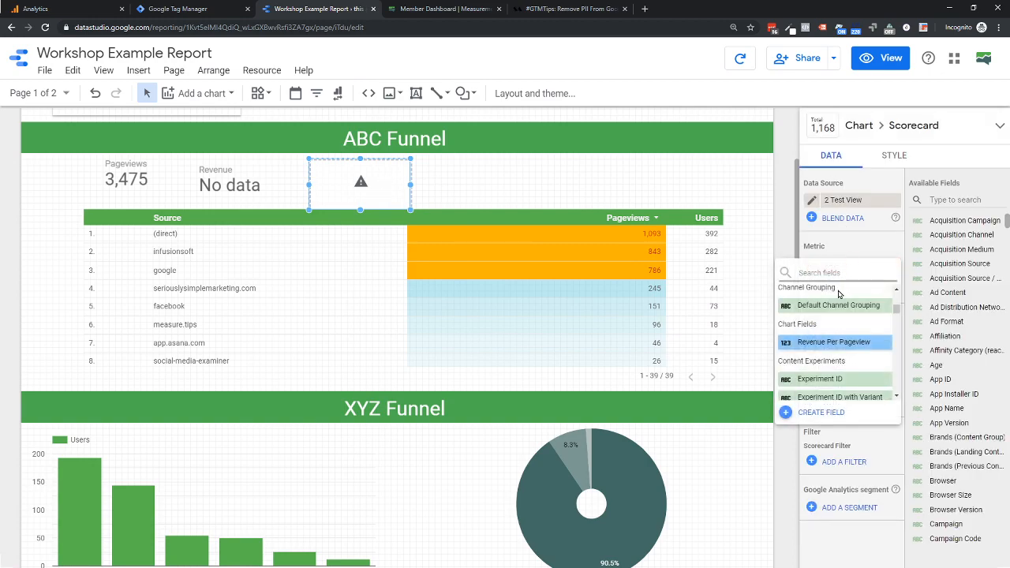
left_click(826, 343)
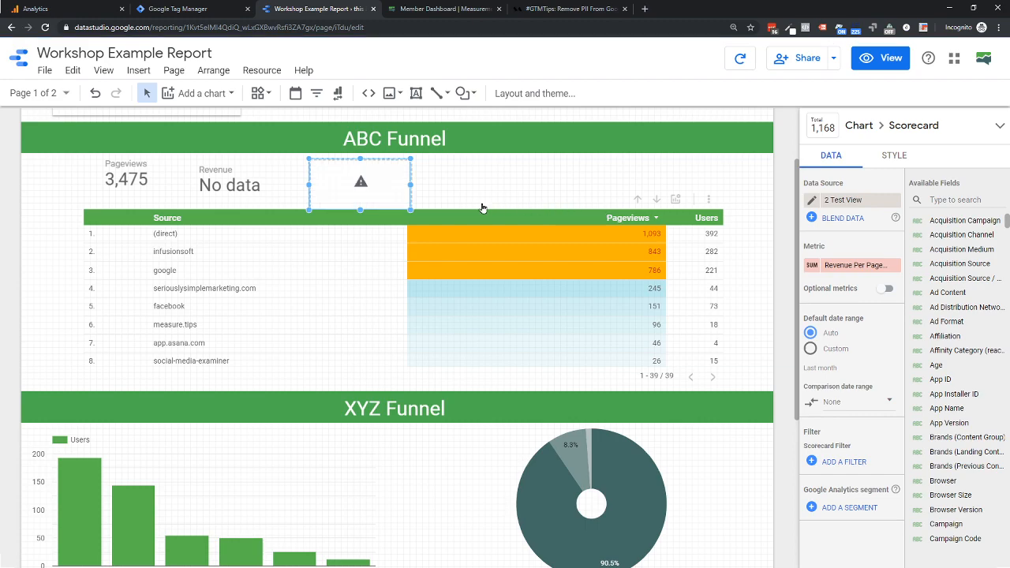
left_click(841, 265)
scroll(841, 348, "down", 2)
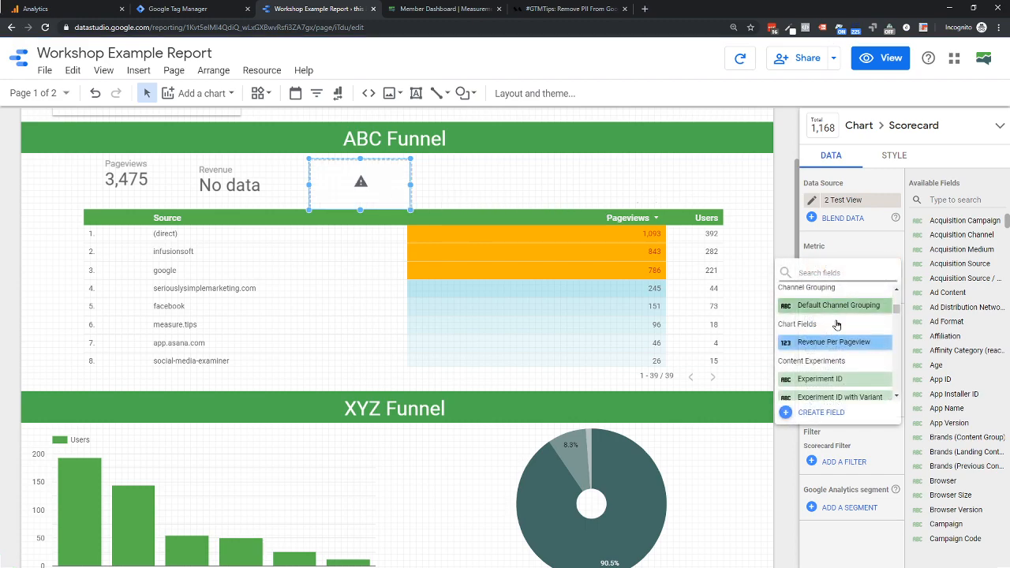
scroll(841, 348, "down", 4)
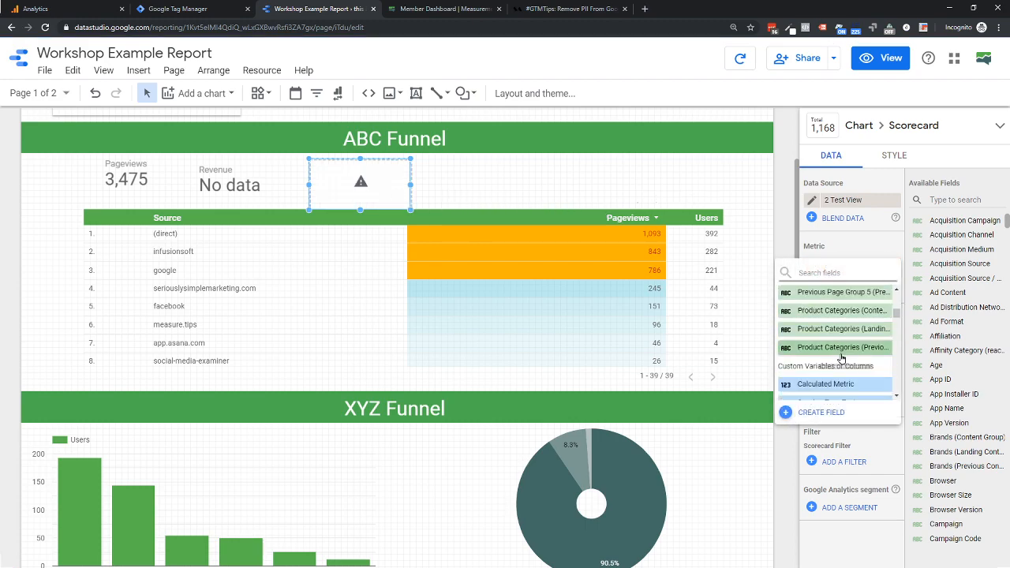
left_click(829, 384)
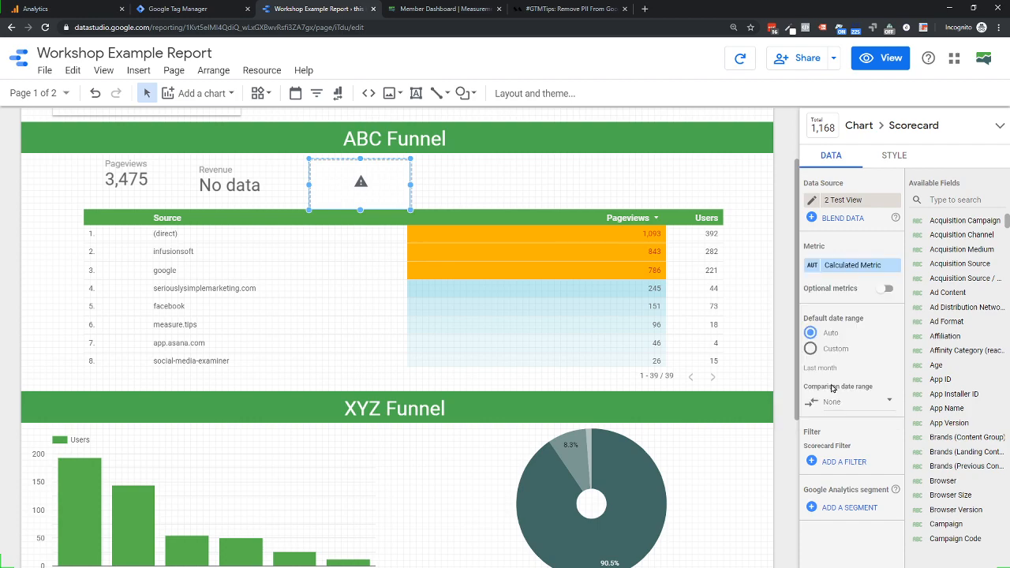
- Set the scorecard's metric to Age and move the scorecard further right along the ABC Funnel row
left_click(831, 265)
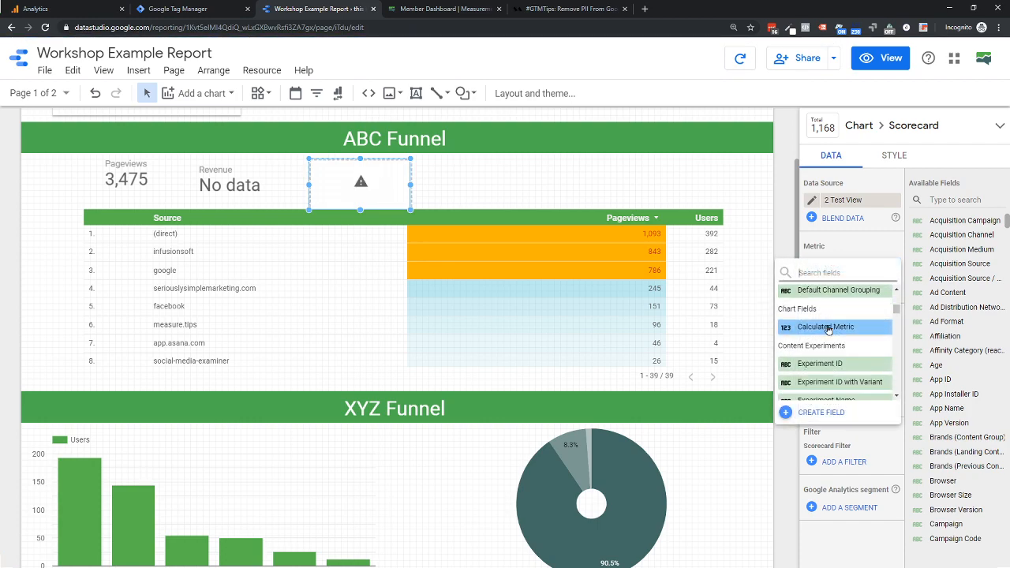
scroll(835, 324, "down", 1)
left_click(951, 224)
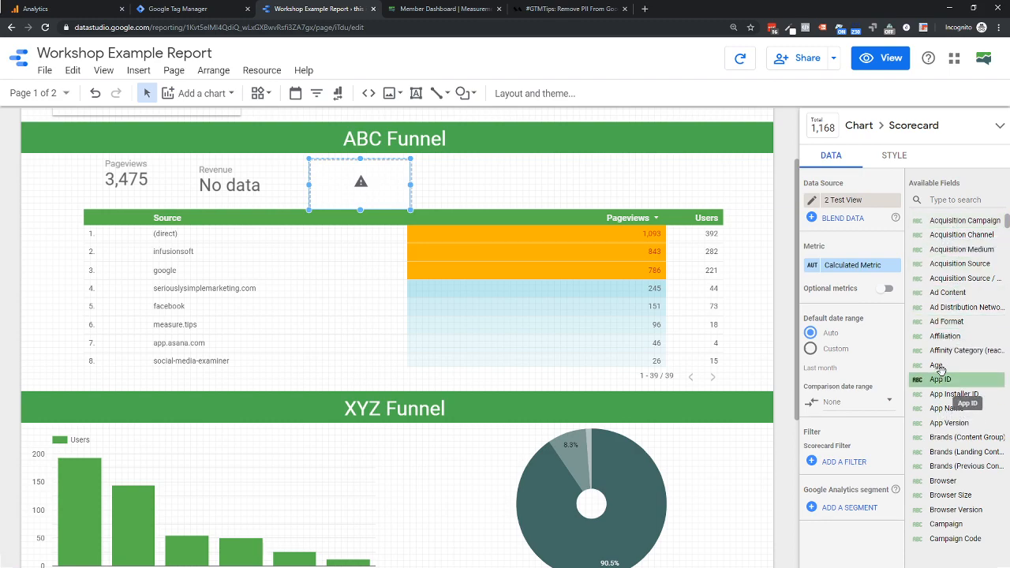
left_click_drag(941, 365, 846, 276)
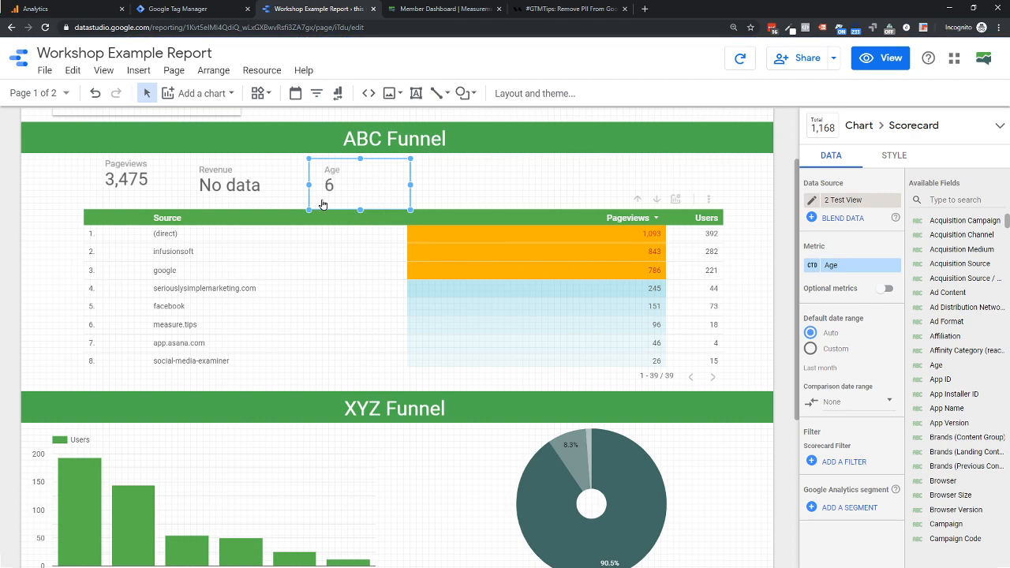
left_click_drag(328, 182, 516, 183)
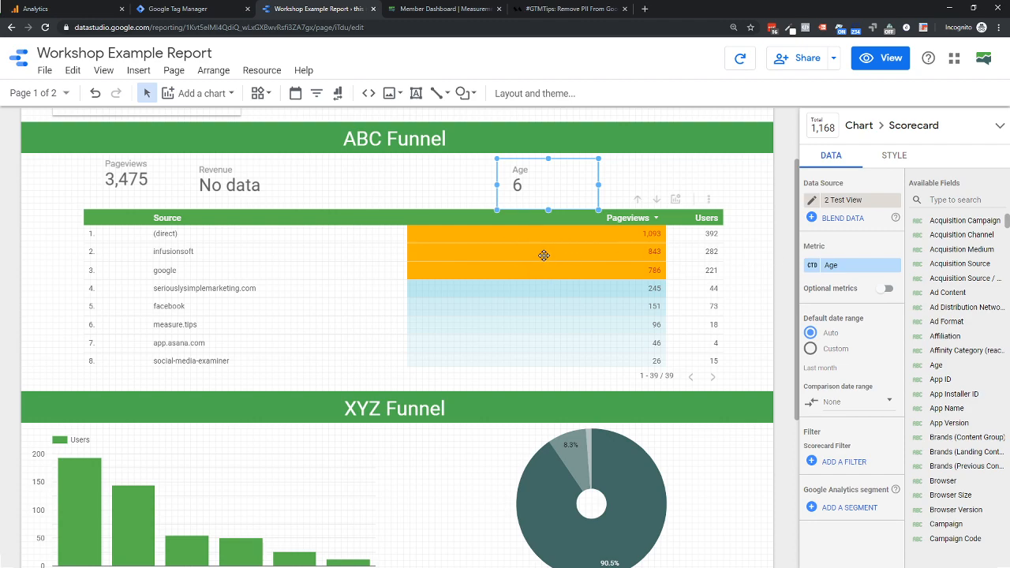
- Add a plain pivot table to the report and place it just below the green text block at the end of the page
left_click(202, 93)
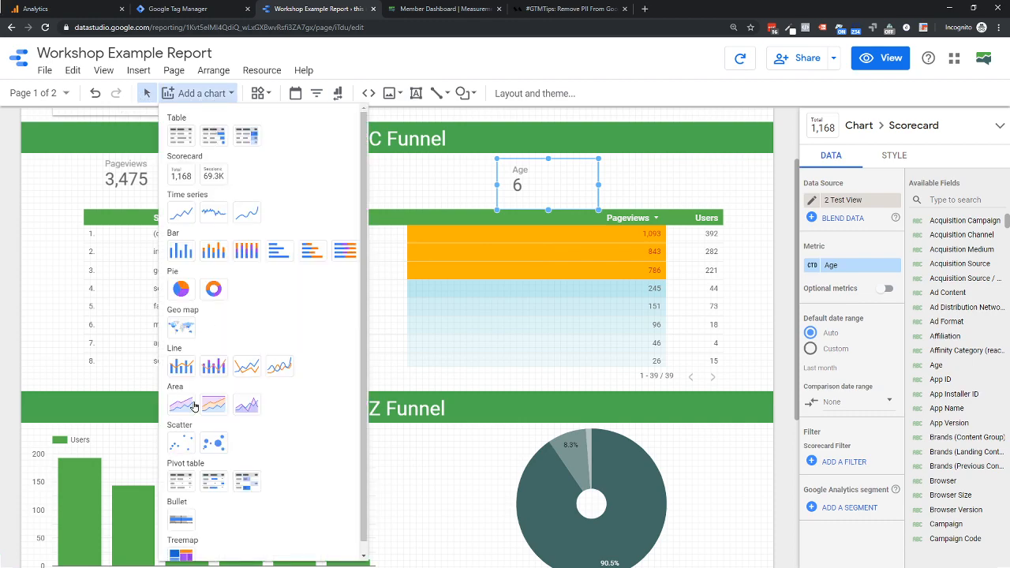
scroll(189, 426, "down", 1)
left_click(180, 477)
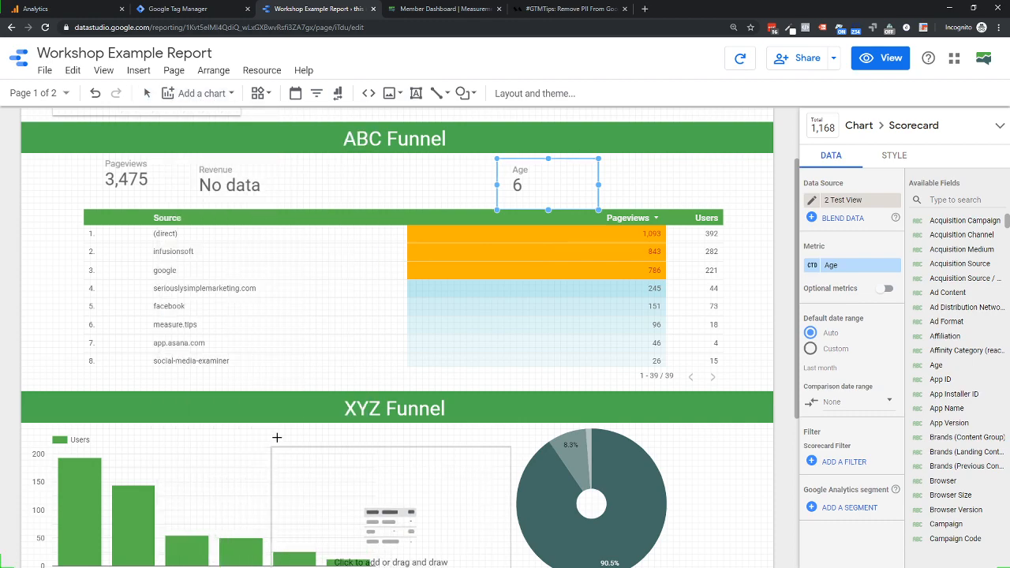
left_click(199, 316)
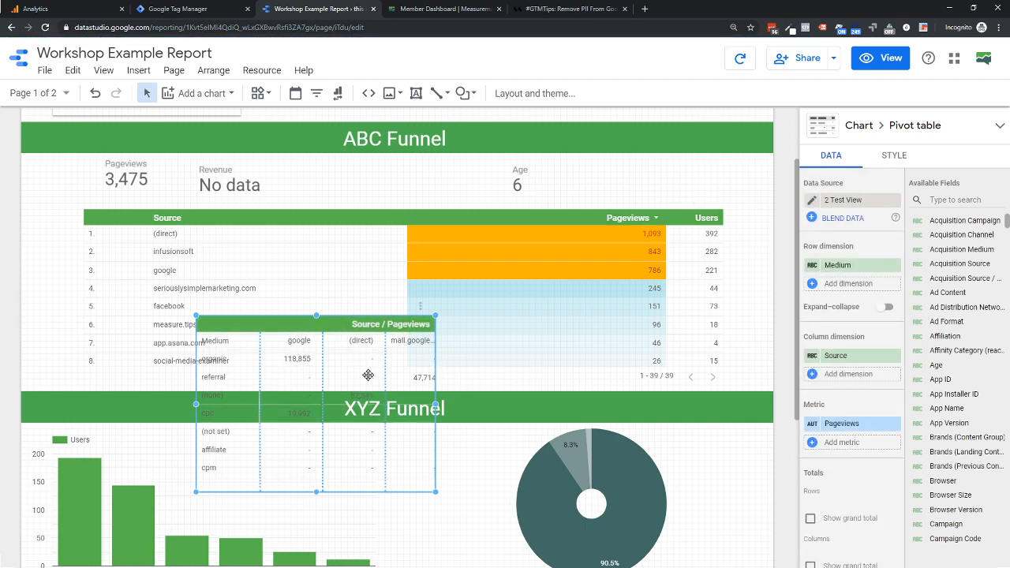
left_click_drag(295, 326, 298, 563)
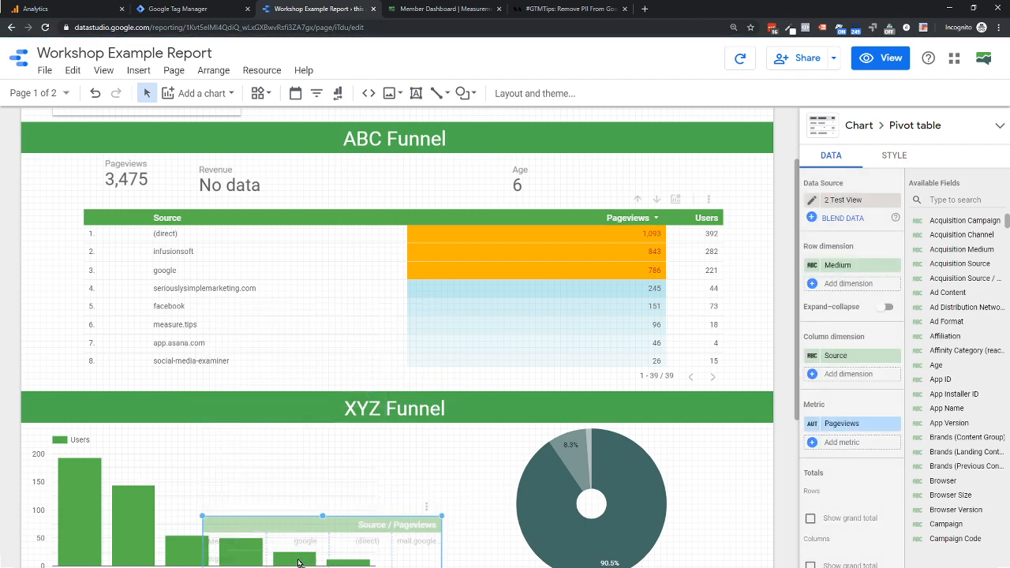
scroll(298, 563, "down", 3)
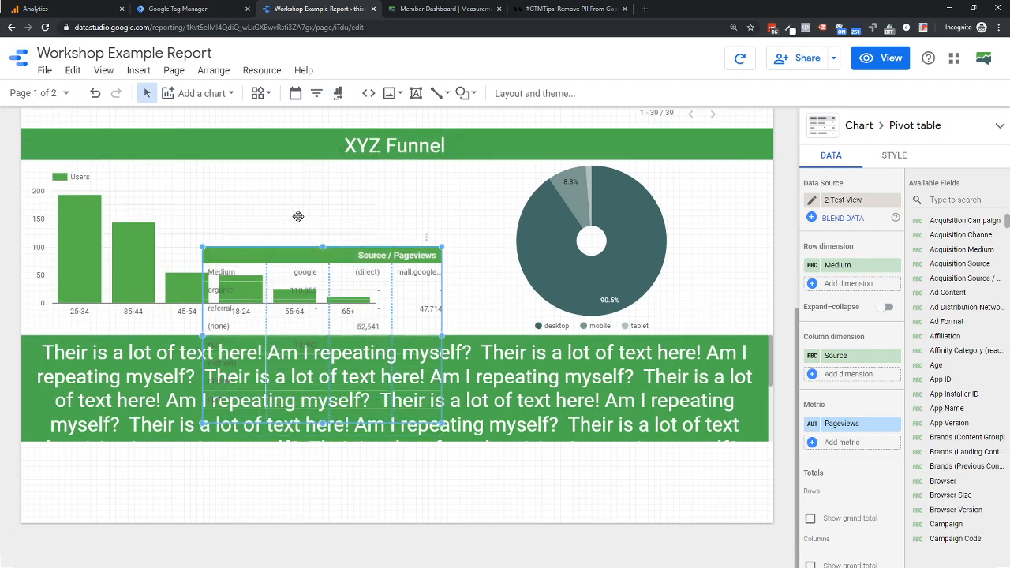
left_click_drag(286, 254, 285, 456)
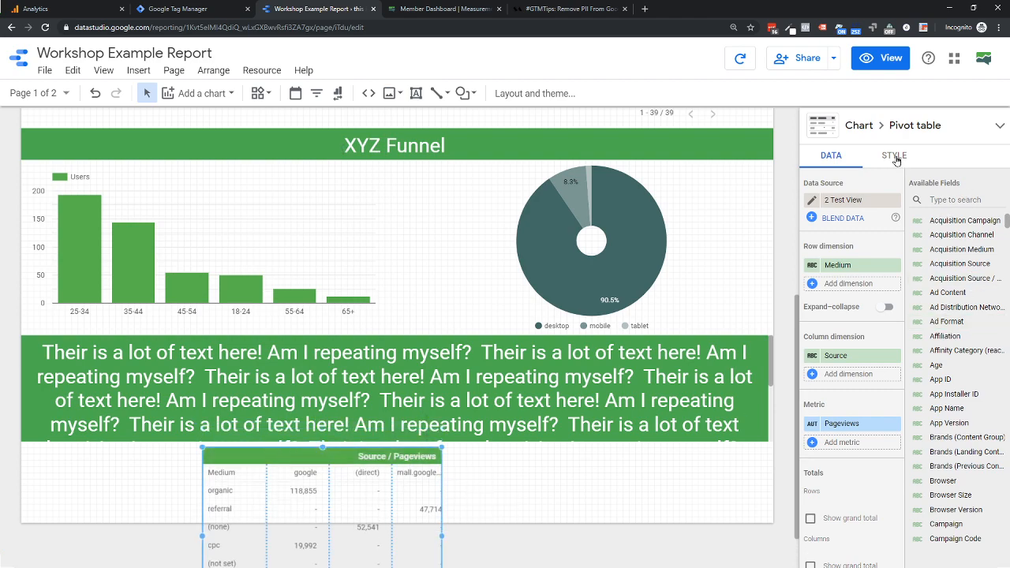
- Display Metric #1 of the pivot table as a heatmap
left_click(895, 156)
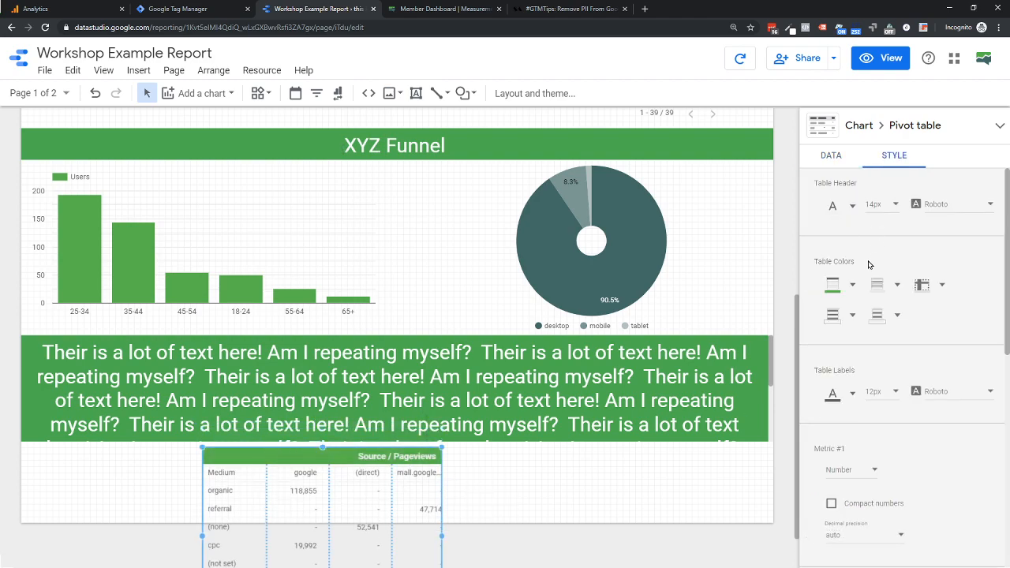
scroll(872, 414, "down", 8)
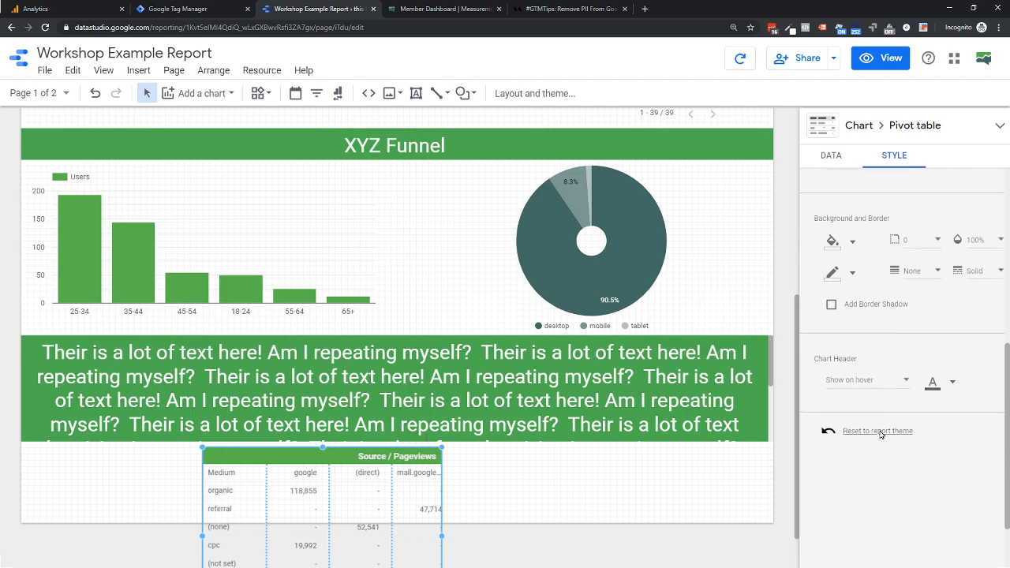
scroll(881, 434, "down", 1)
scroll(873, 301, "up", 1)
scroll(872, 299, "up", 2)
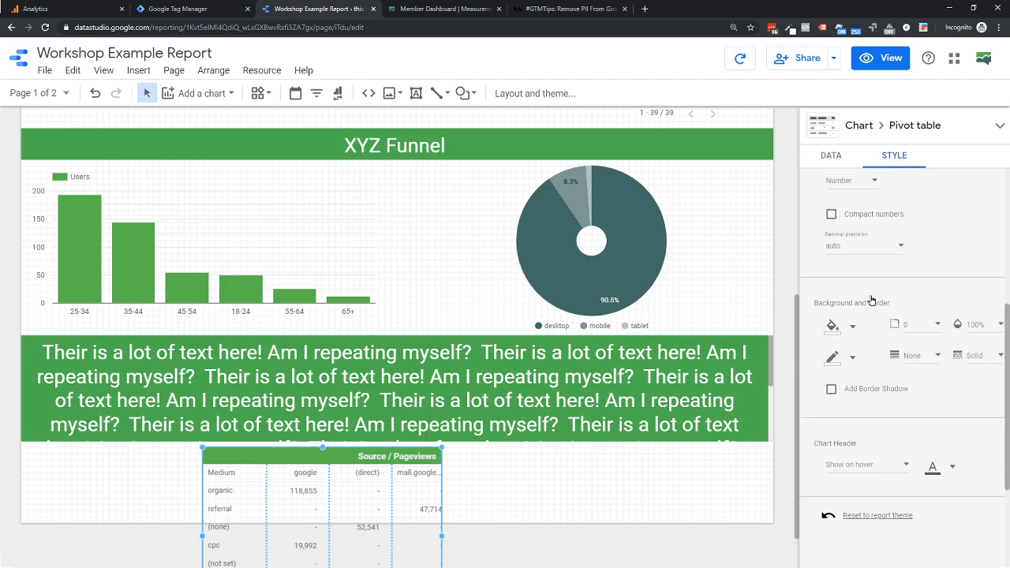
scroll(885, 268, "up", 1)
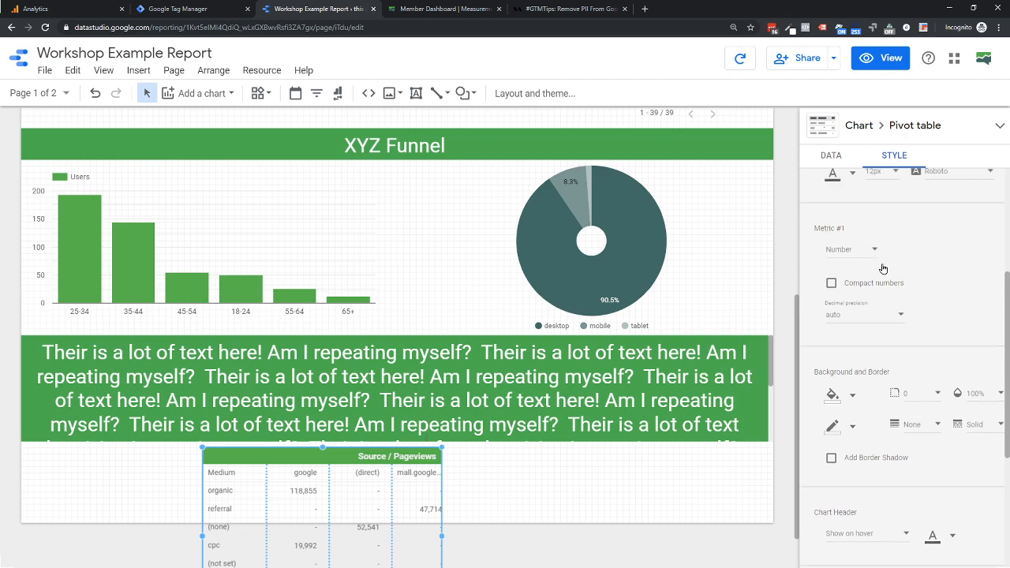
left_click(848, 262)
left_click(856, 300)
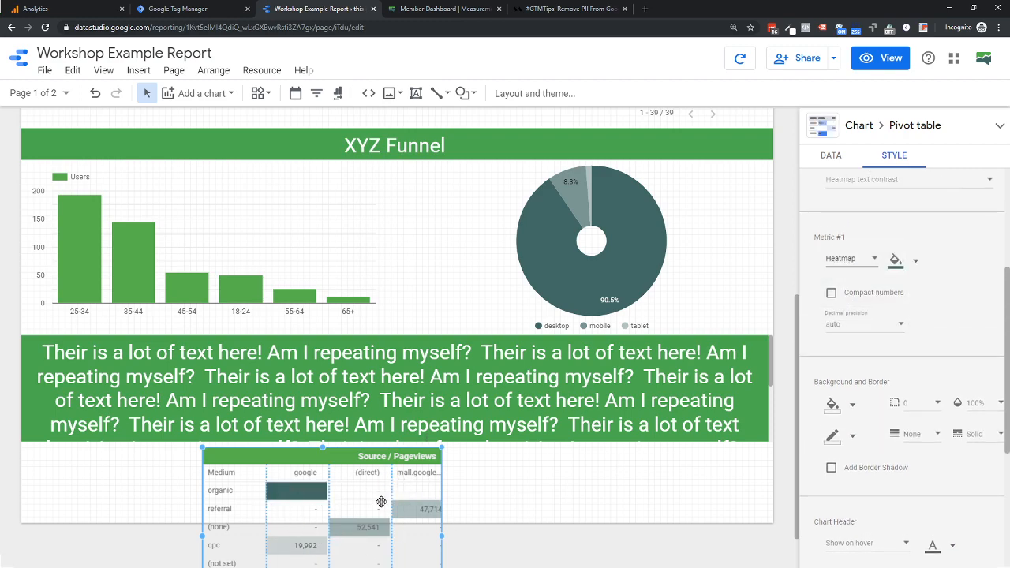
- Change the pivot table's heatmap color to dark teal blue and move the table right, closer to the page's center
left_click(896, 263)
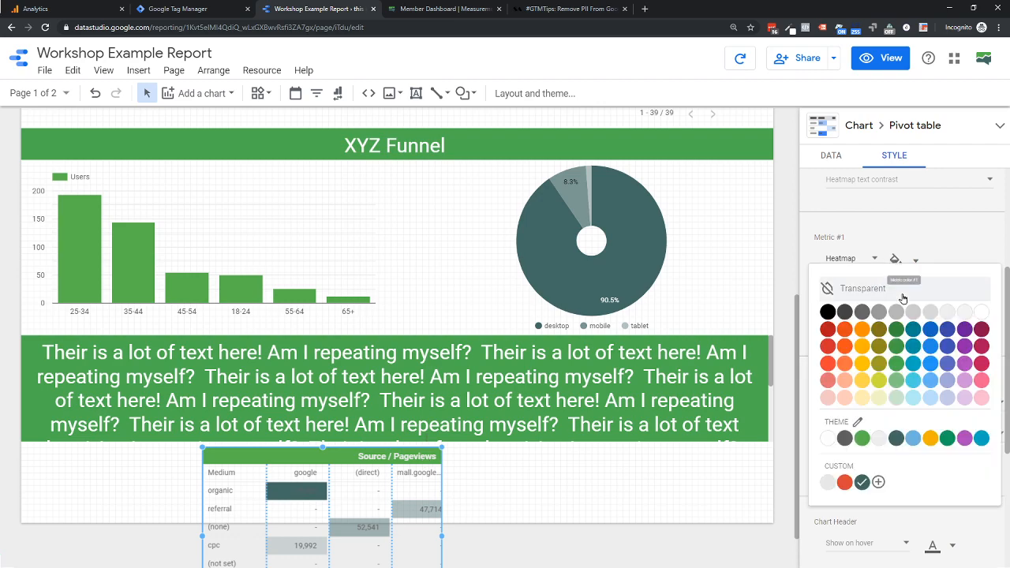
left_click(912, 327)
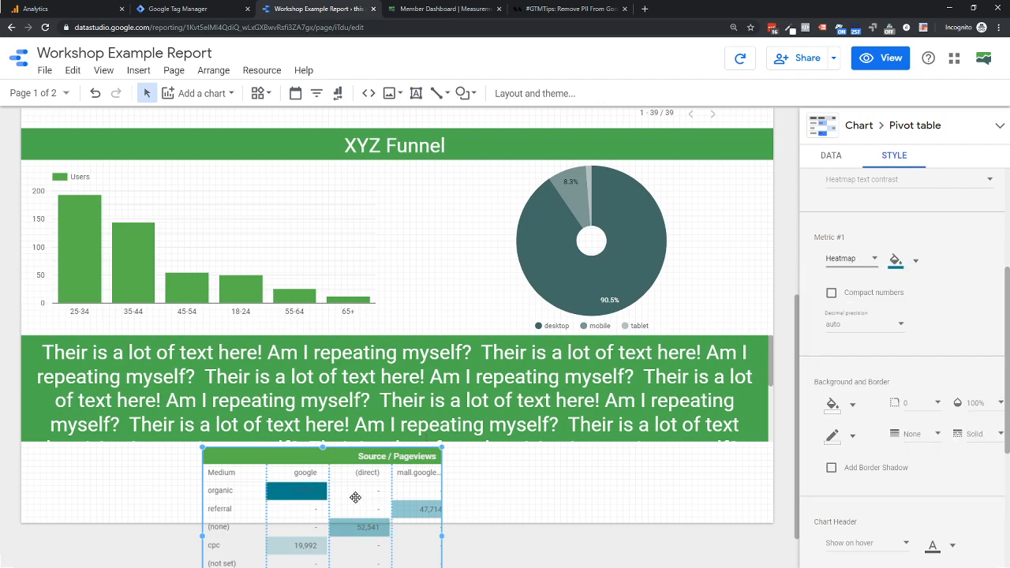
left_click_drag(298, 462, 388, 457)
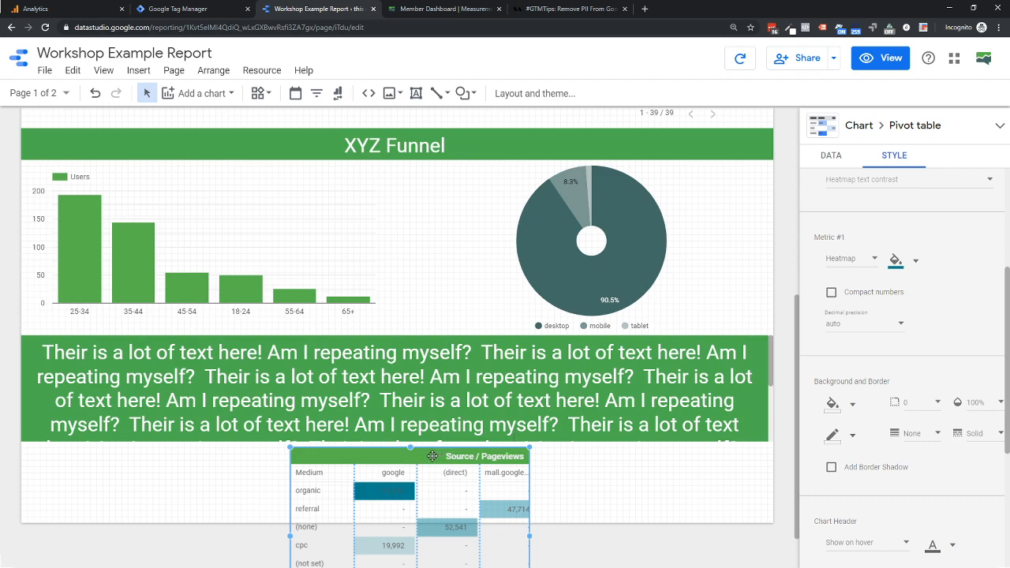
scroll(923, 374, "up", 3)
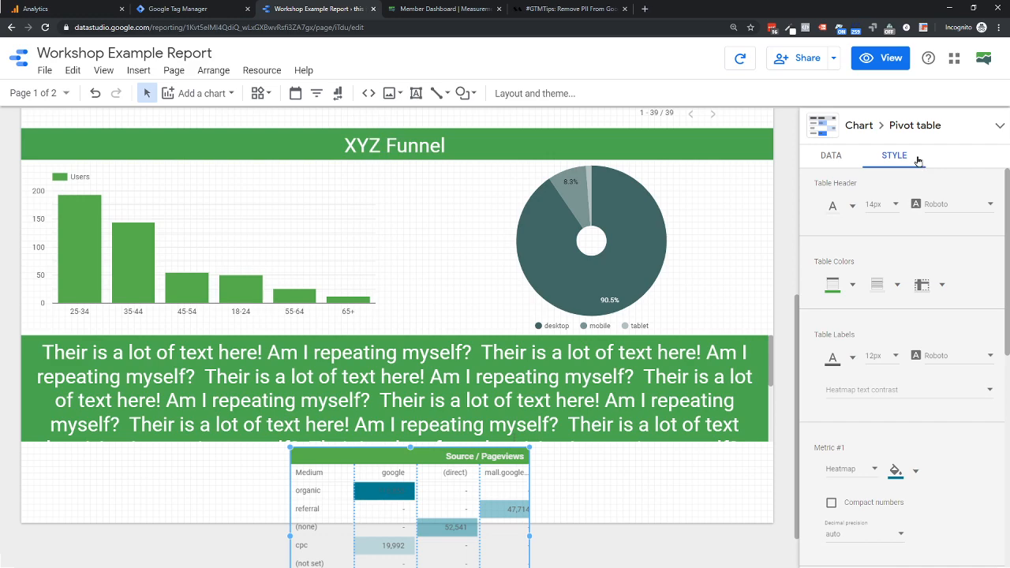